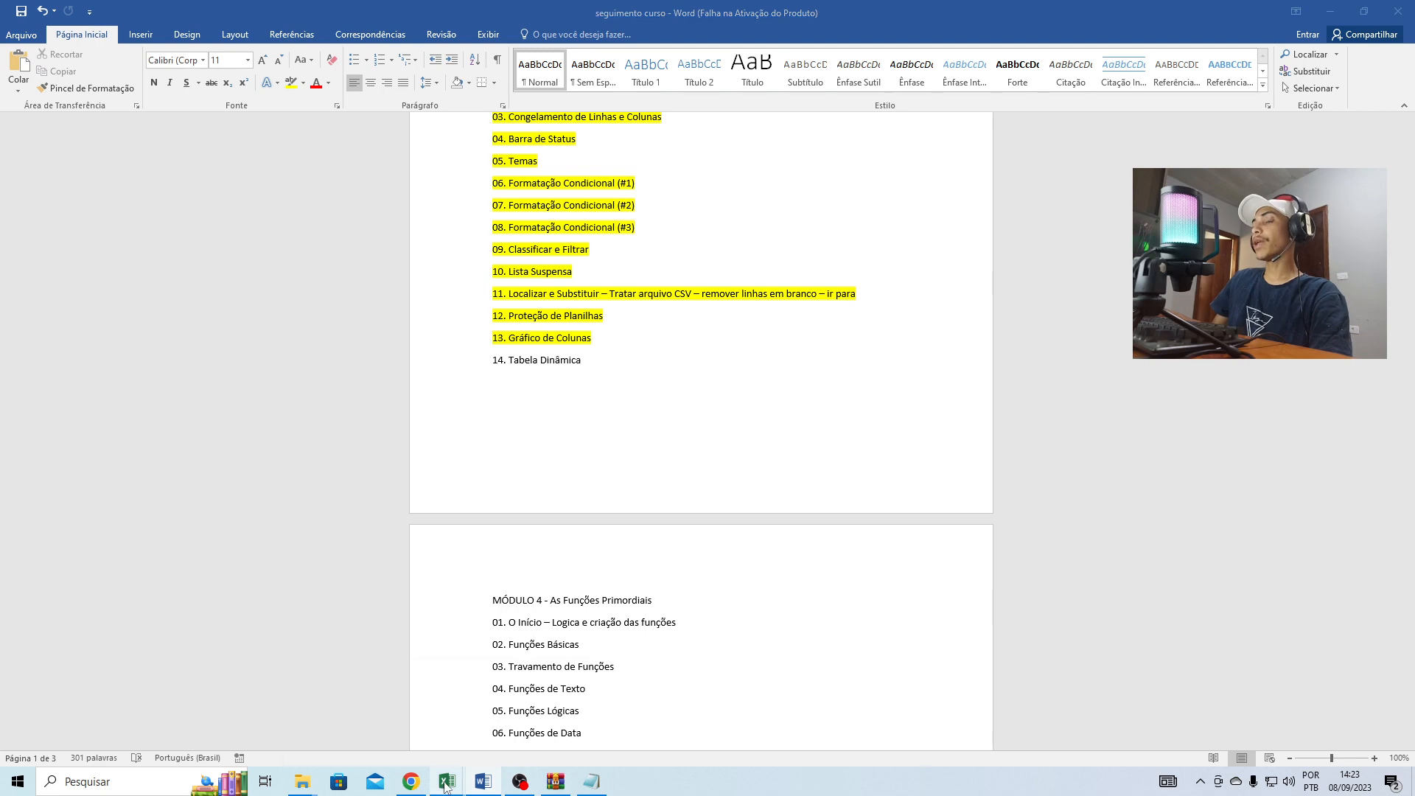
- Switch to the Pasta1 workbook in Excel and clear the status list in D1:D5
mouse_move(447, 783)
click(347, 708)
click(335, 425)
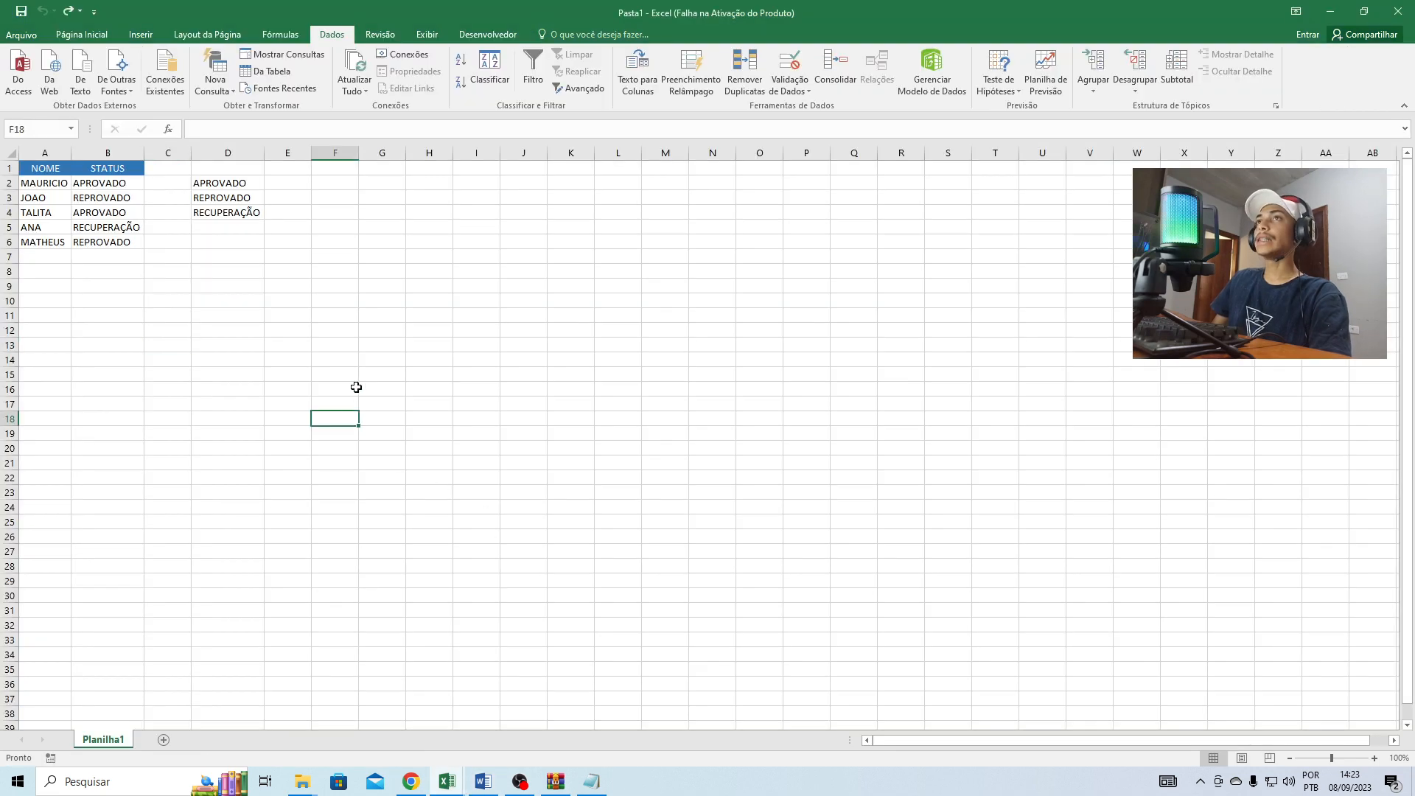
drag(216, 234, 221, 182)
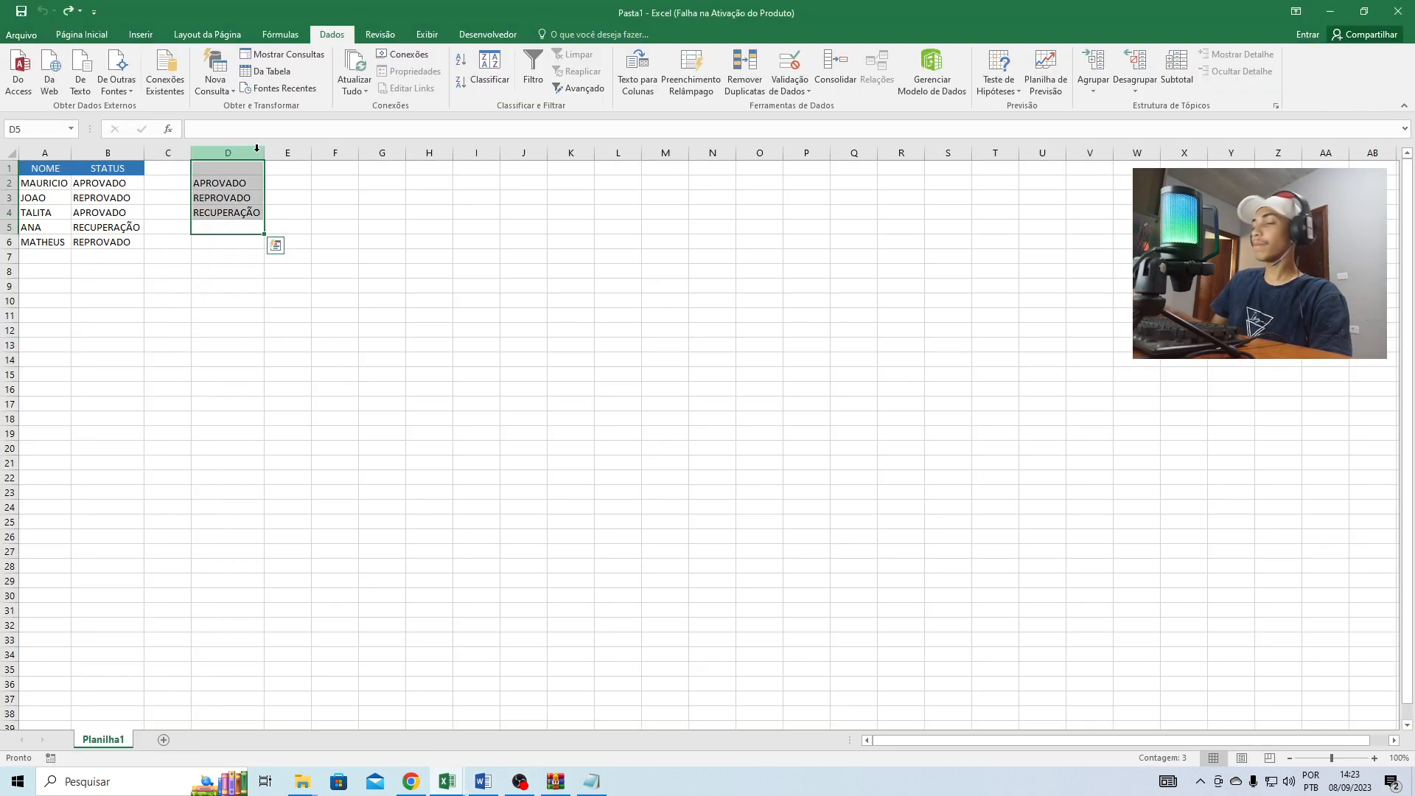
key(Delete)
- Replace the STATUS header in B1 with VENDAS
key(Up)
key(Up)
key(Up)
key(Left)
key(Left)
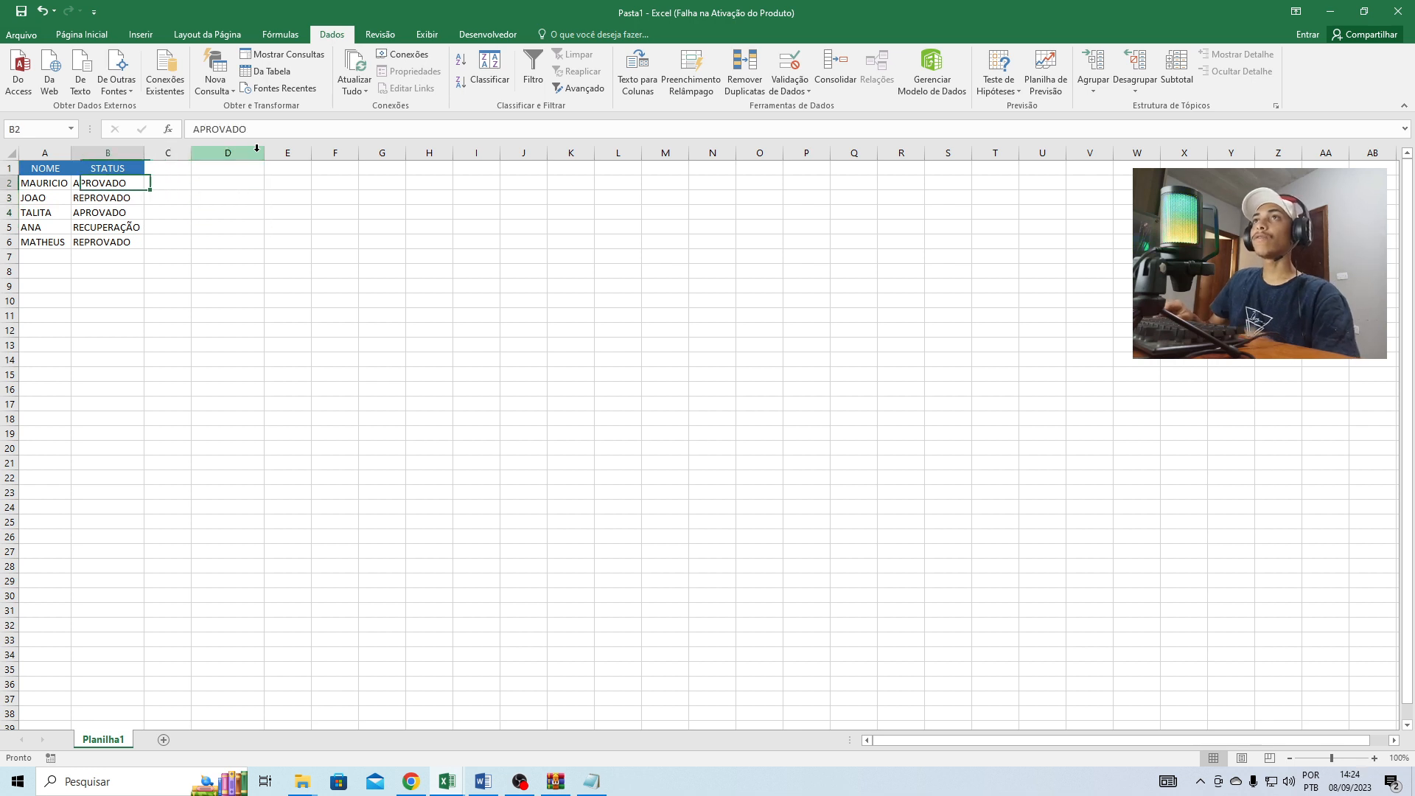
key(Up)
text(v)
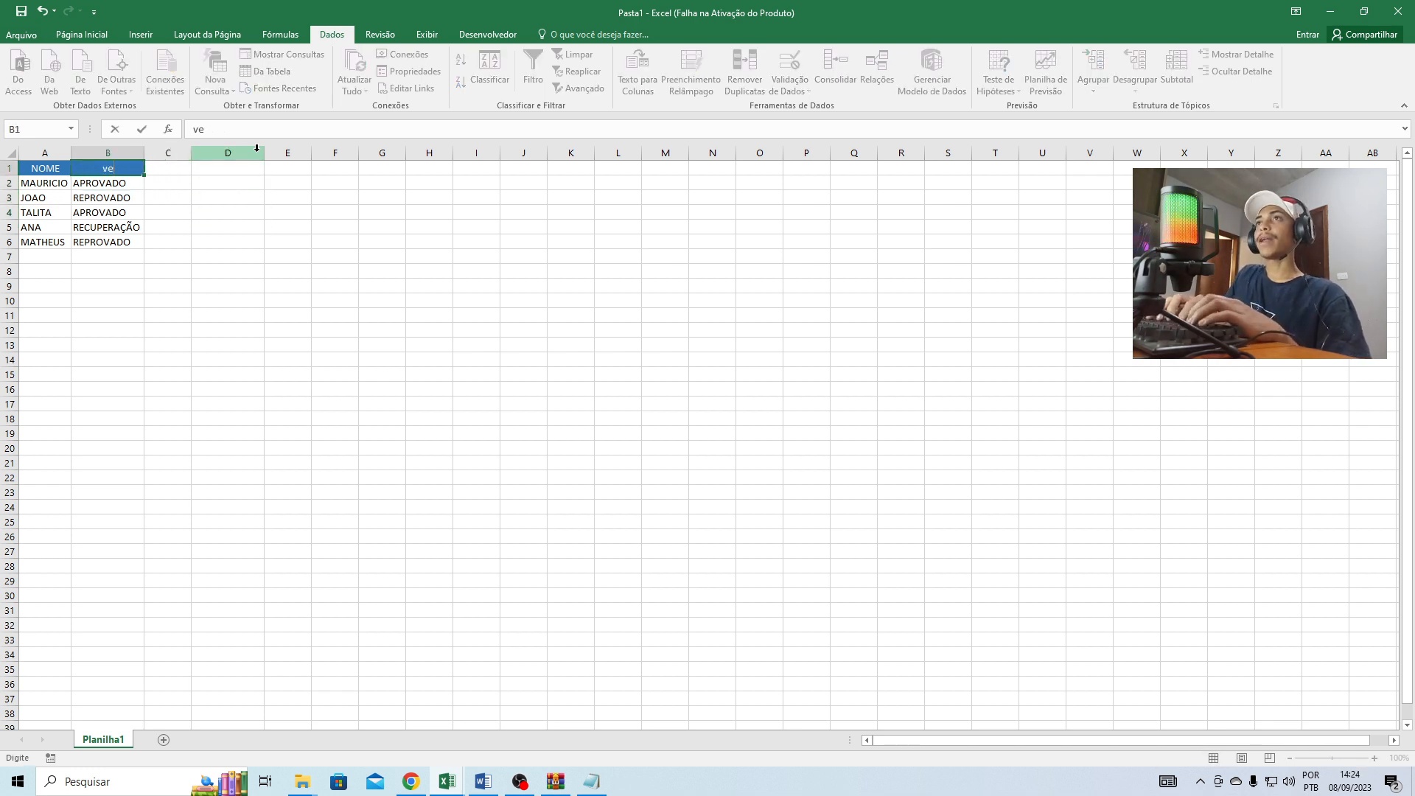
text(ENDAS)
key(Return)
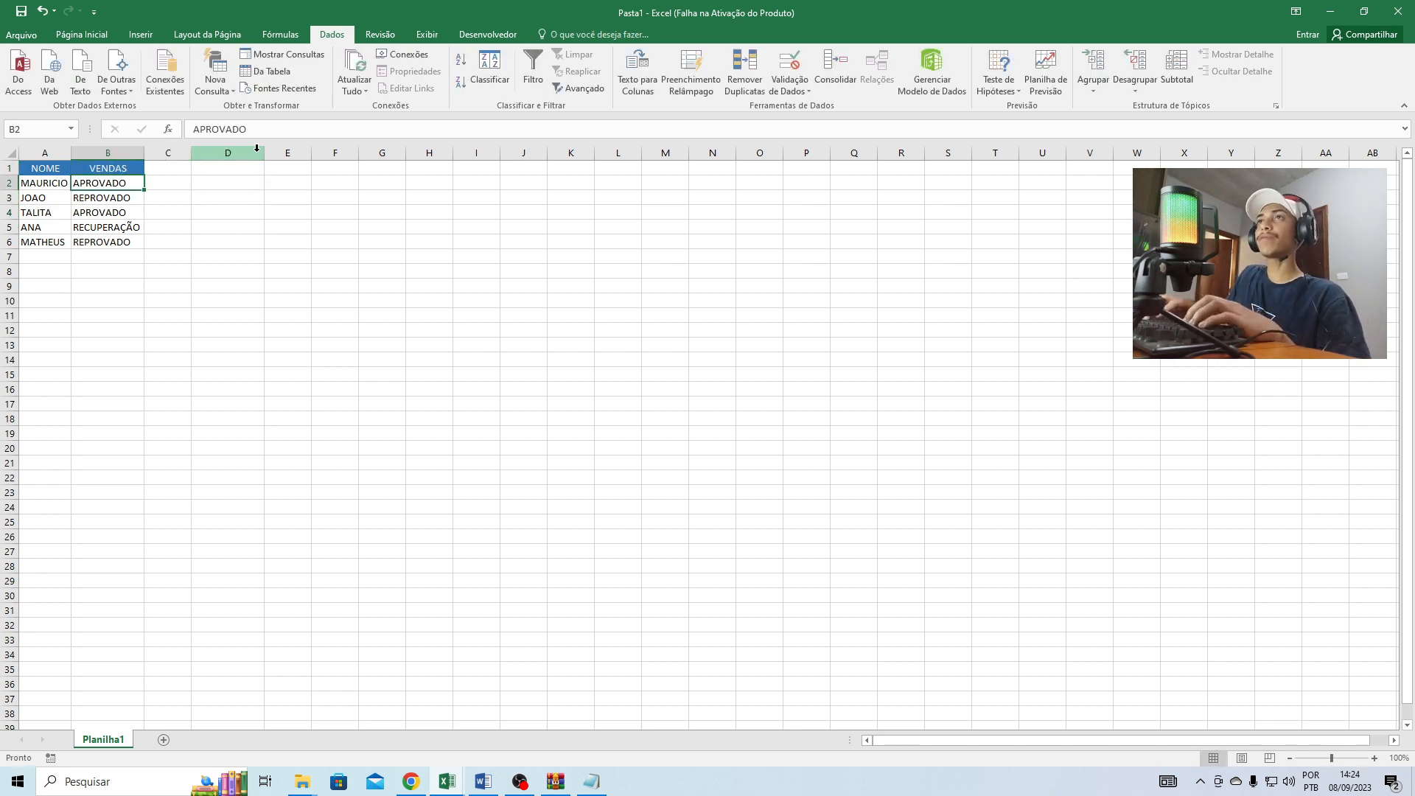
- Fill B2:B6 under VENDAS with the sales values 10, 5, 20, 11 and 0
text(10)
key(Return)
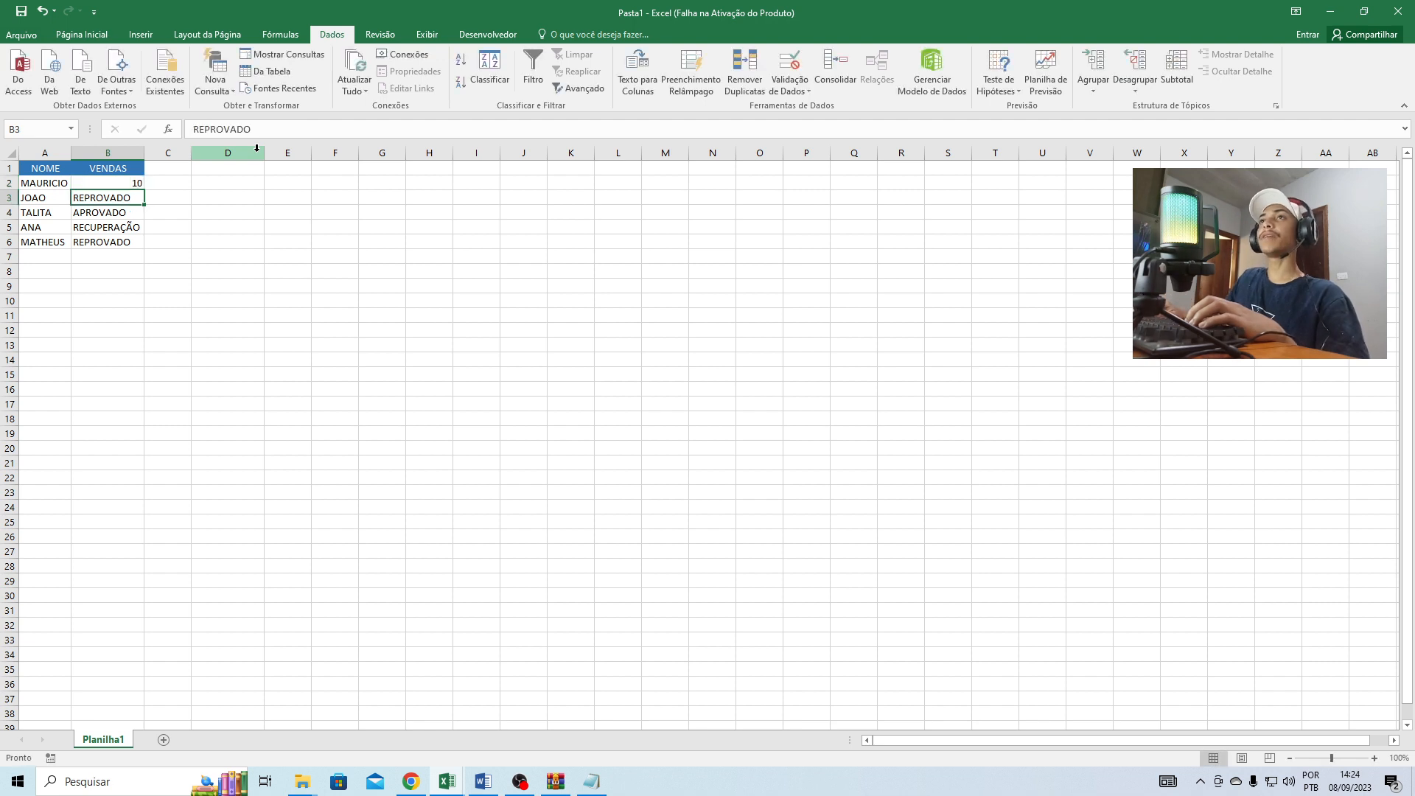
text(5)
key(Return)
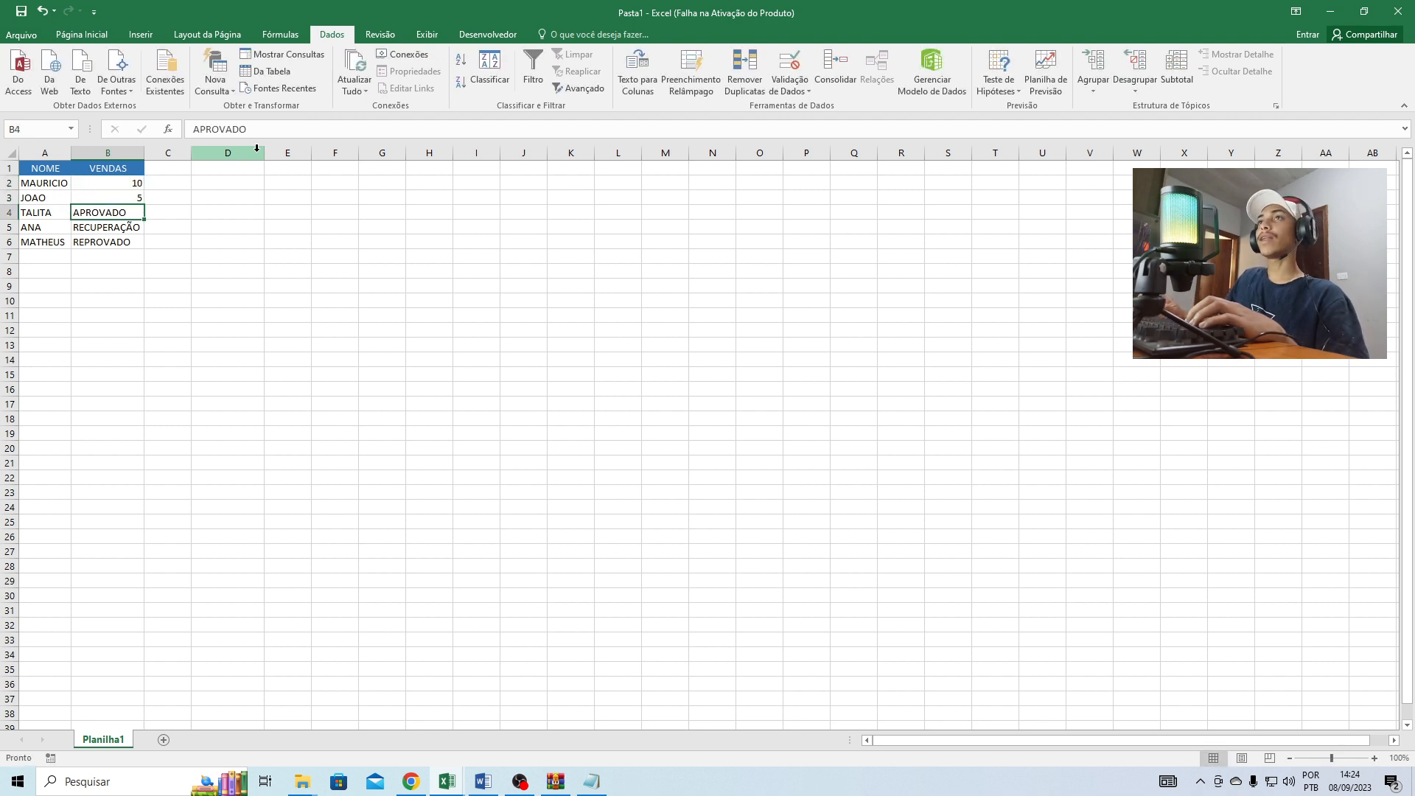
text(20)
key(Return)
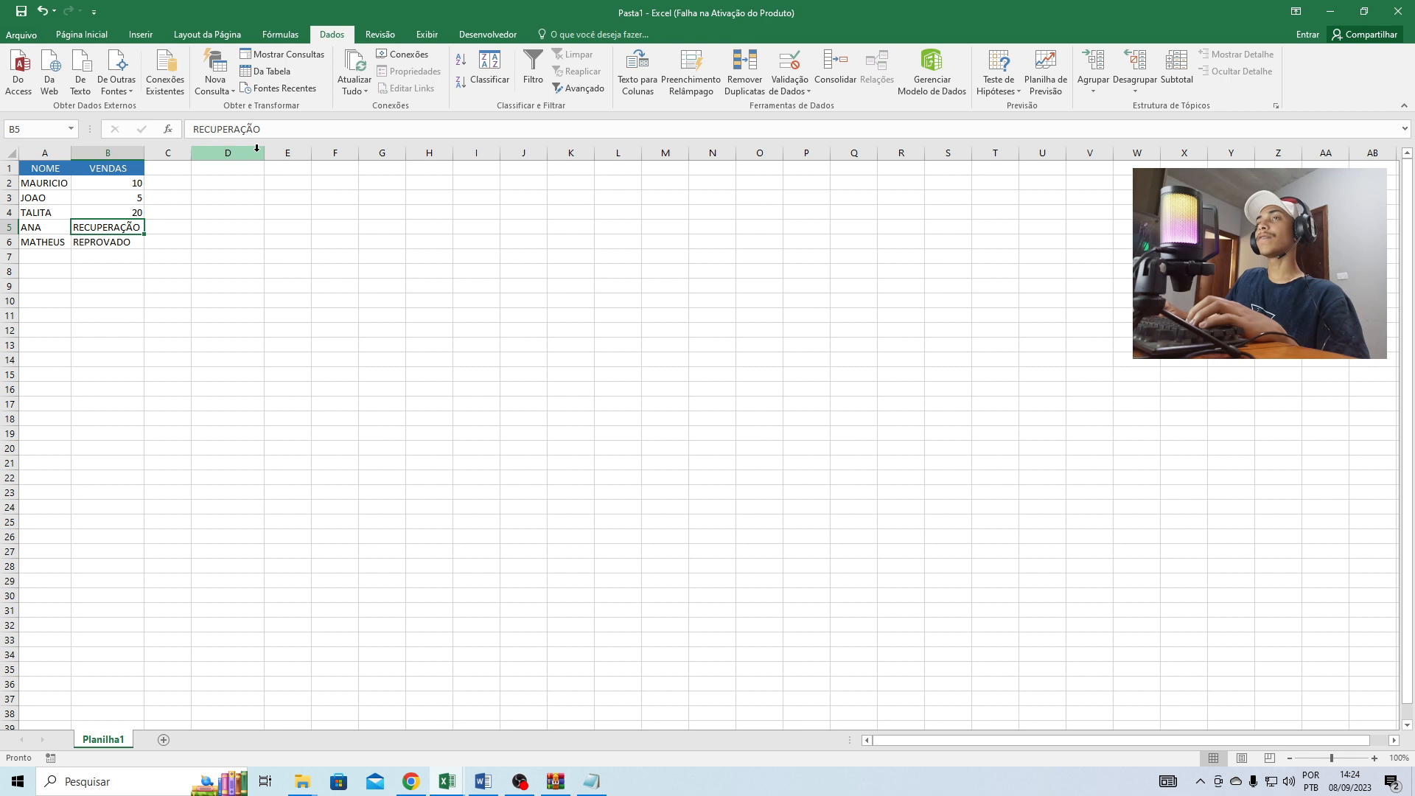
text(11)
key(Return)
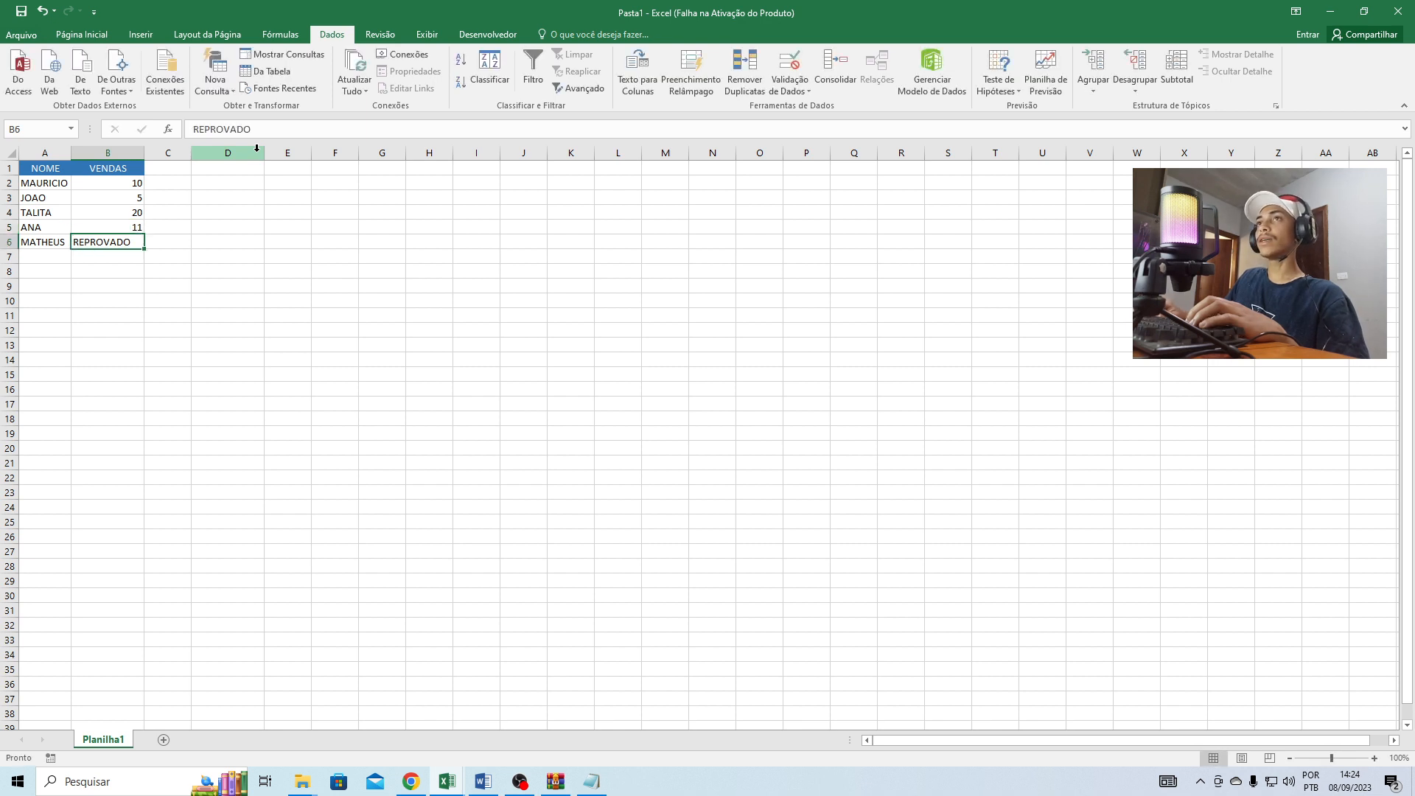
text(0)
key(Return)
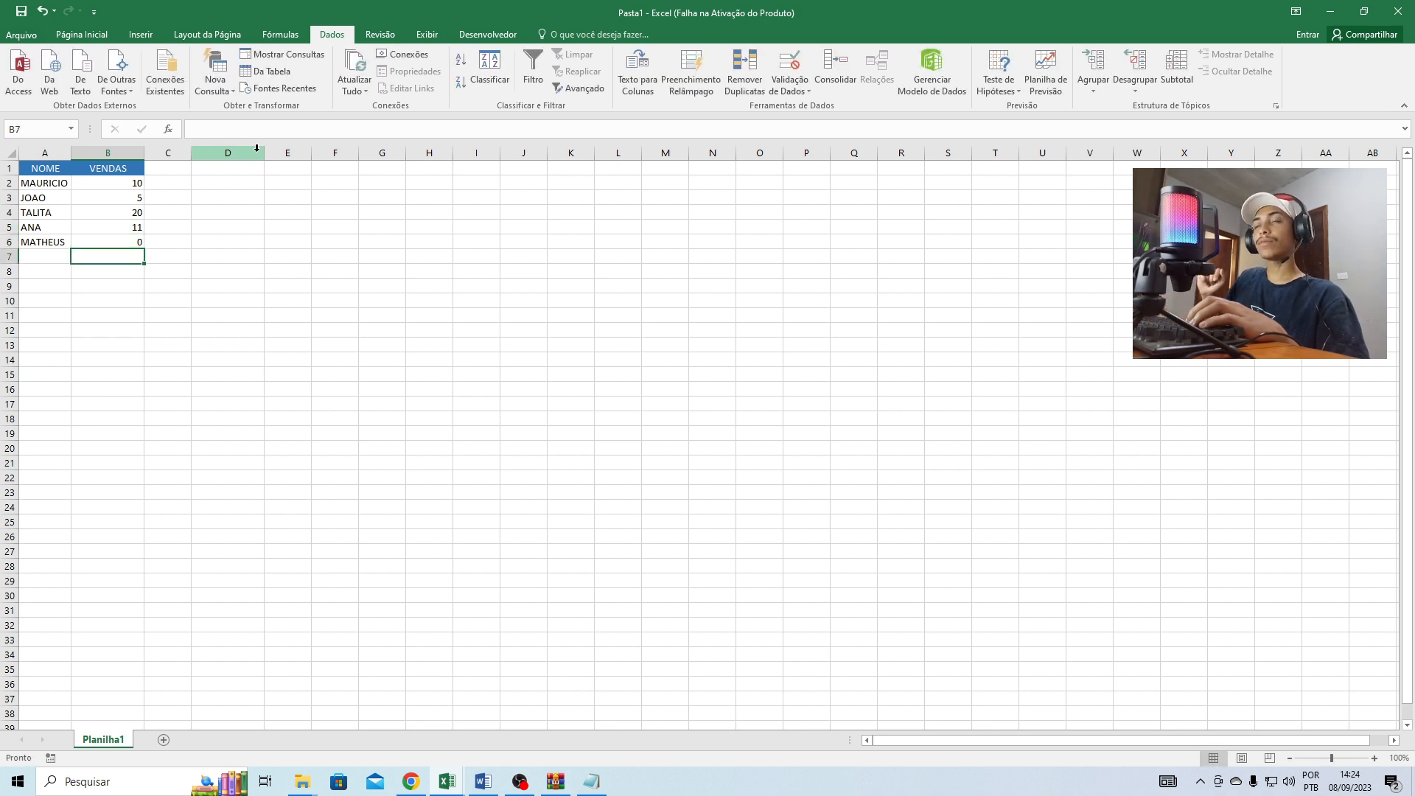
click(119, 196)
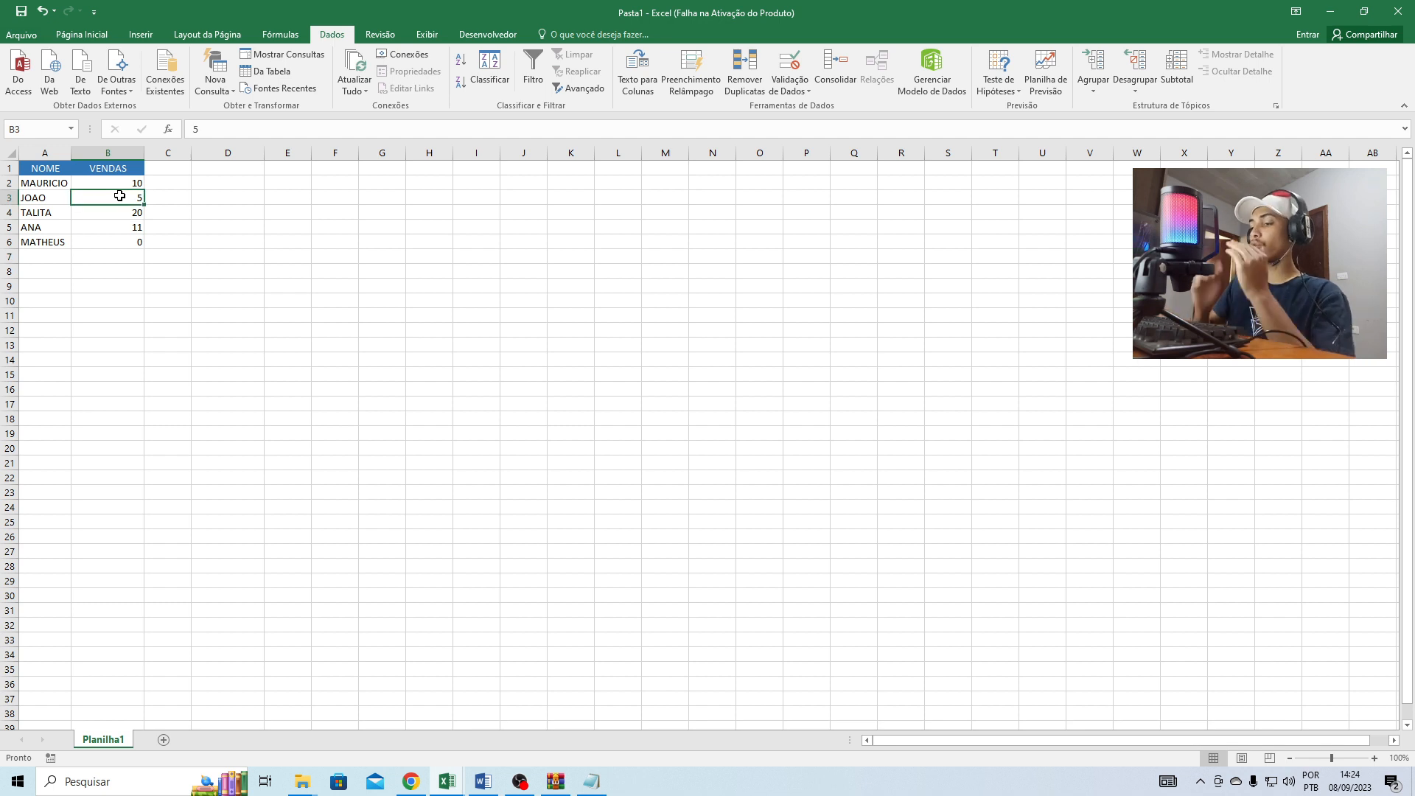
drag(59, 168, 139, 247)
click(215, 214)
click(51, 183)
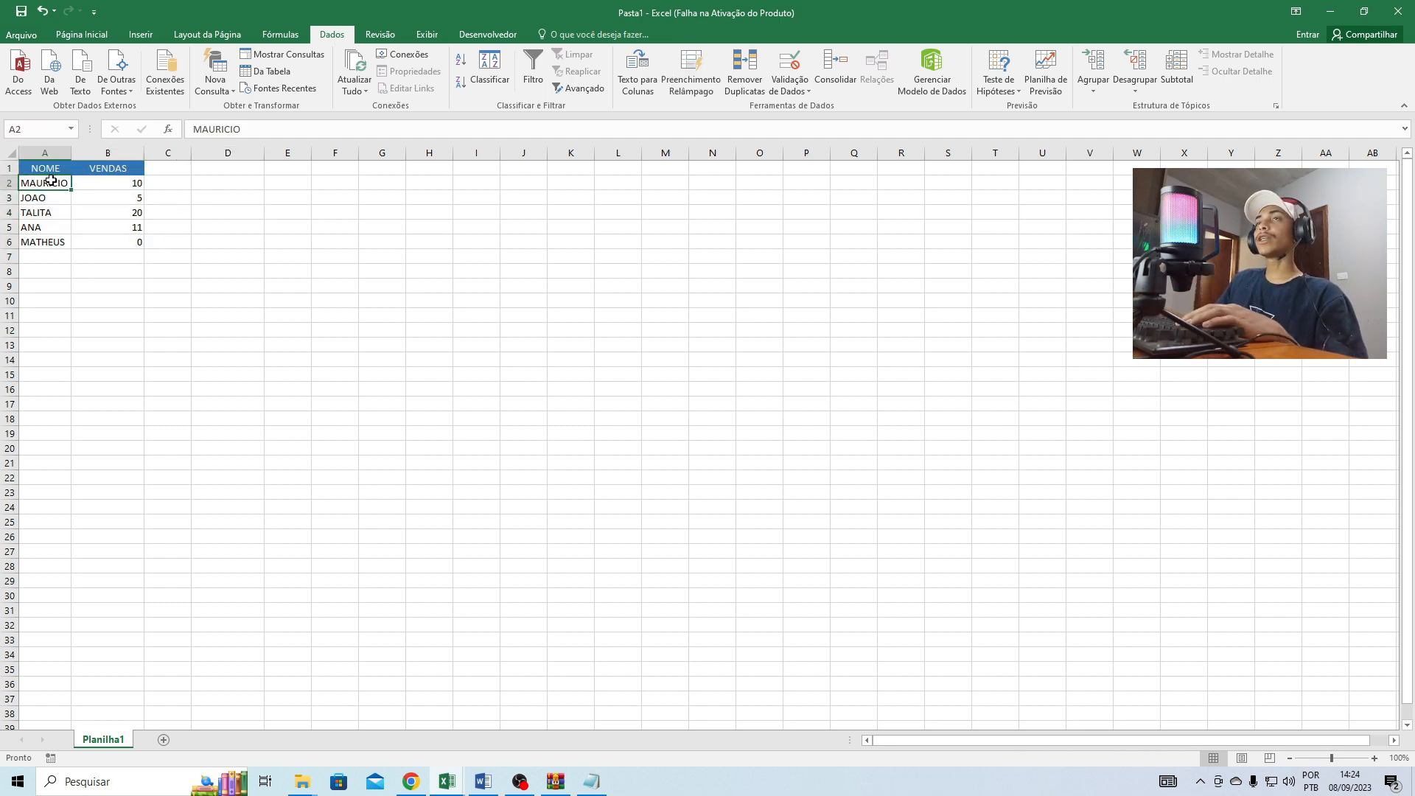
click(52, 170)
drag(52, 170, 86, 243)
click(215, 258)
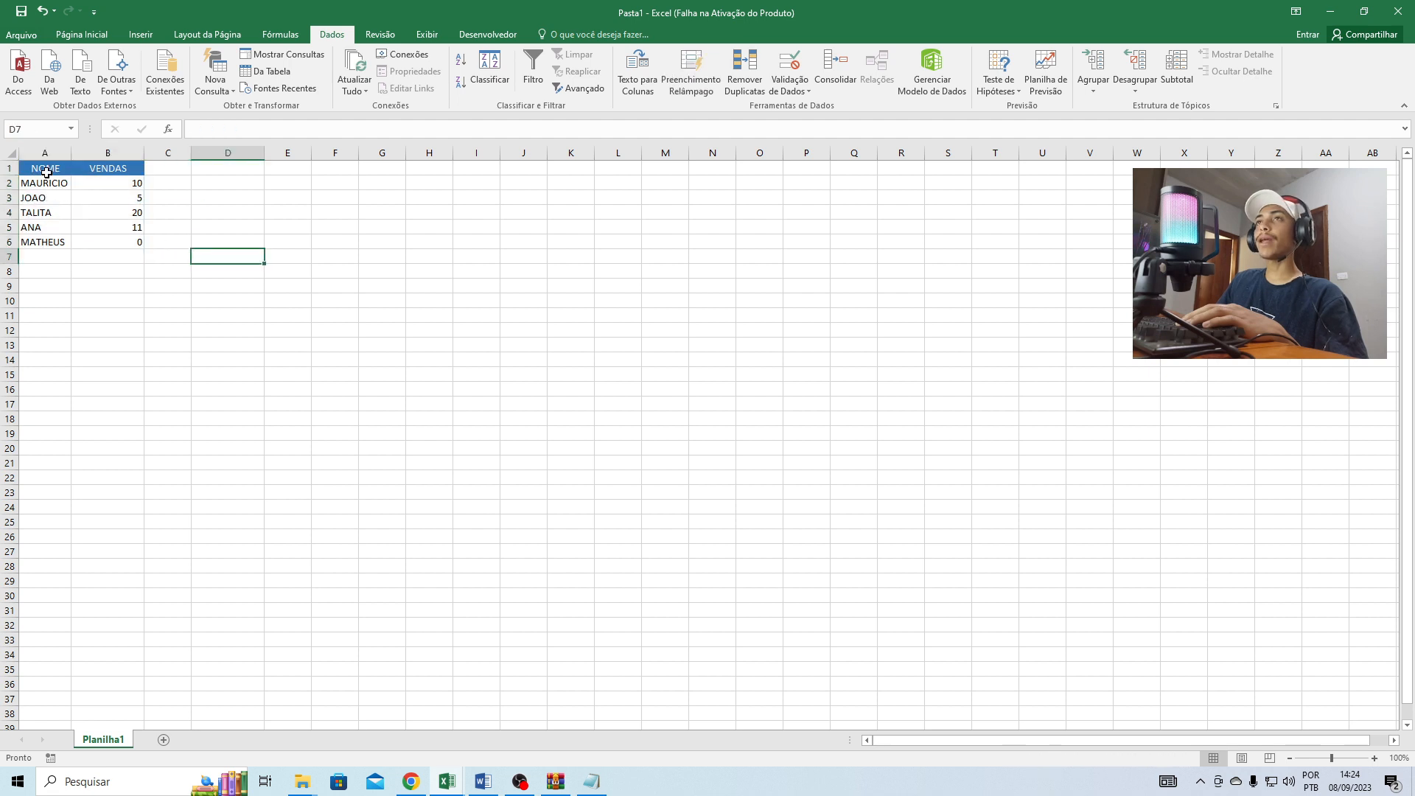
- Insert a clustered column chart (Coluna Agrupada) from the recommended charts, based on the table in A1:B6
drag(52, 170, 134, 242)
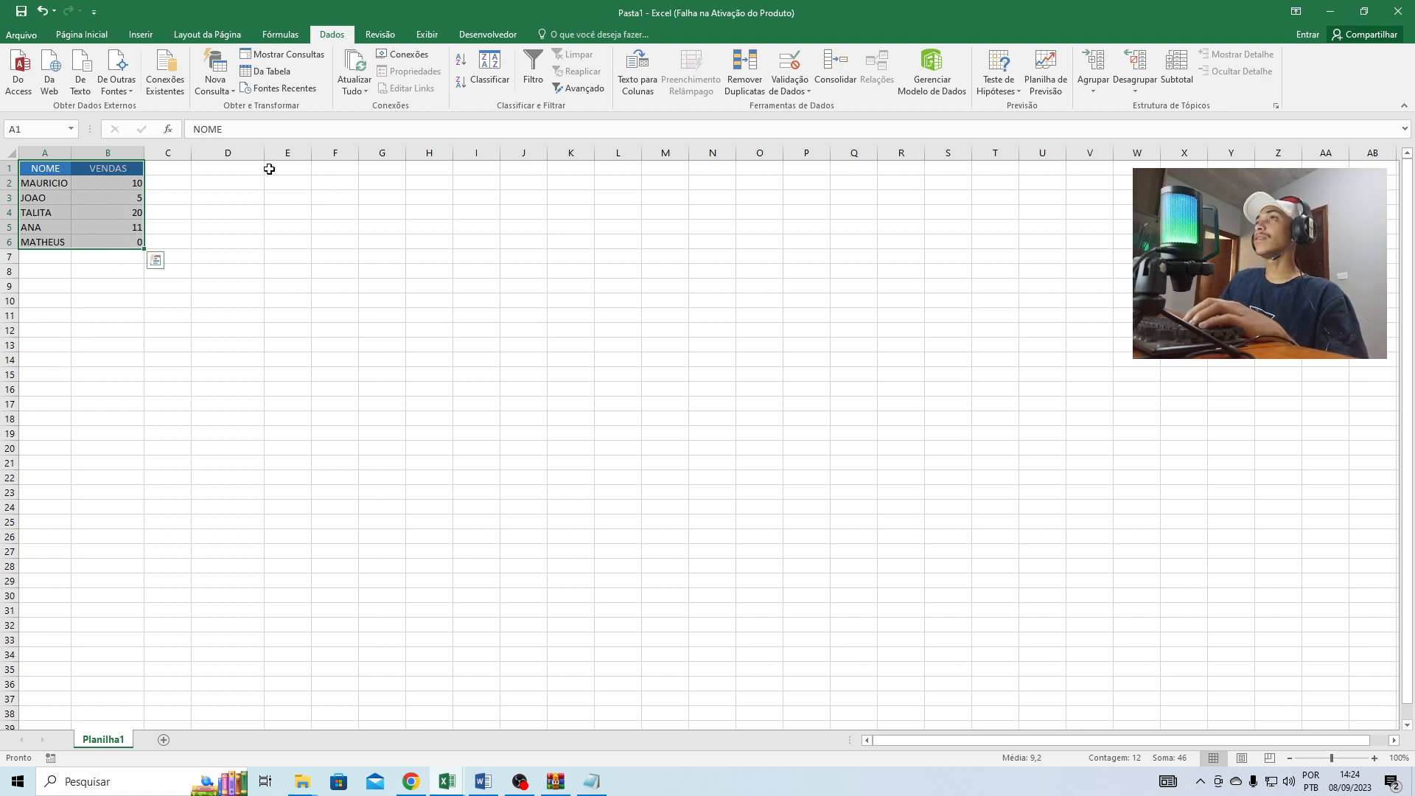
click(140, 34)
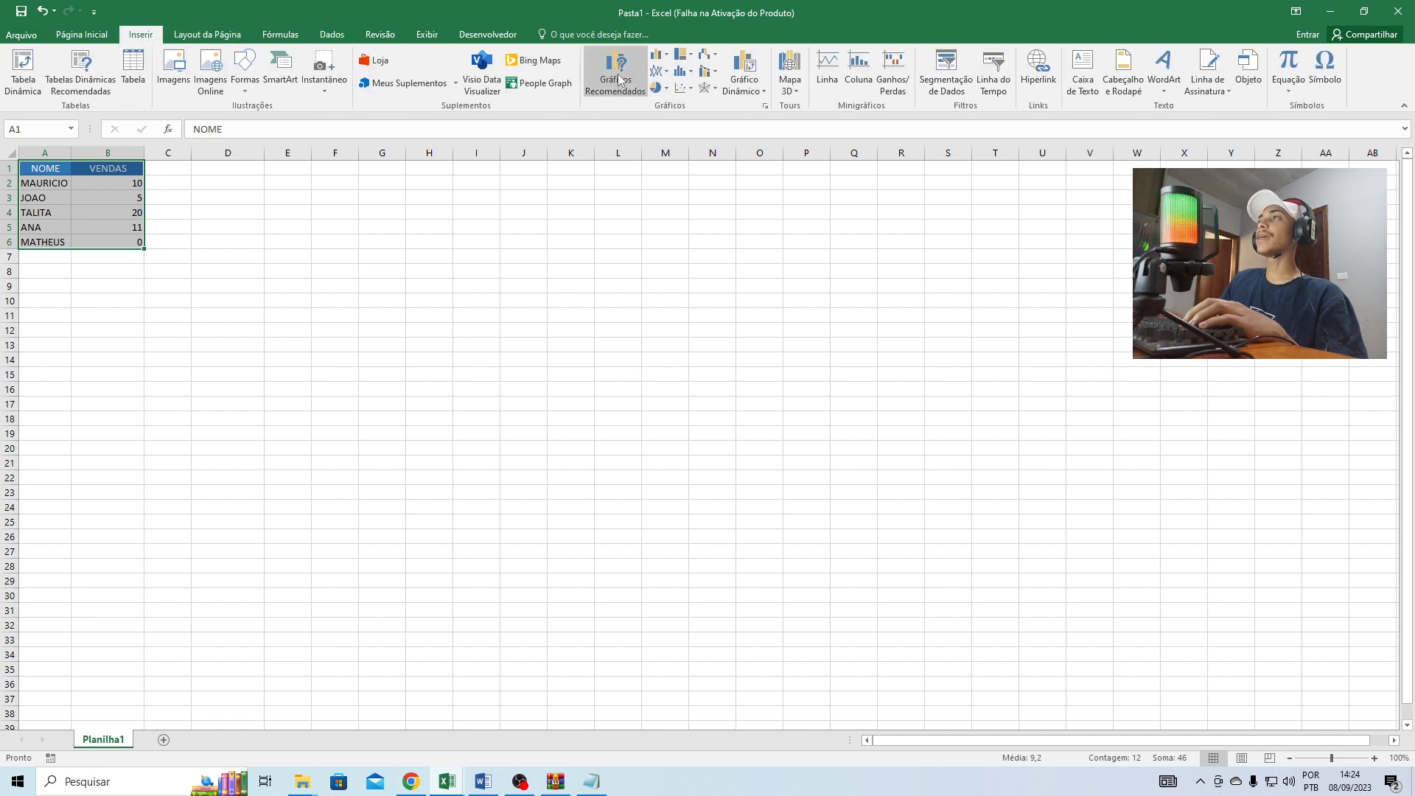
click(666, 56)
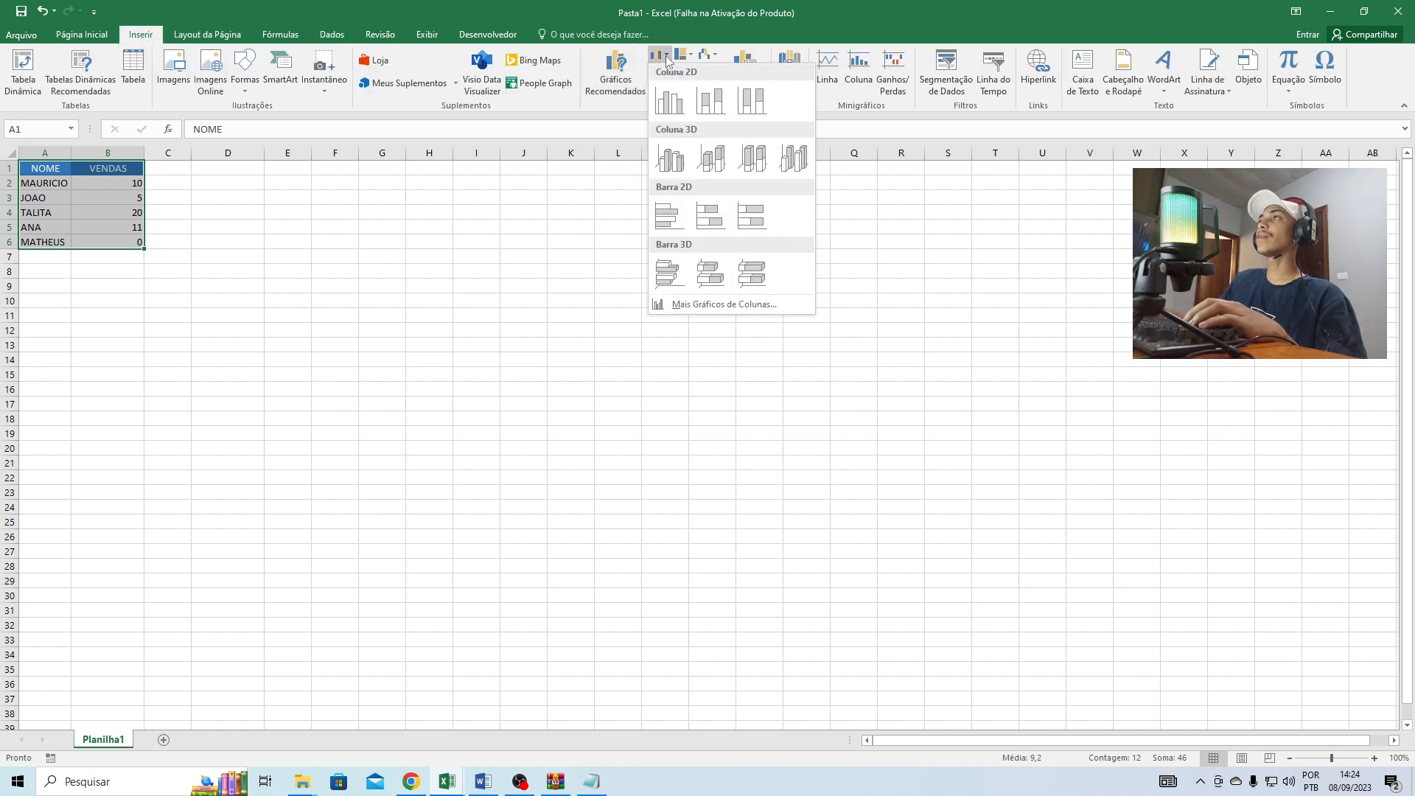
click(664, 59)
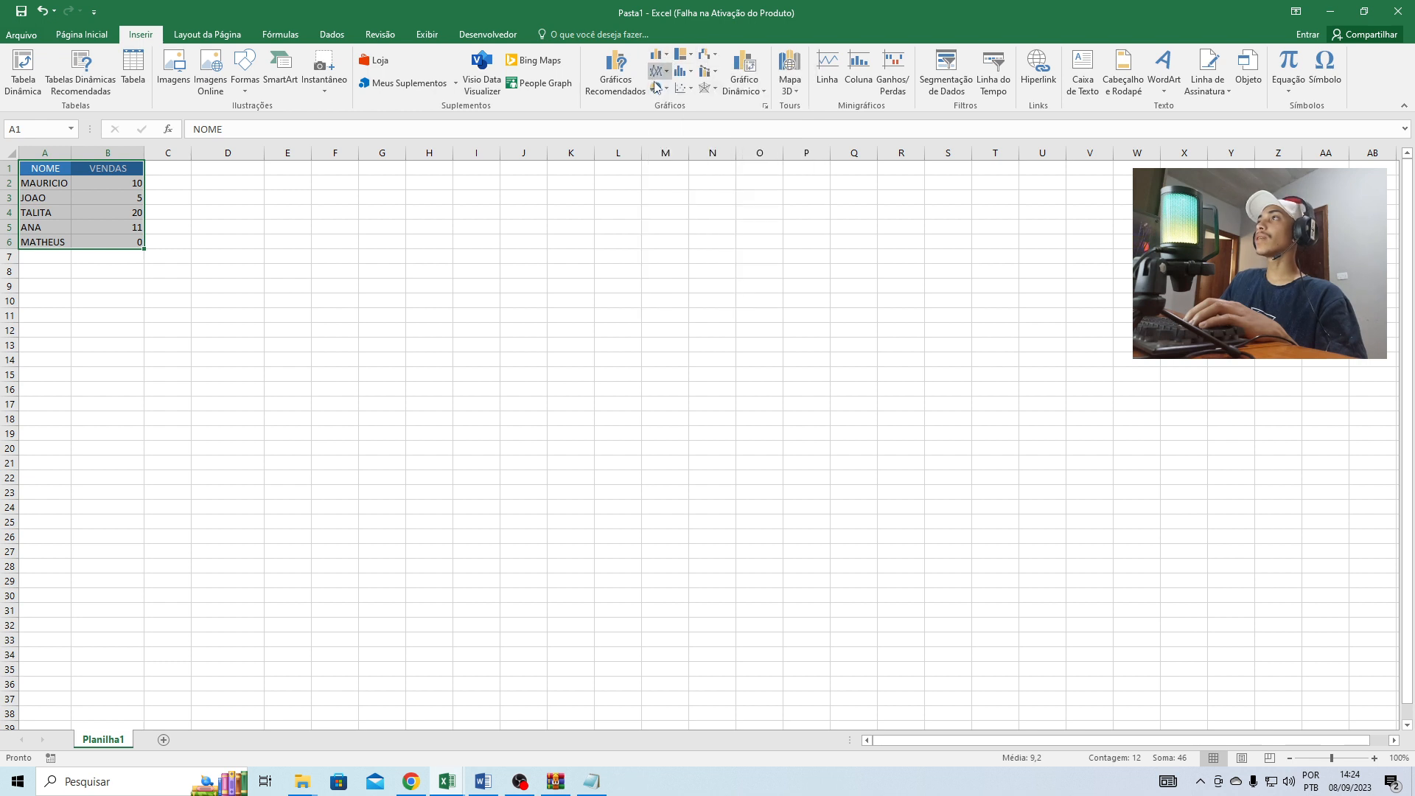
click(615, 67)
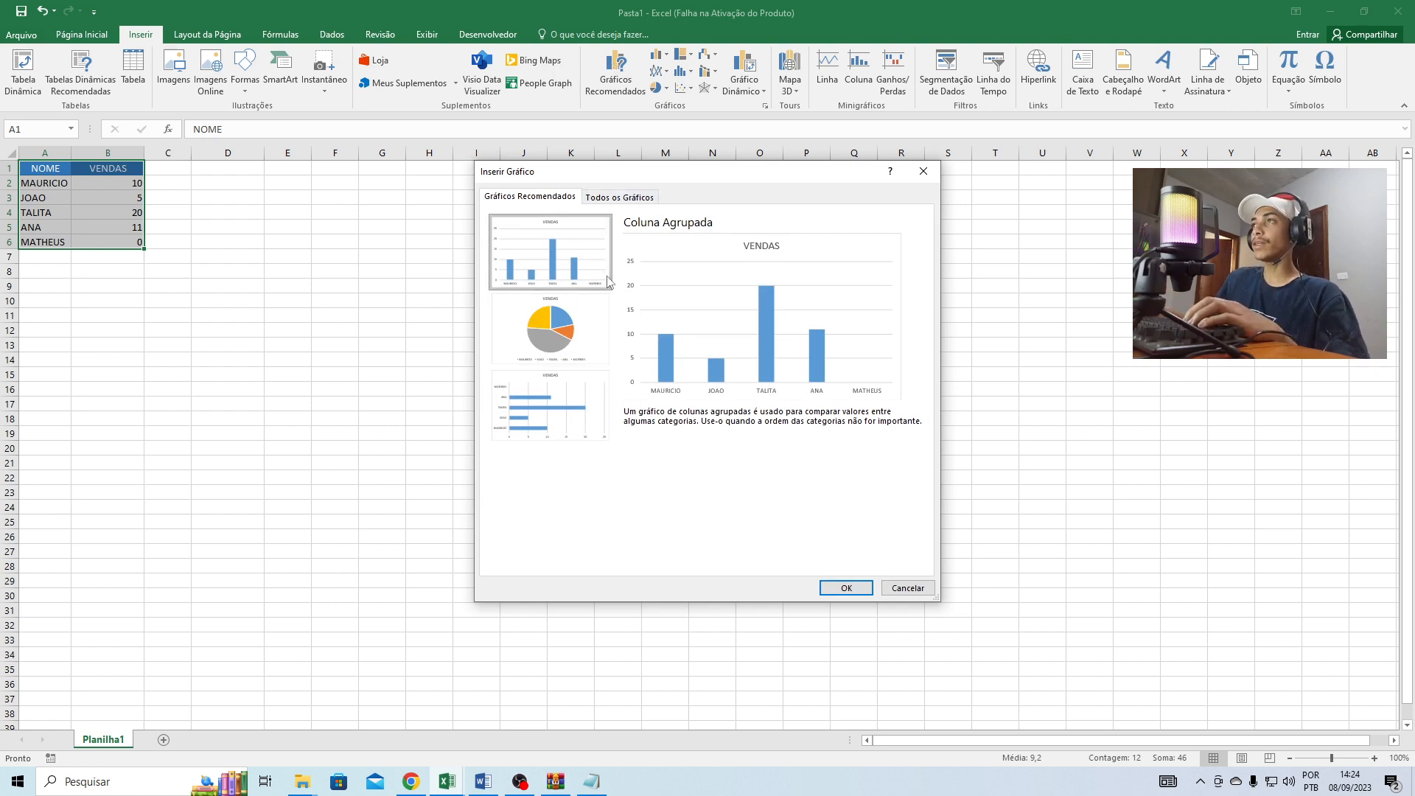
click(550, 328)
click(550, 397)
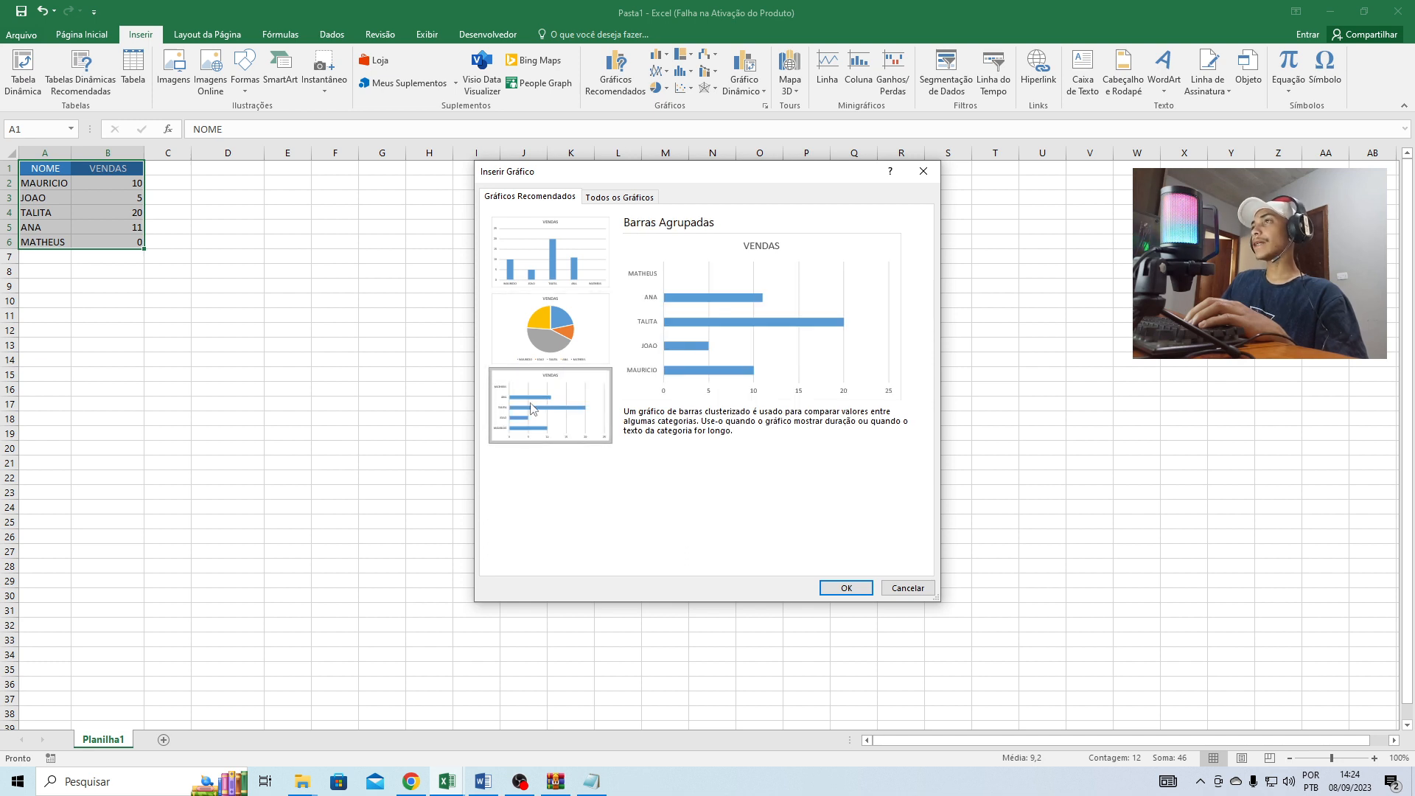
click(542, 273)
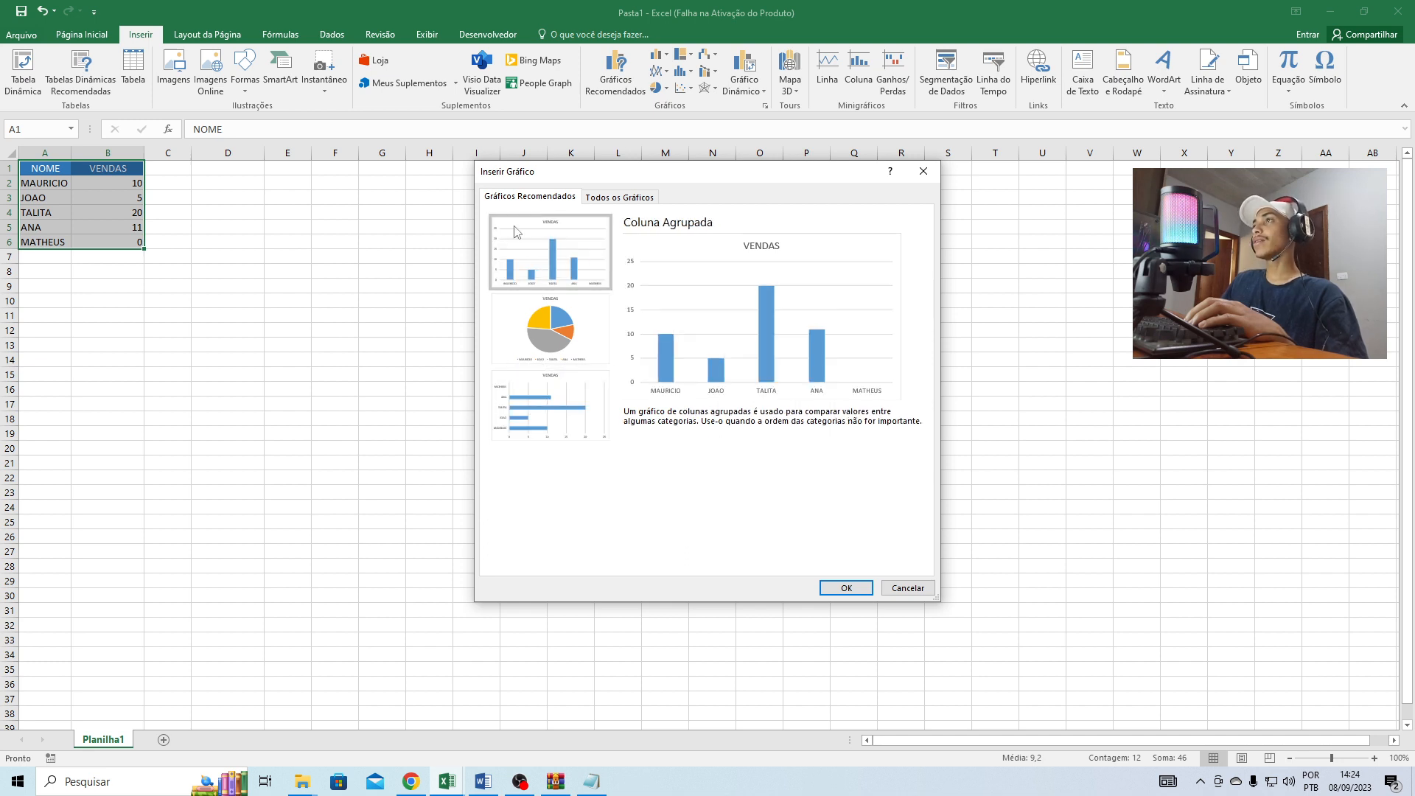
click(845, 589)
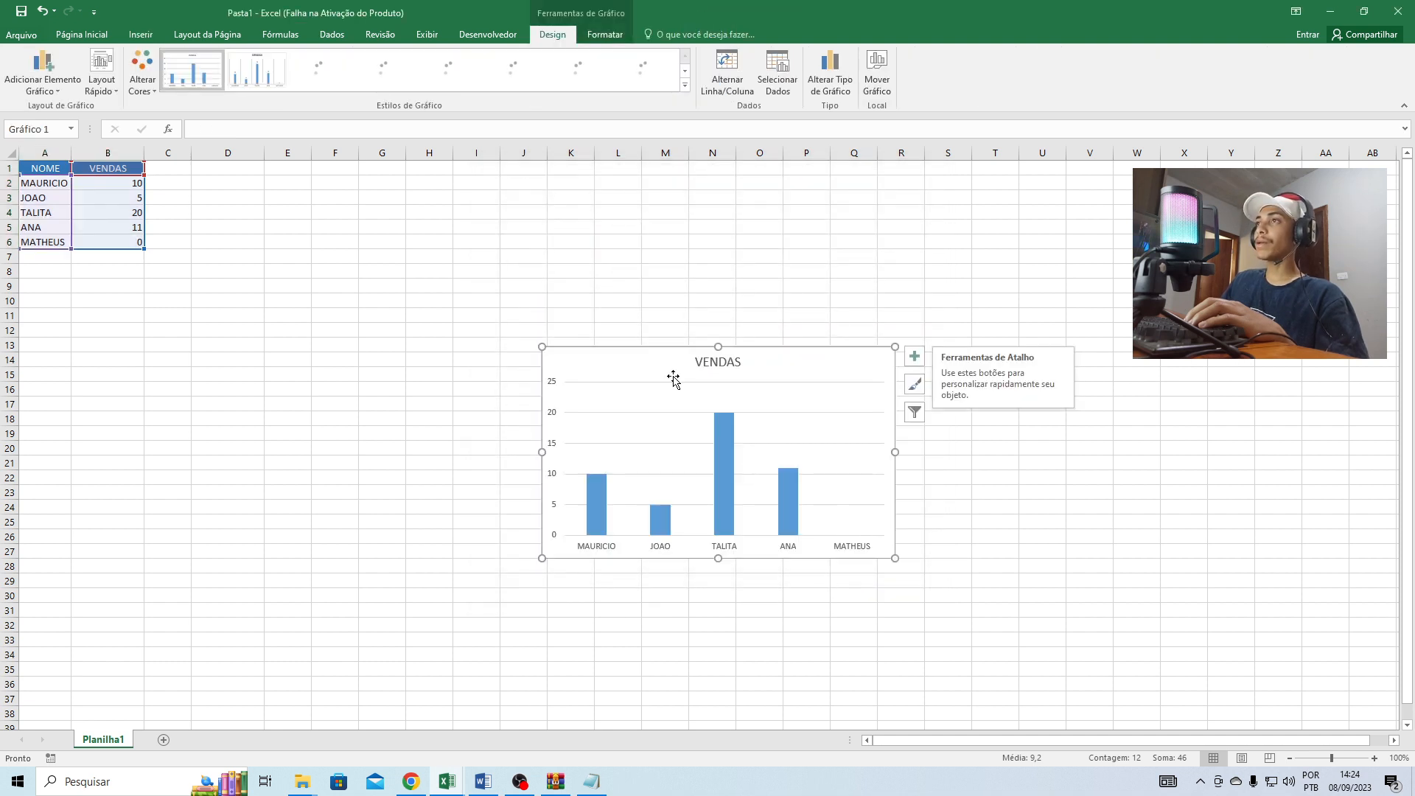
- Move the VENDAS chart up and closer to the table, so it covers about H5:O19
drag(627, 362, 498, 286)
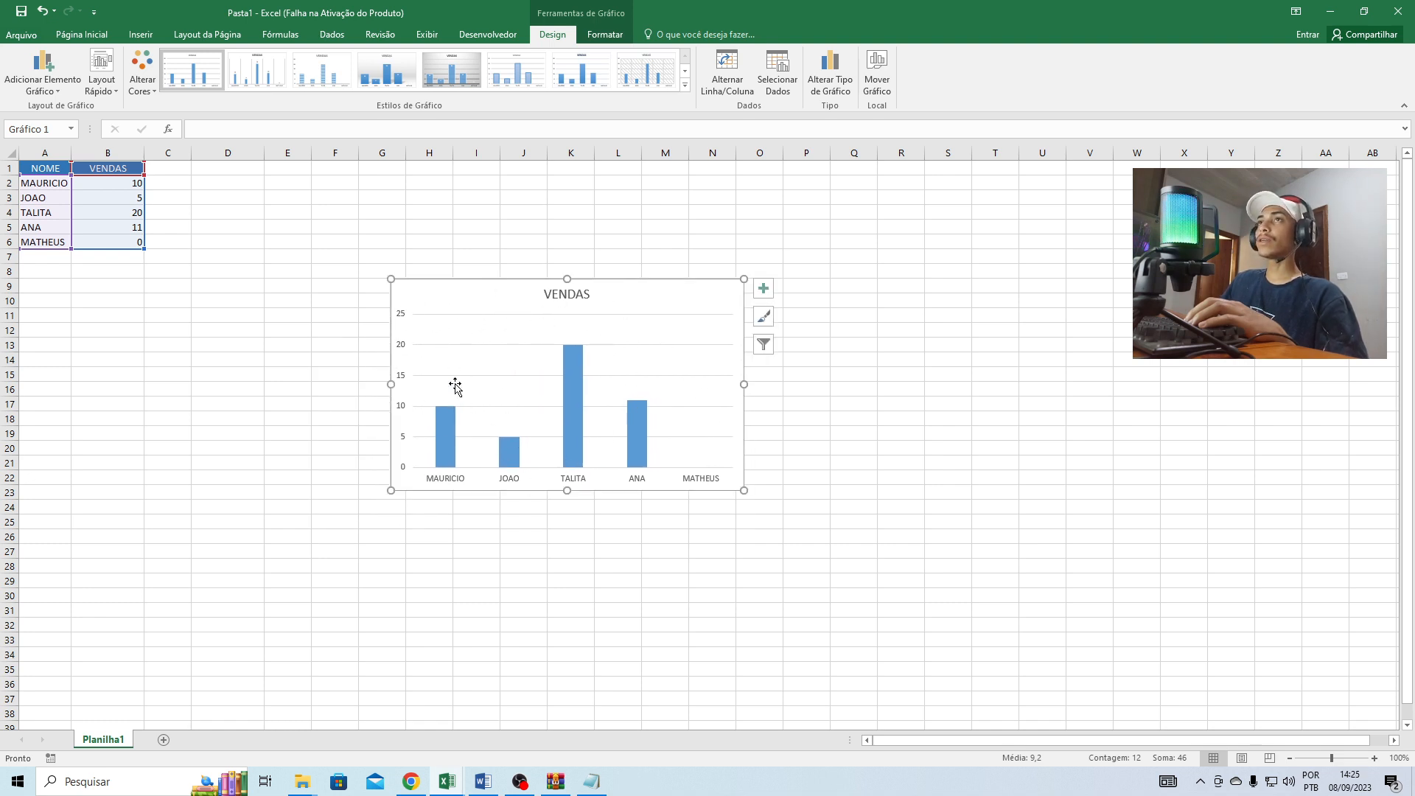
click(408, 344)
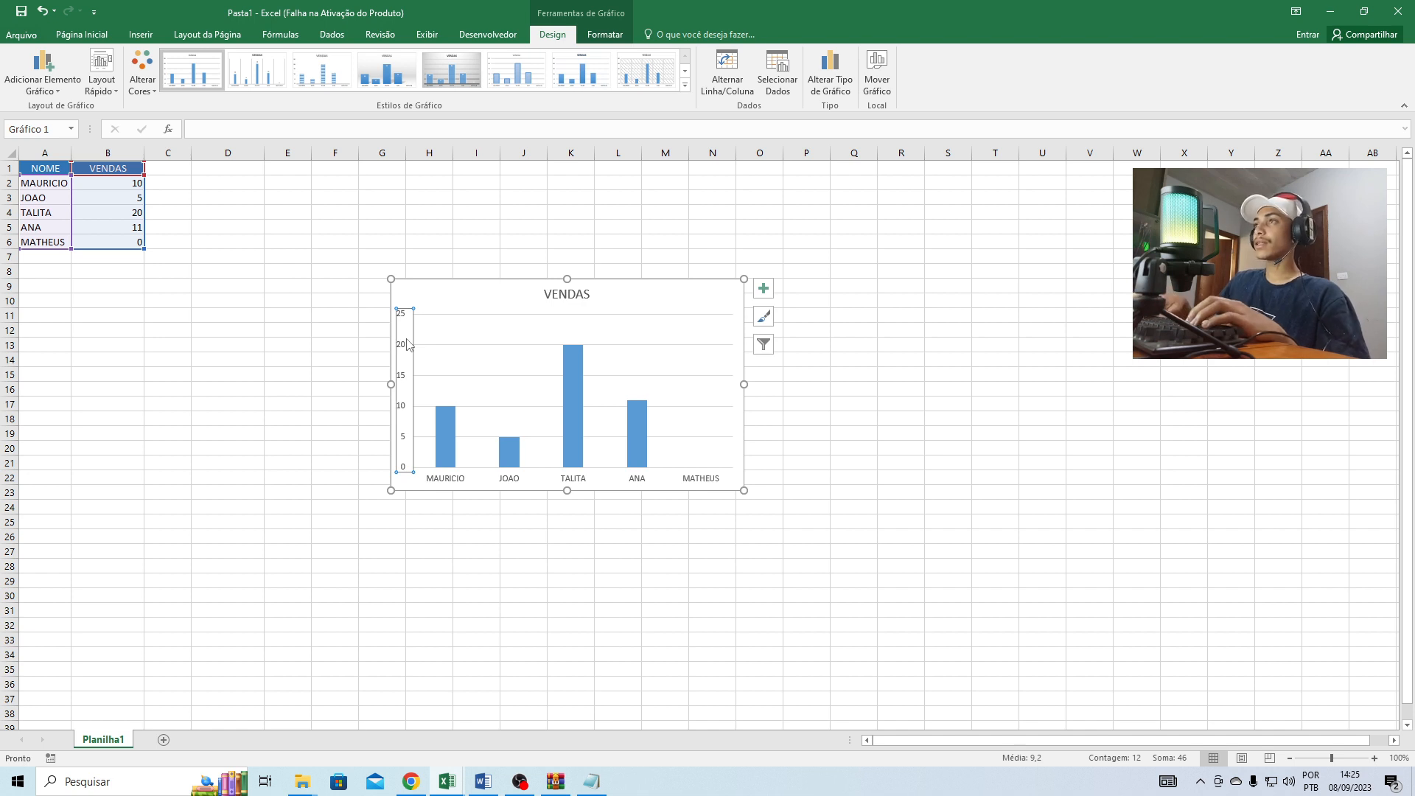
drag(455, 295, 458, 263)
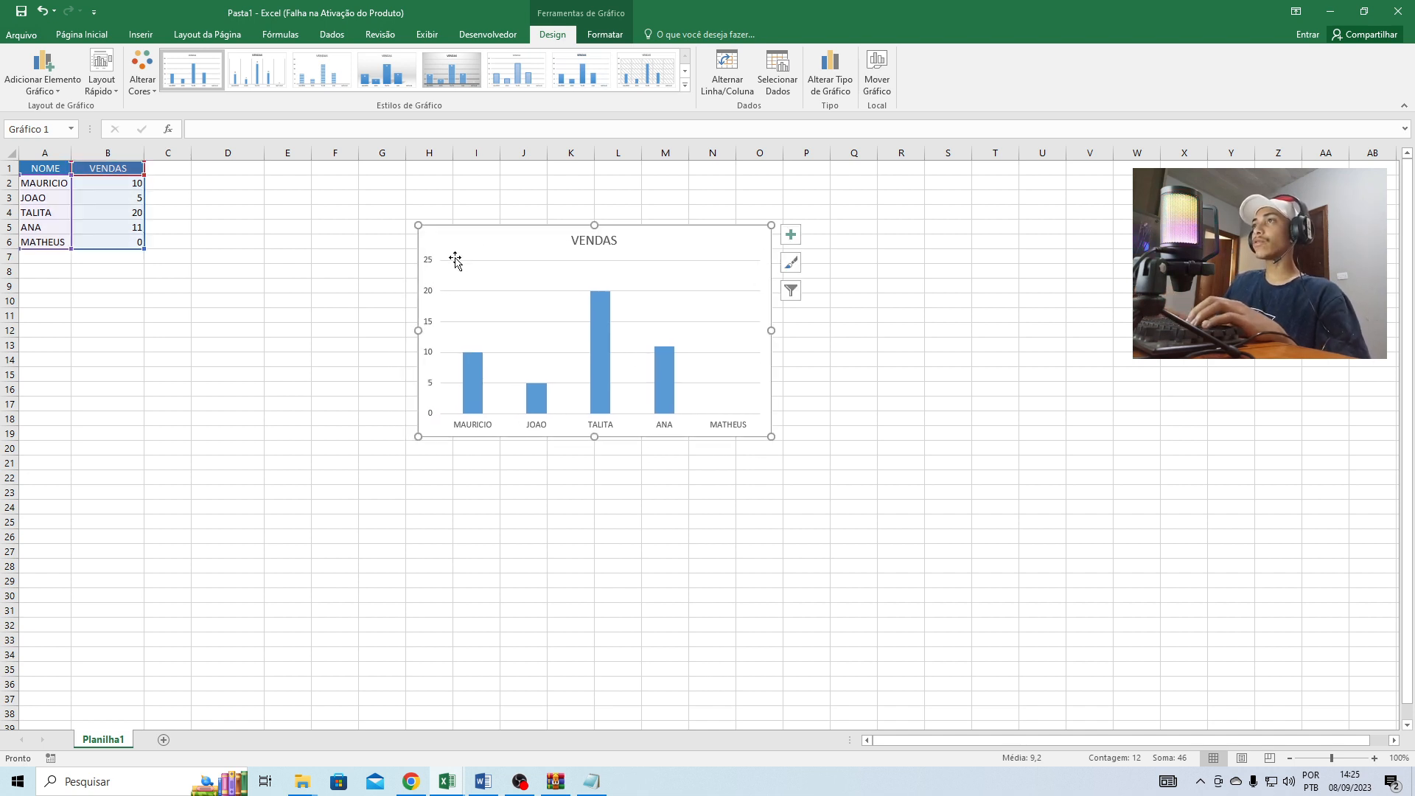
click(347, 285)
- Try 30 as the sales value in B3 to test the chart, and set it back to 5
click(110, 198)
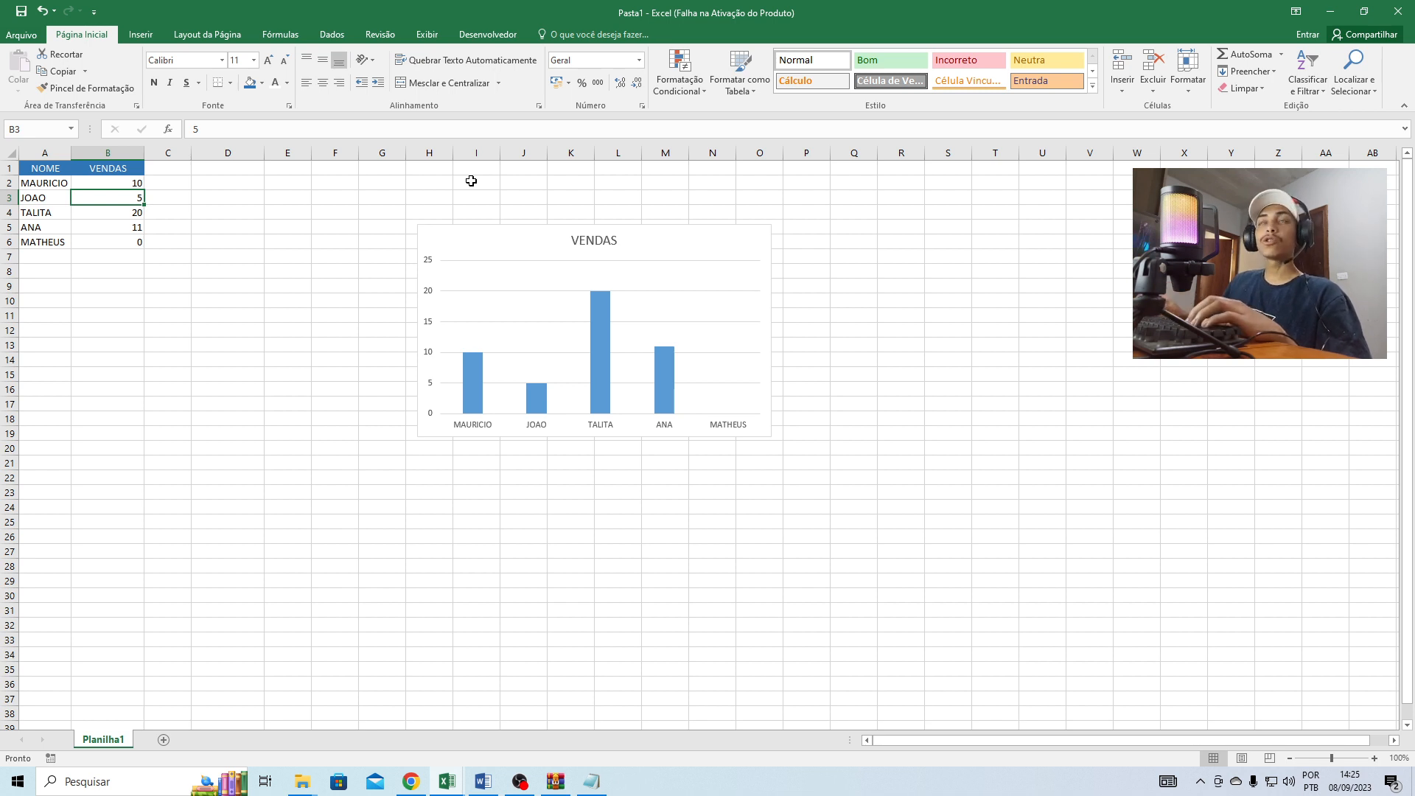
text(30)
key(Return)
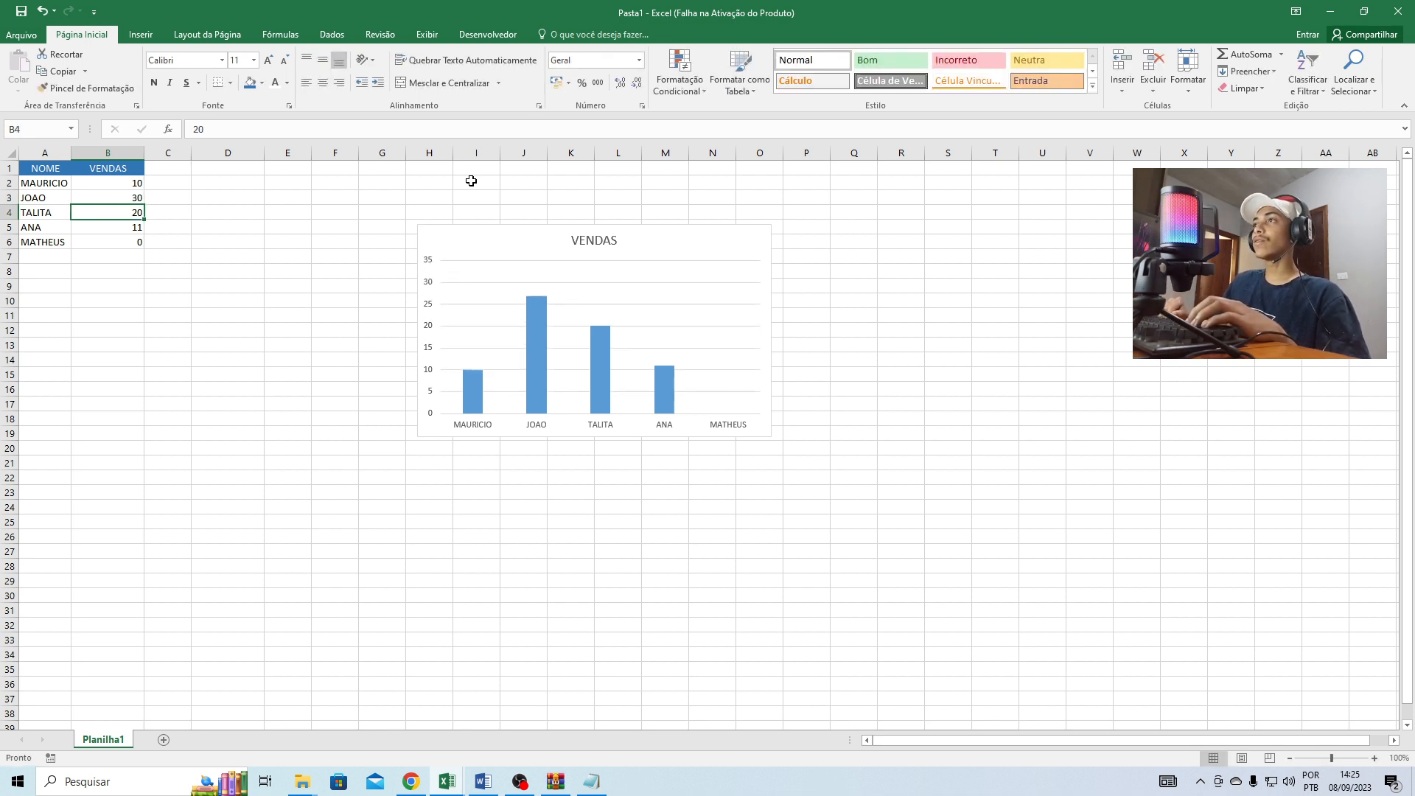
click(121, 198)
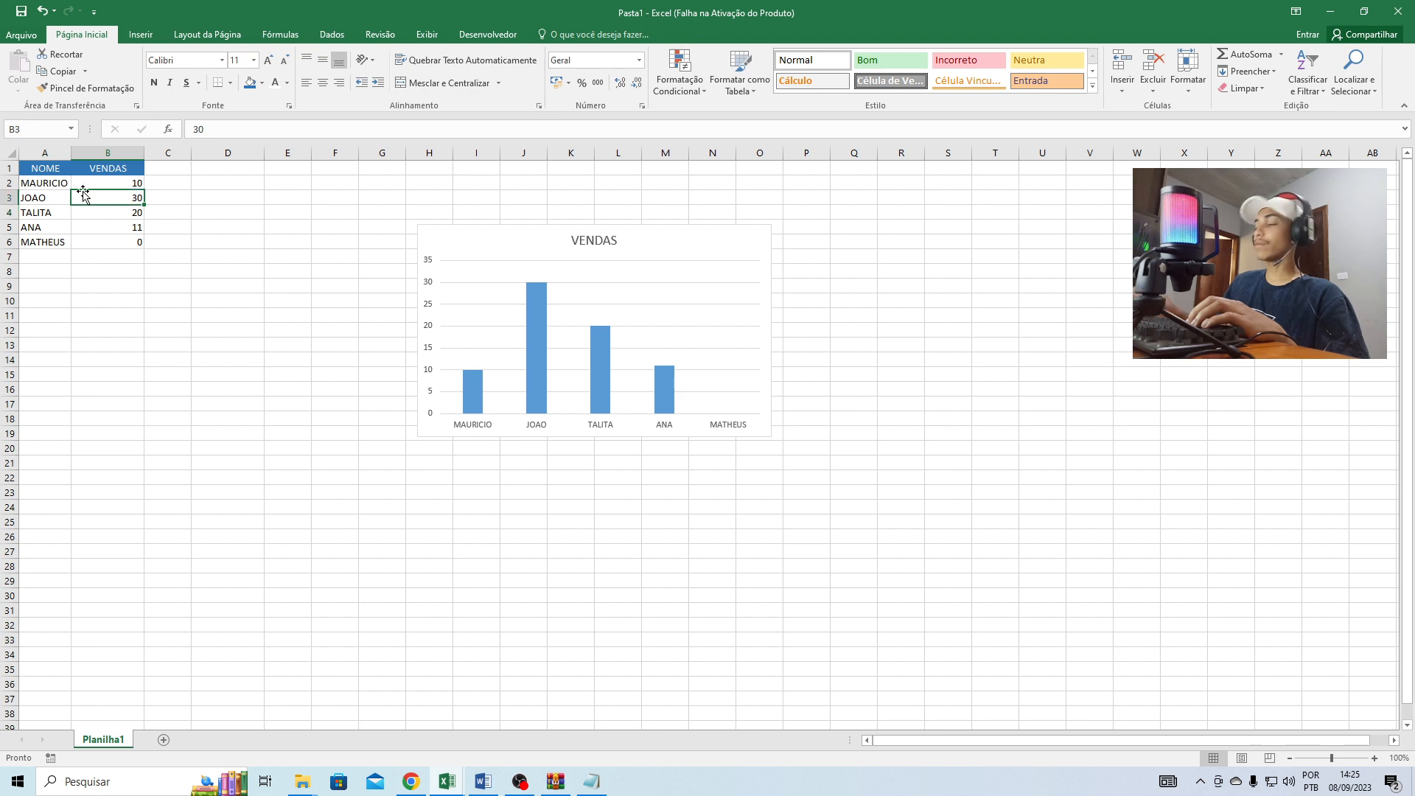
text(5)
key(Return)
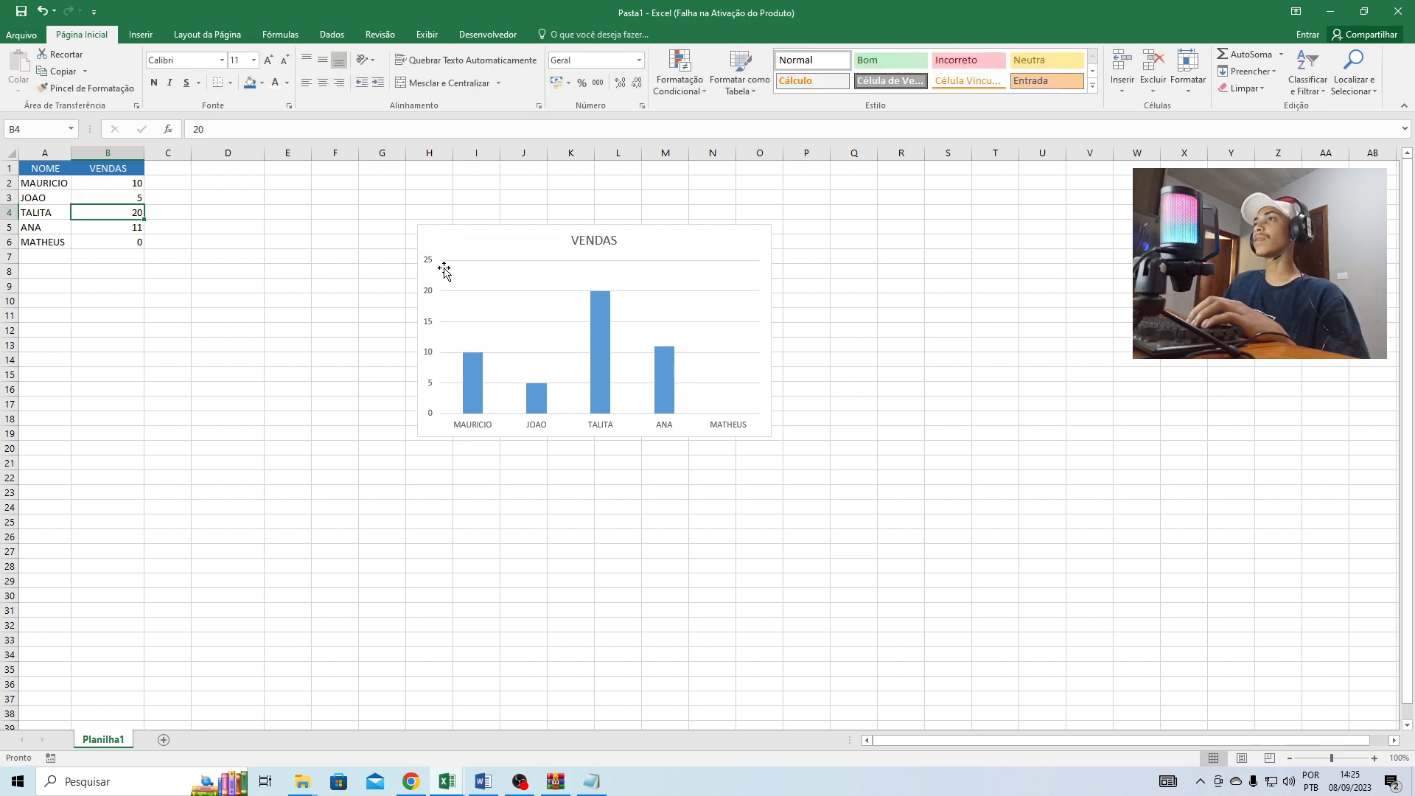
- Delete the vertical value axis and the horizontal gridlines from the VENDAS chart
click(427, 262)
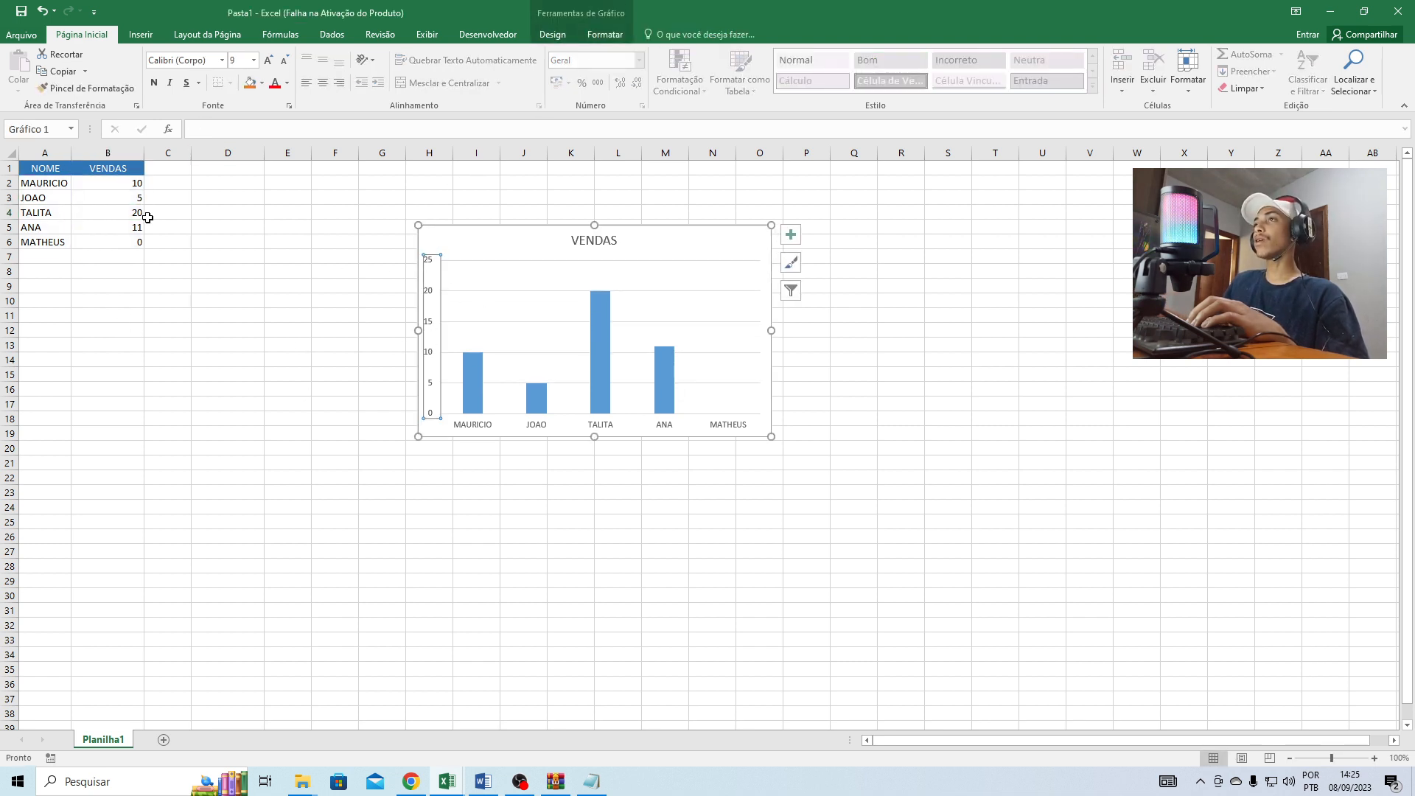
drag(492, 234, 499, 215)
click(435, 253)
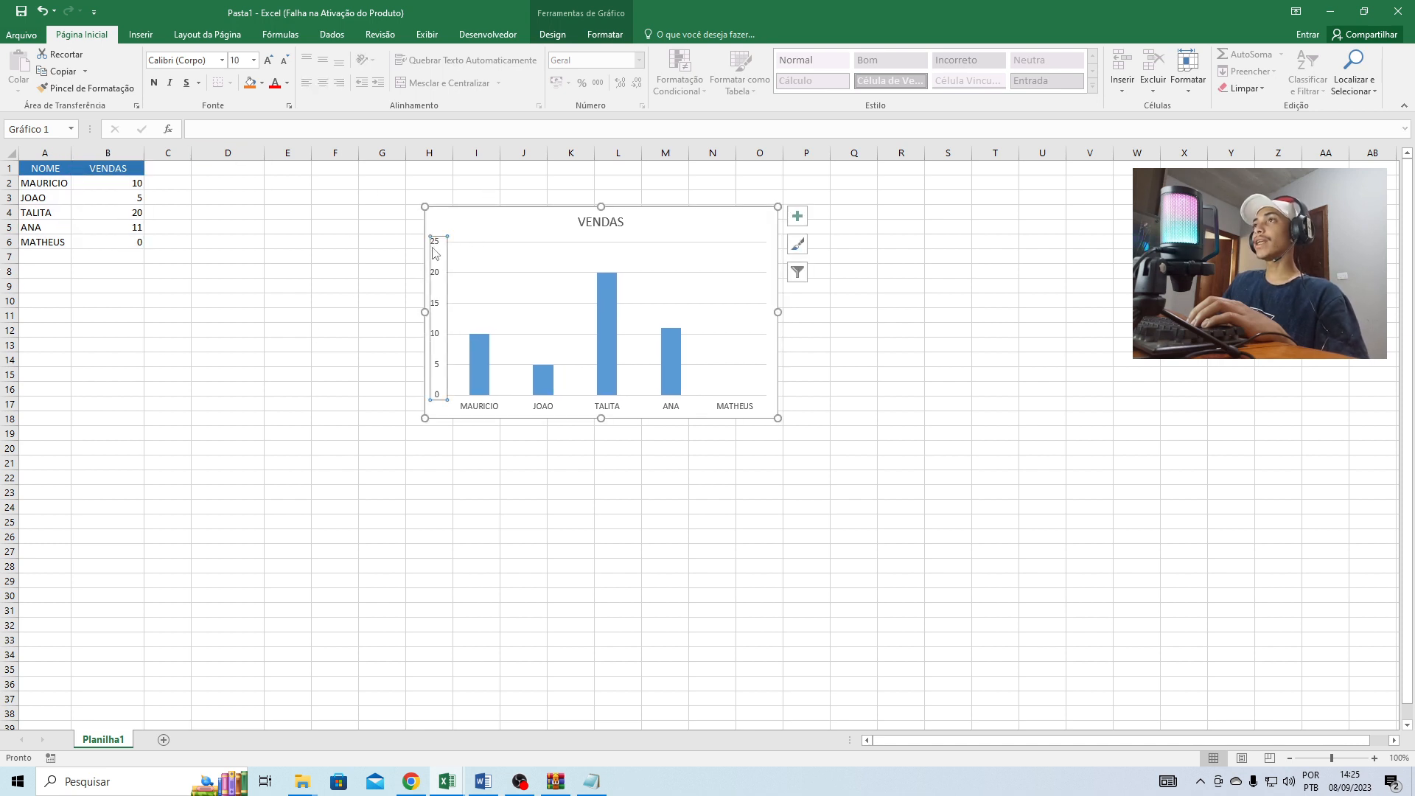
key(Delete)
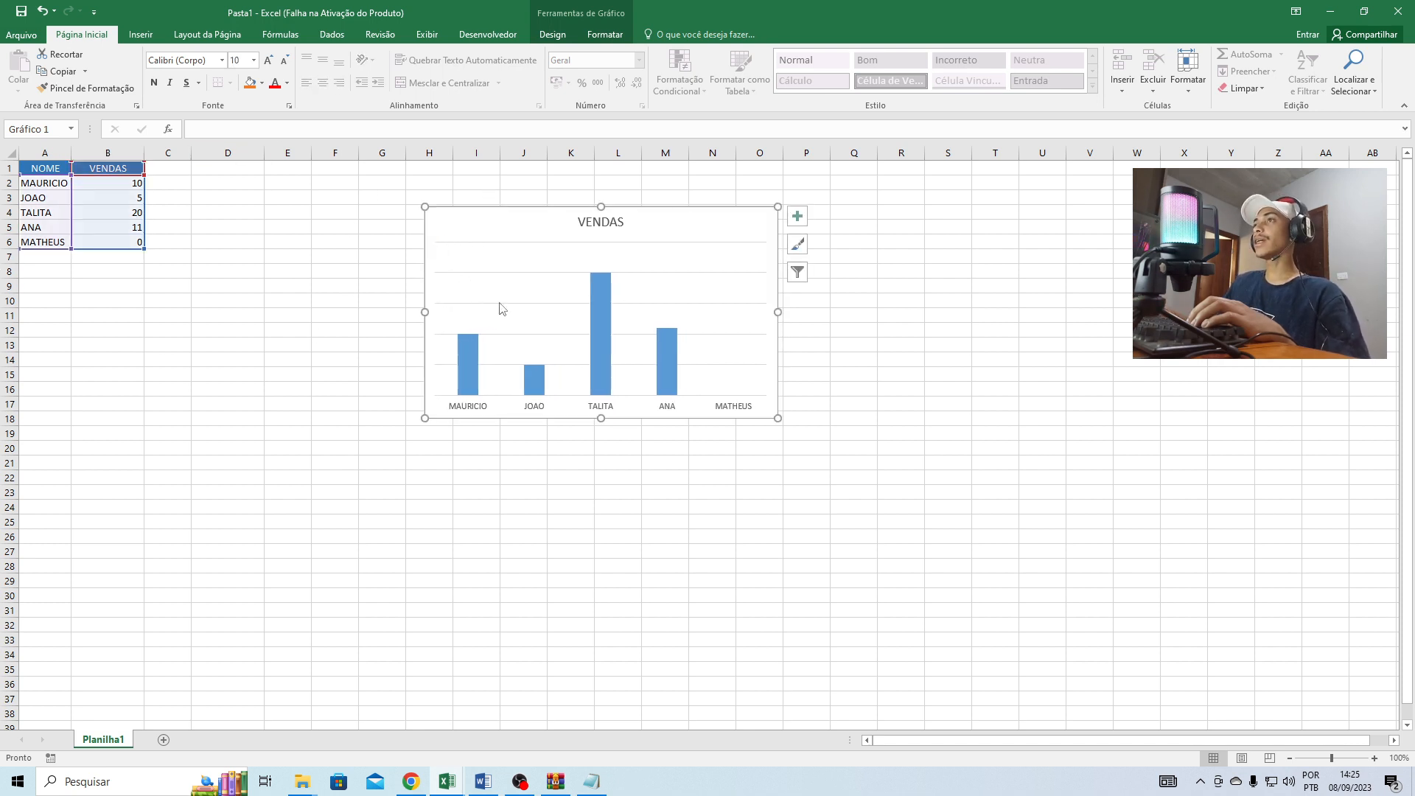
click(500, 303)
key(Delete)
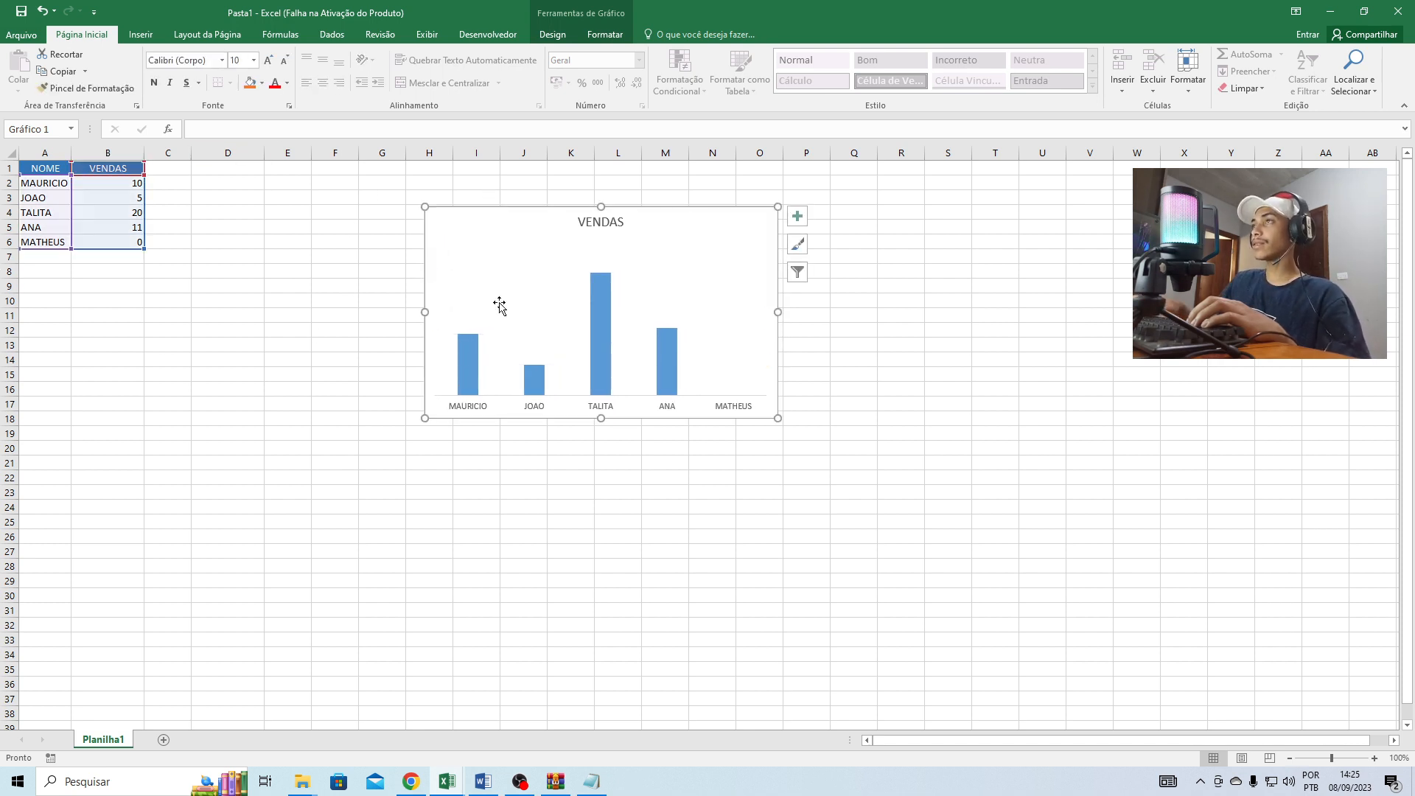
- Add data labels to the columns of the VENDAS chart and select all the labels
right_click(599, 304)
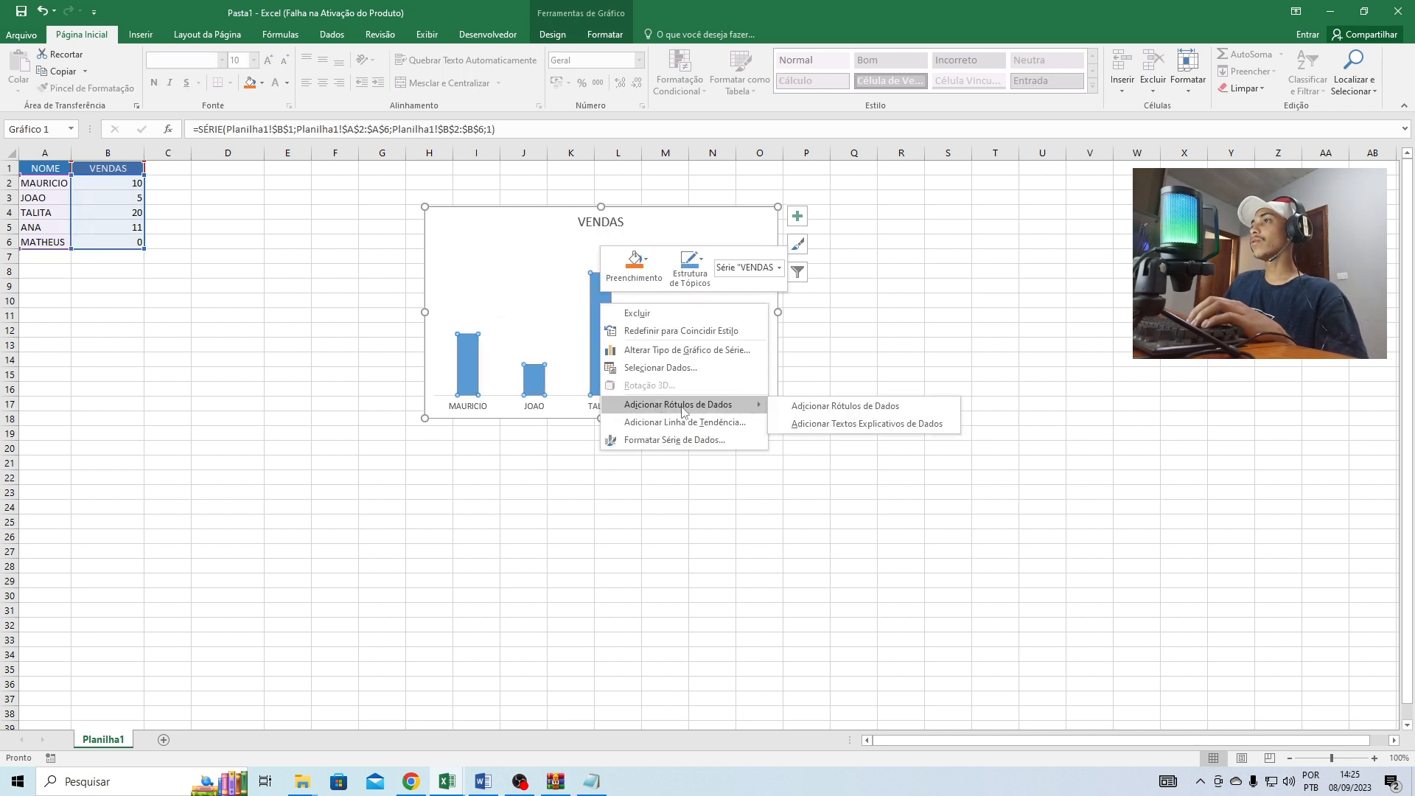
click(669, 410)
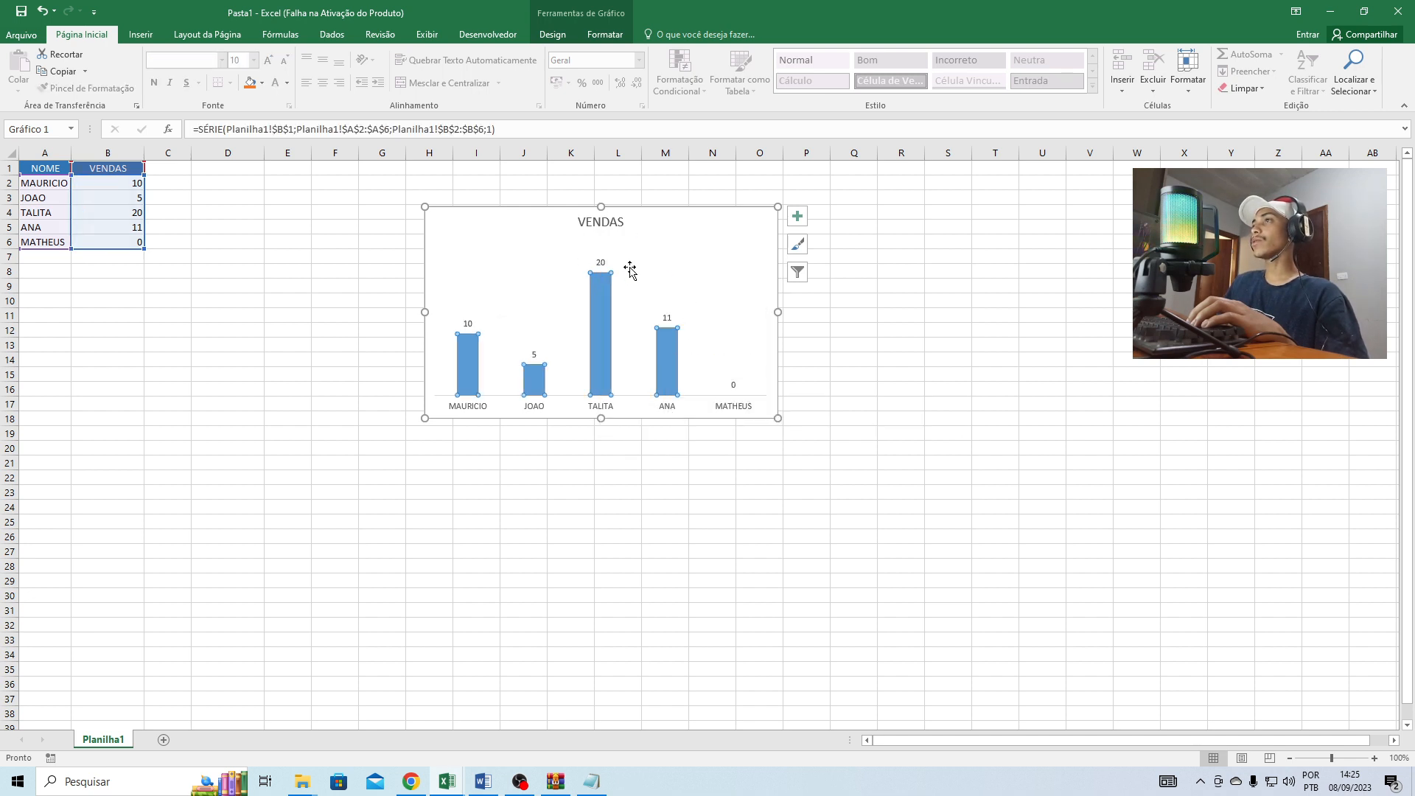
click(602, 264)
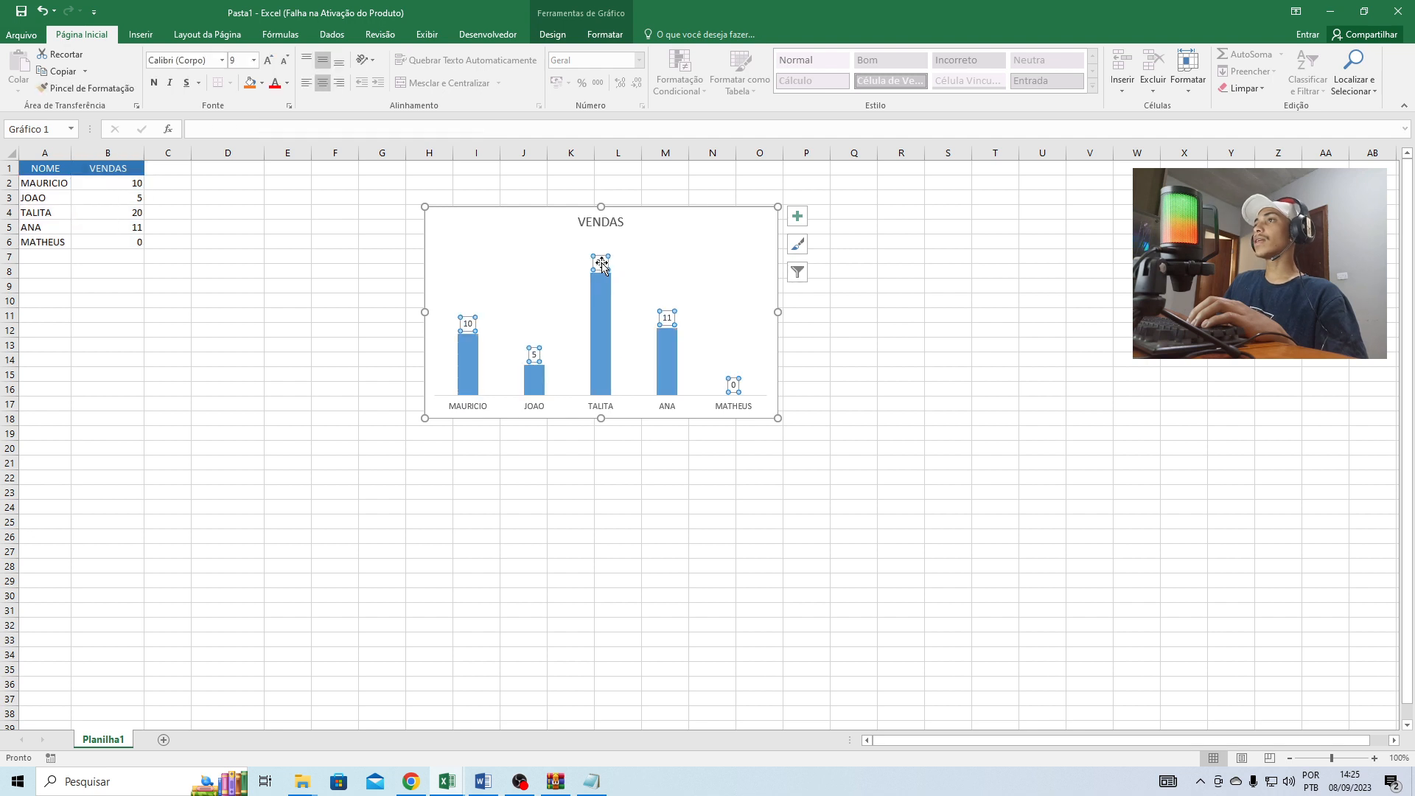
- Increase the font size of the chart's data labels to 12
click(268, 60)
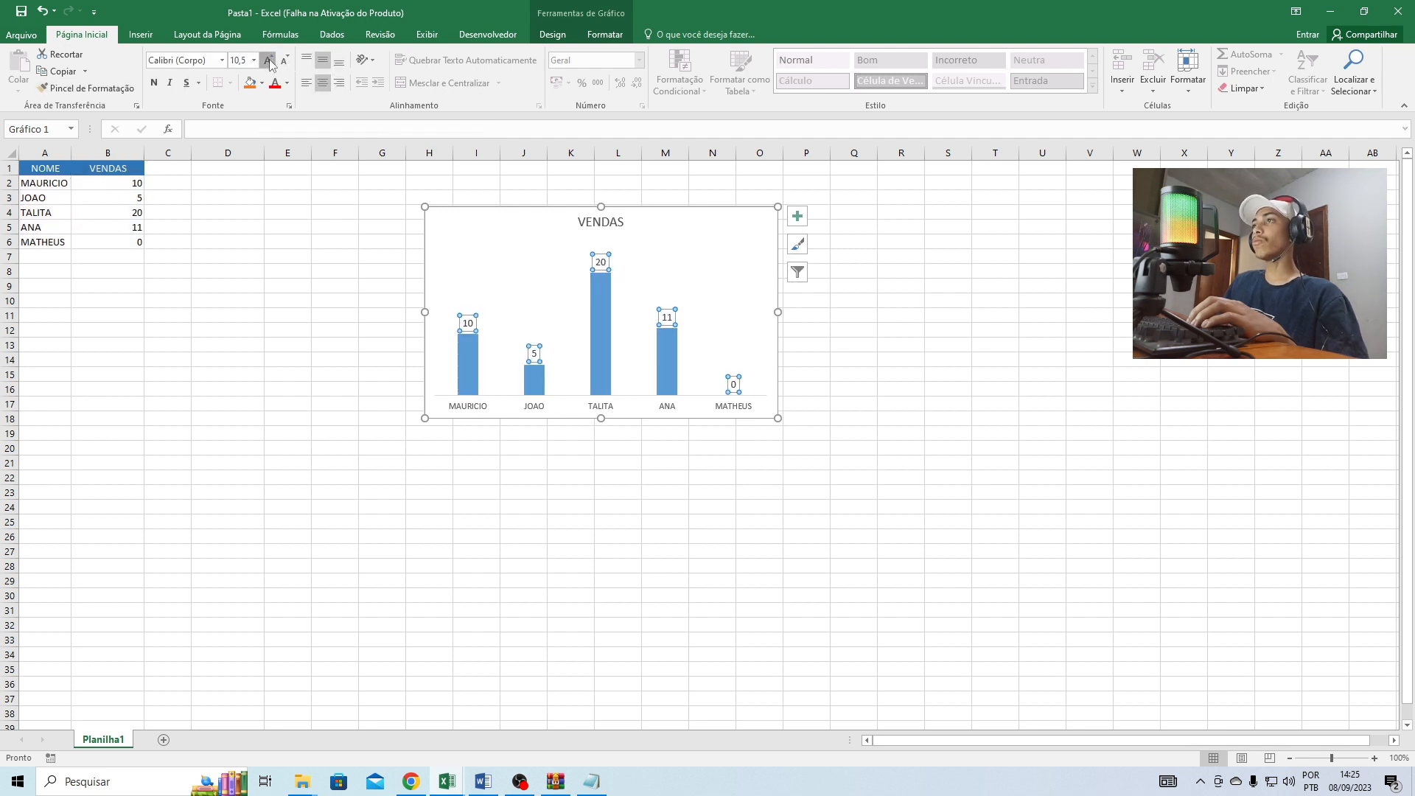
click(268, 59)
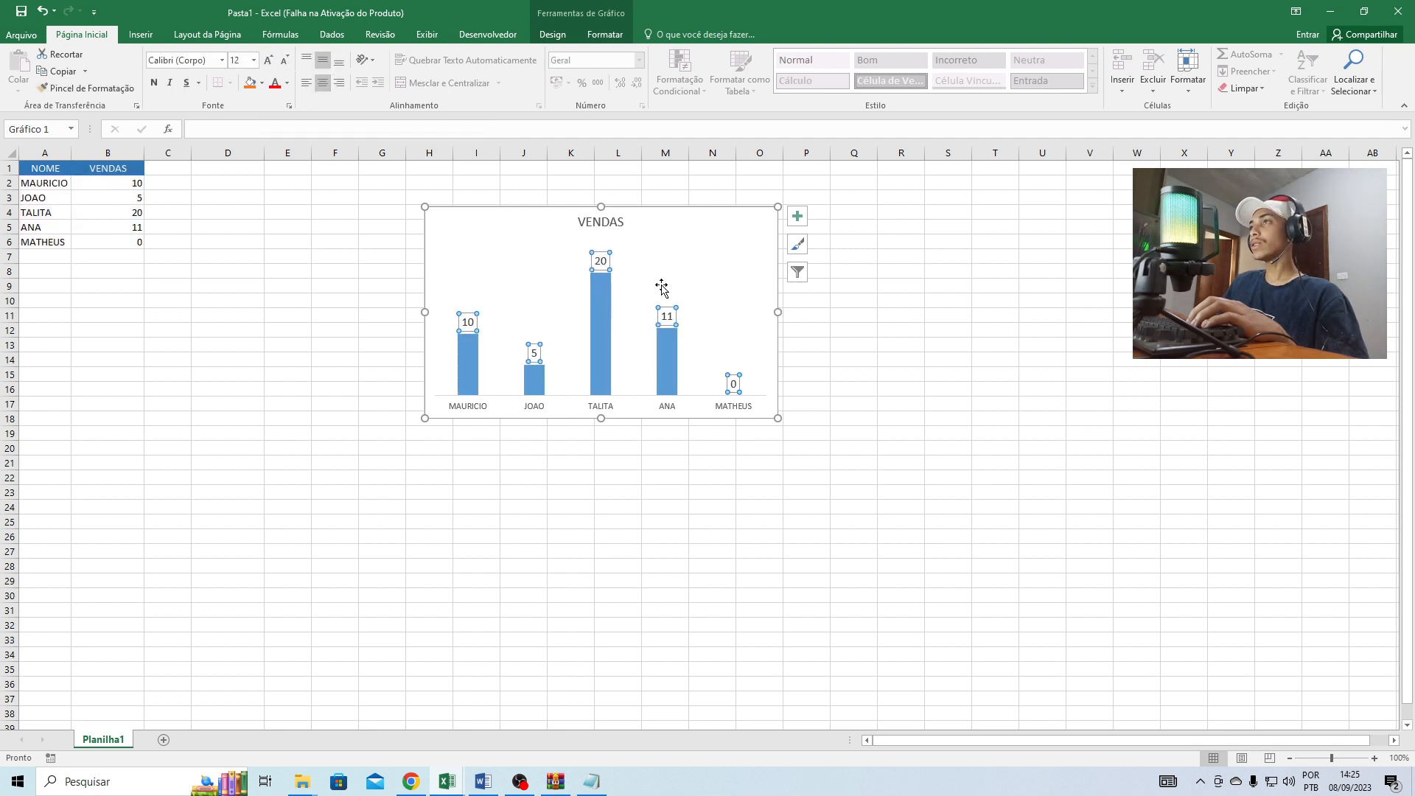
- Change the chart title to VENDAS MENSAIS GRUPO ALMANARK
click(611, 223)
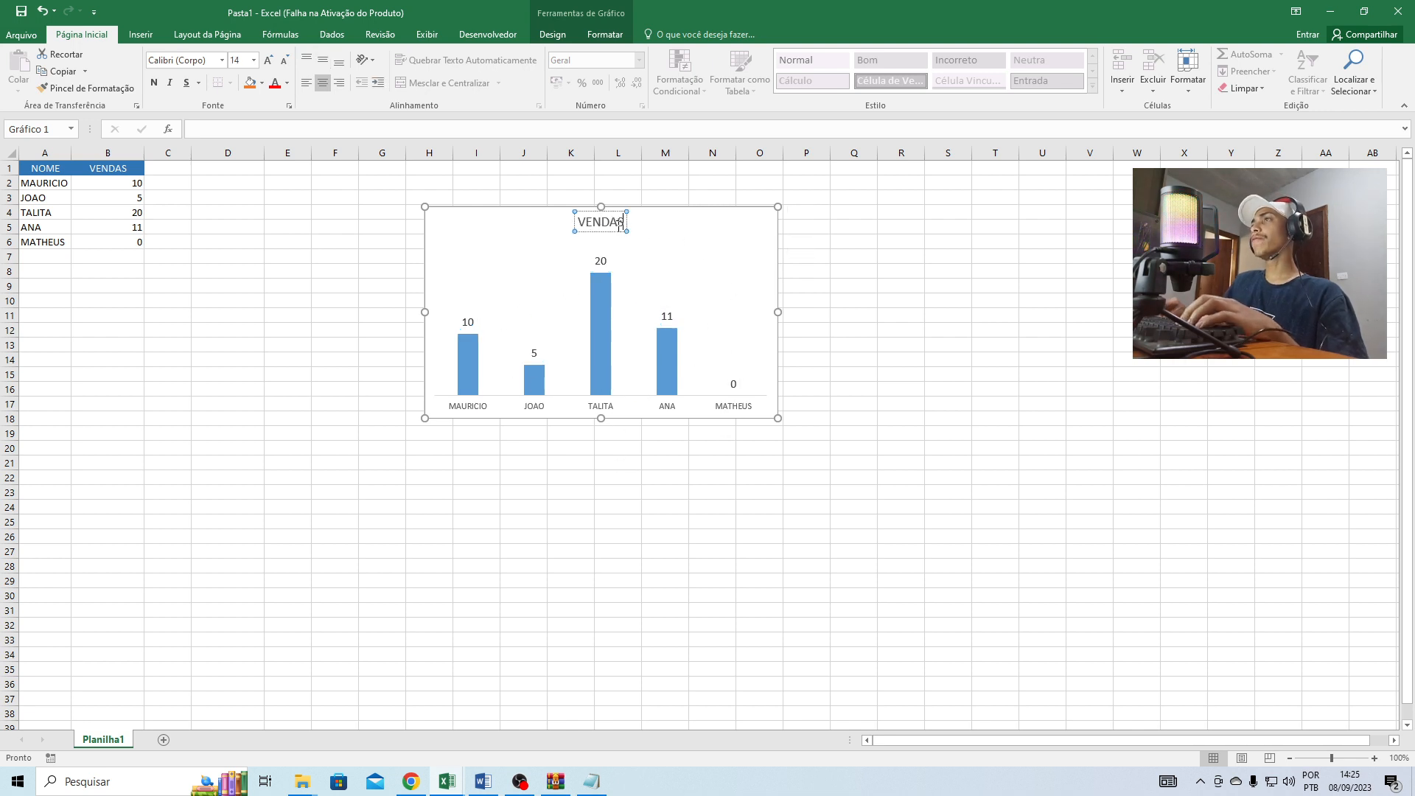
text(MEN)
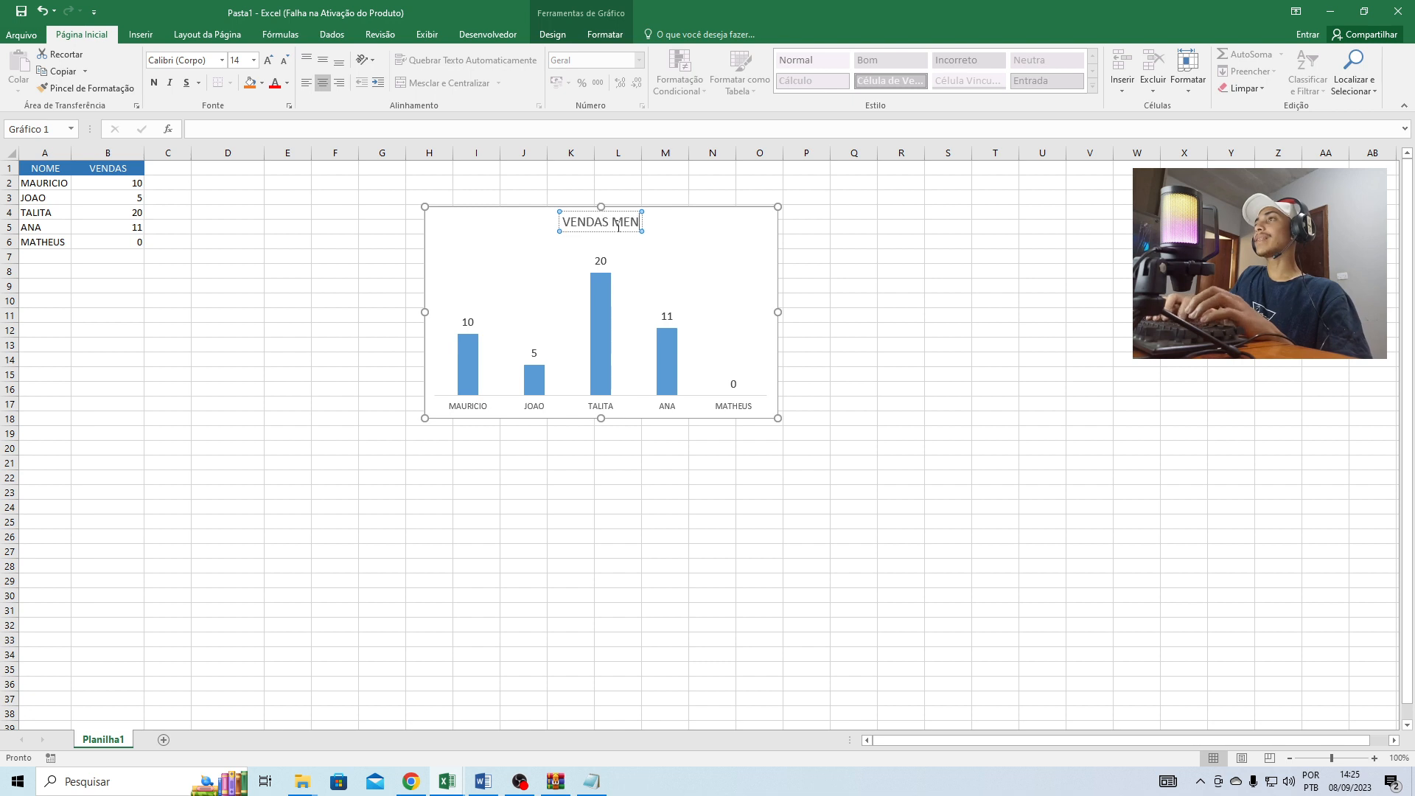
text(SAIS GURPO)
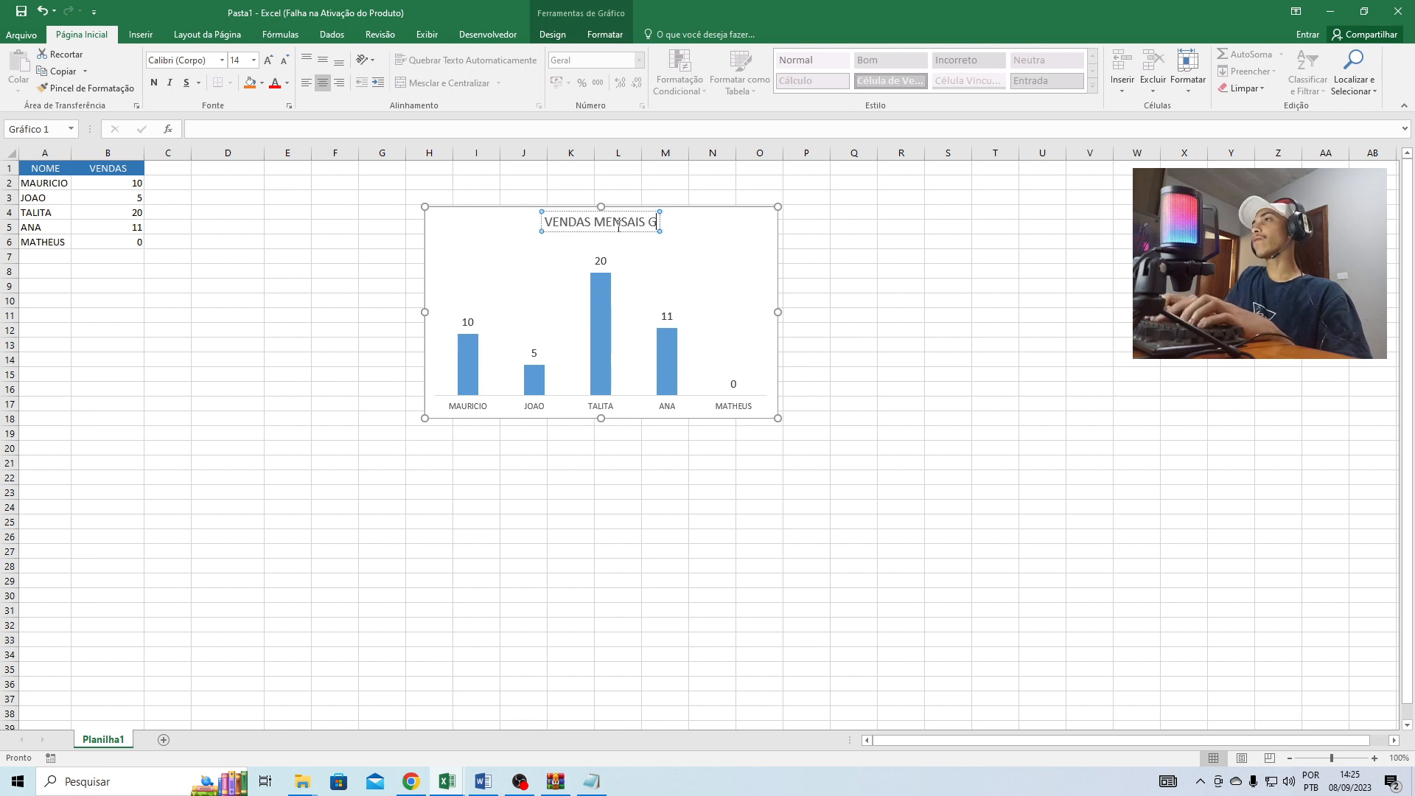
key(BackSpace)
key(BackSpace)
key(BackSpace)
key(BackSpace)
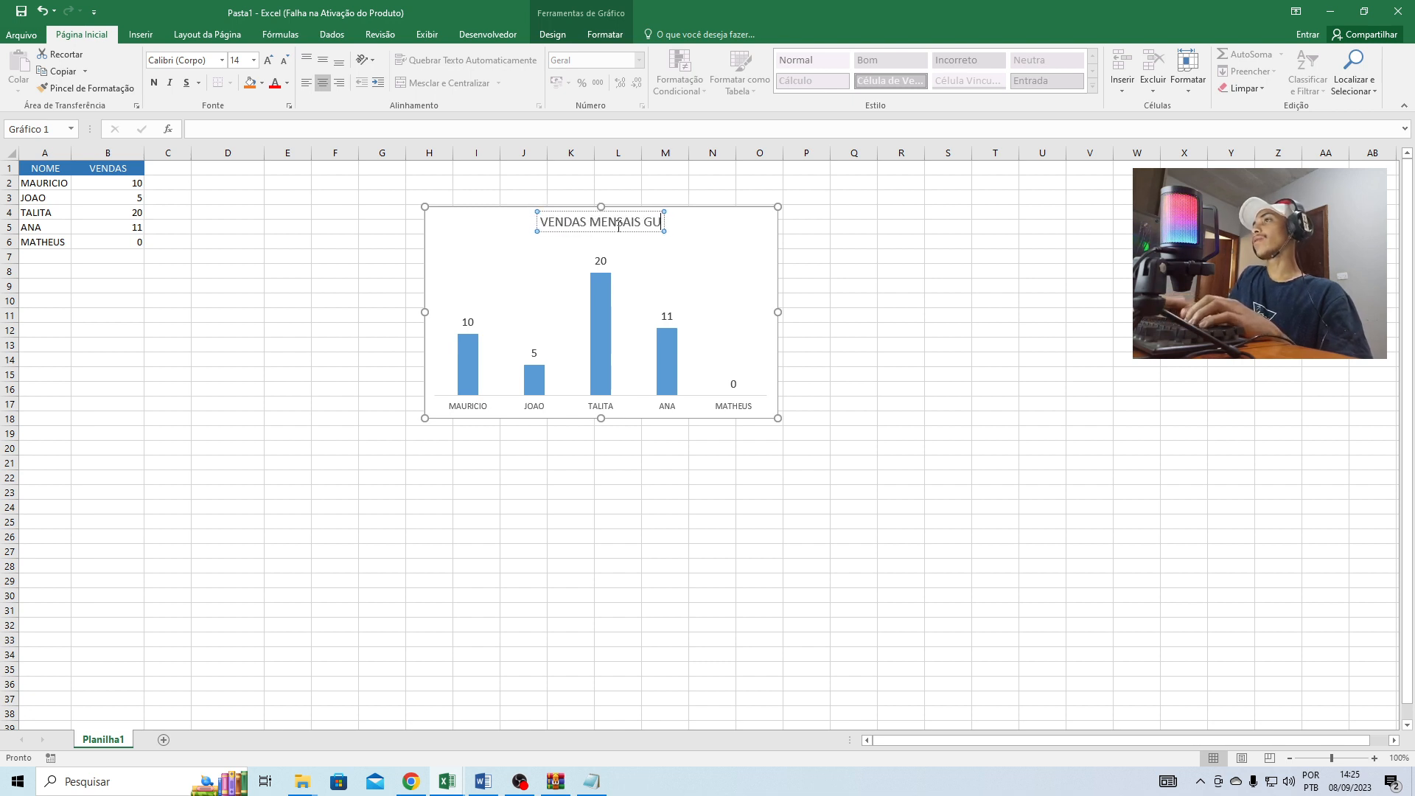
text(RUPO)
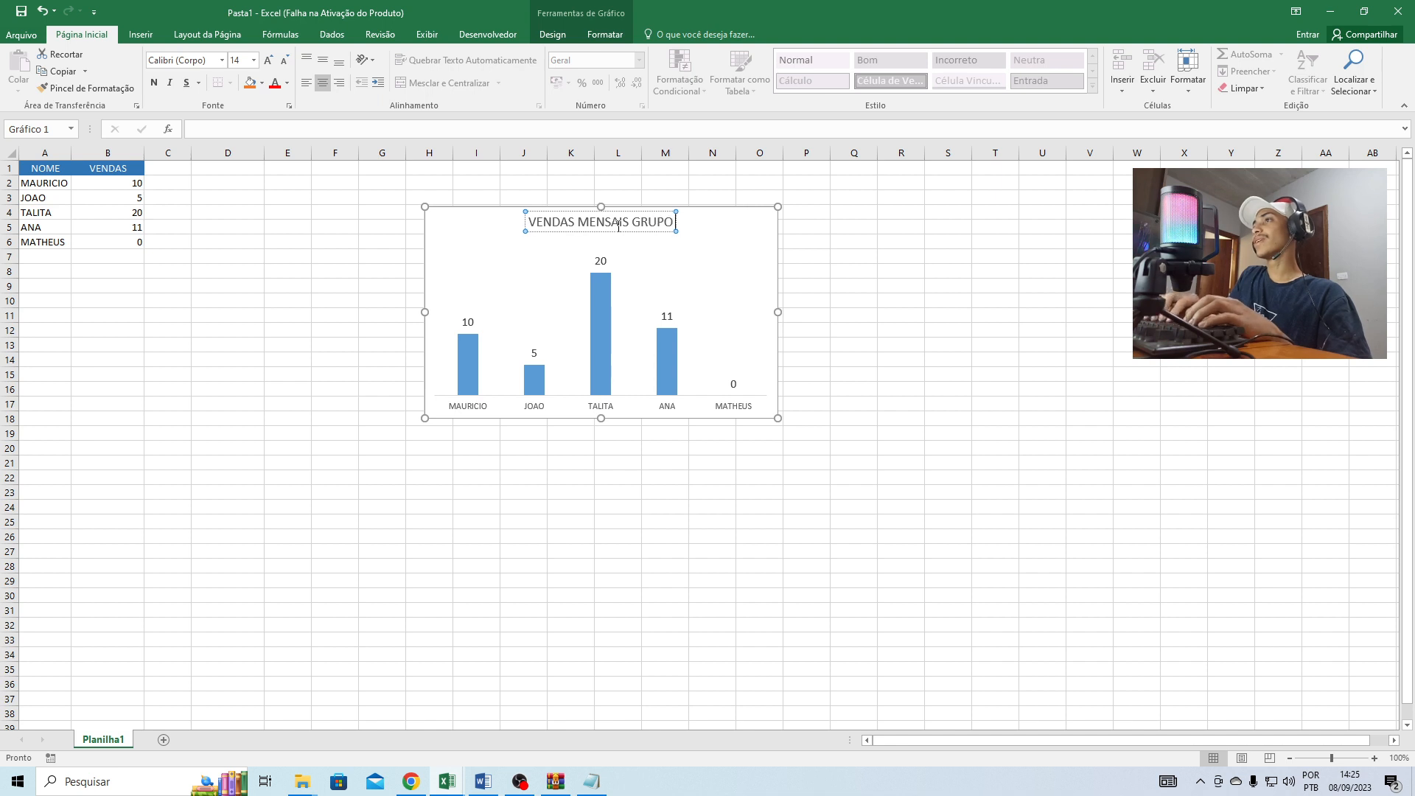
text( ALM)
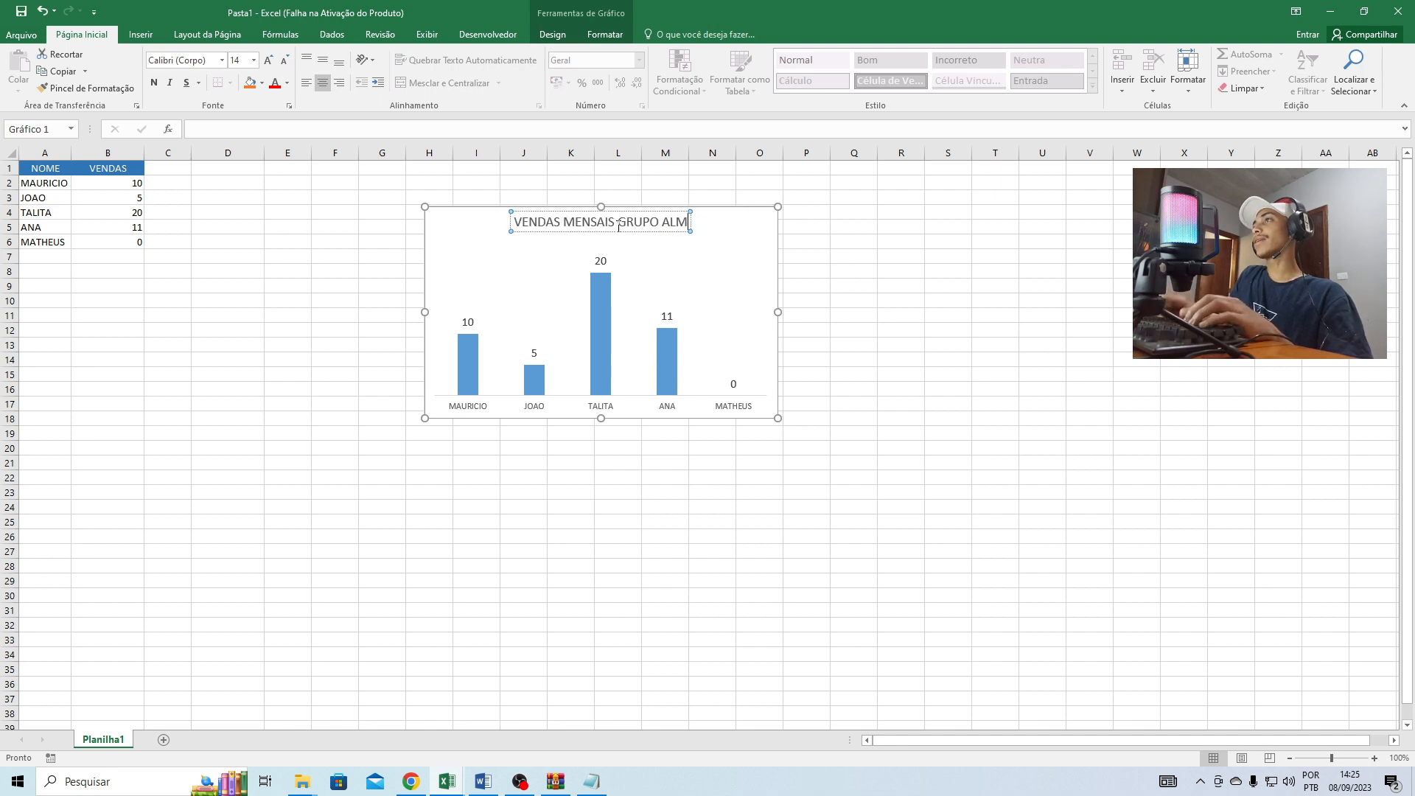
text(ANARK)
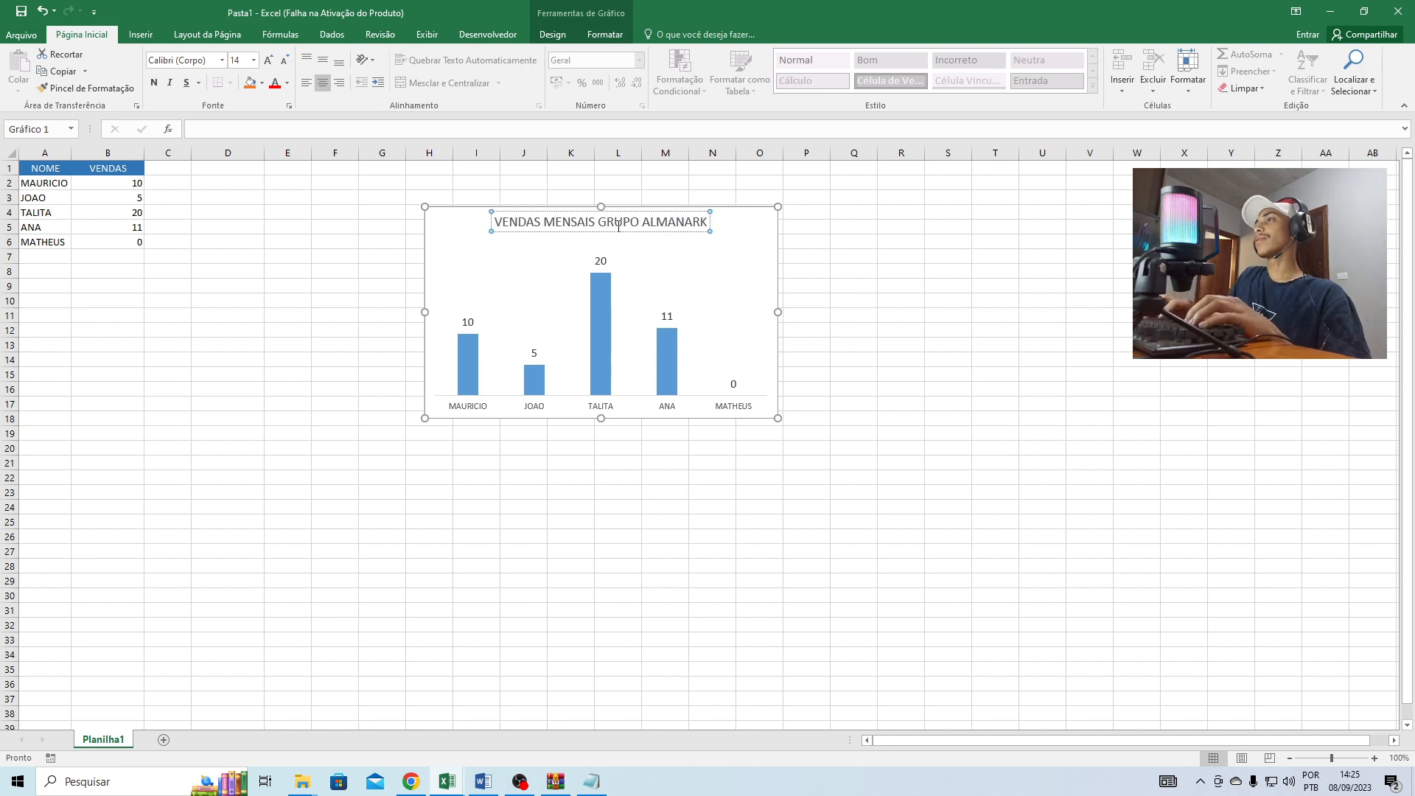
click(773, 258)
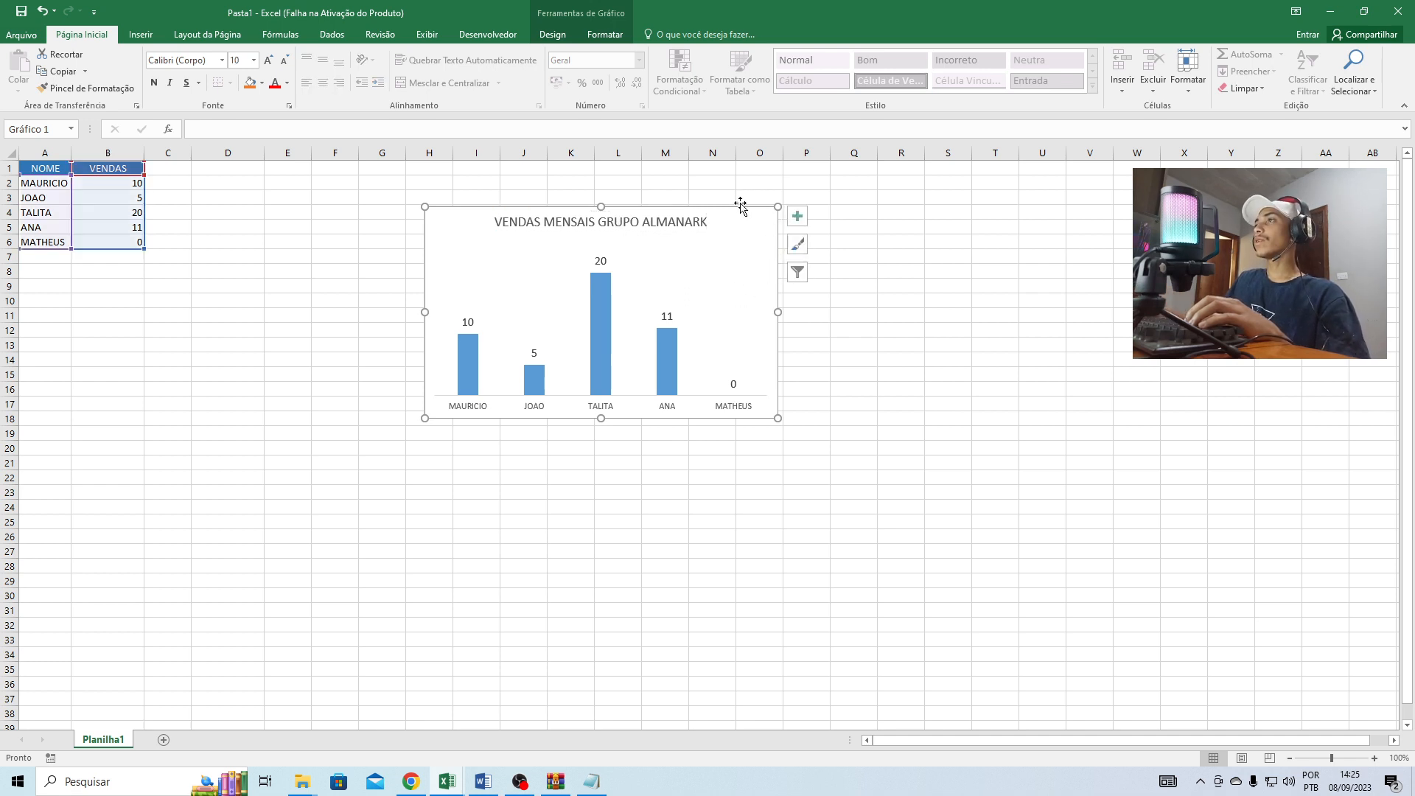
drag(742, 214, 742, 214)
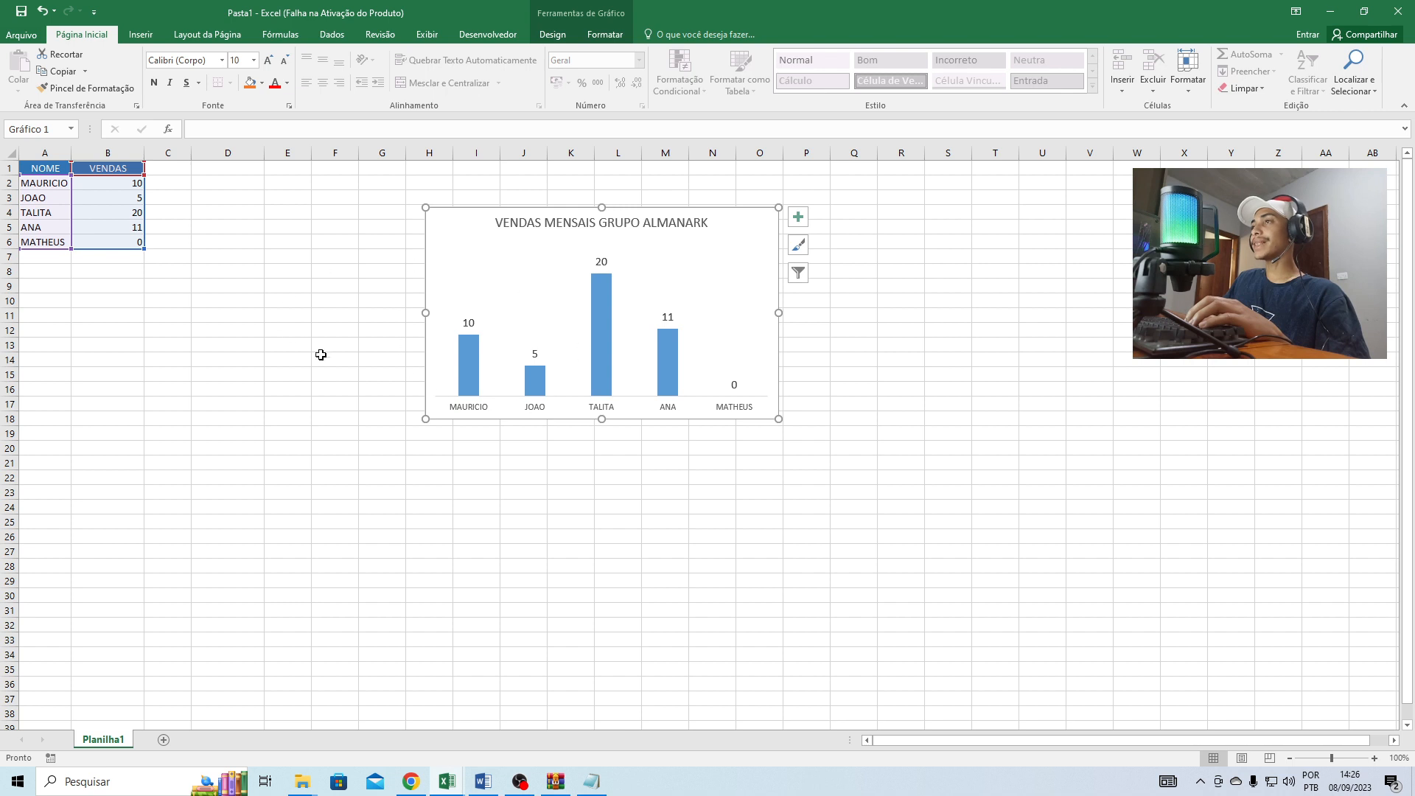
- Fill all the chart's columns with a dark green theme colour
click(614, 335)
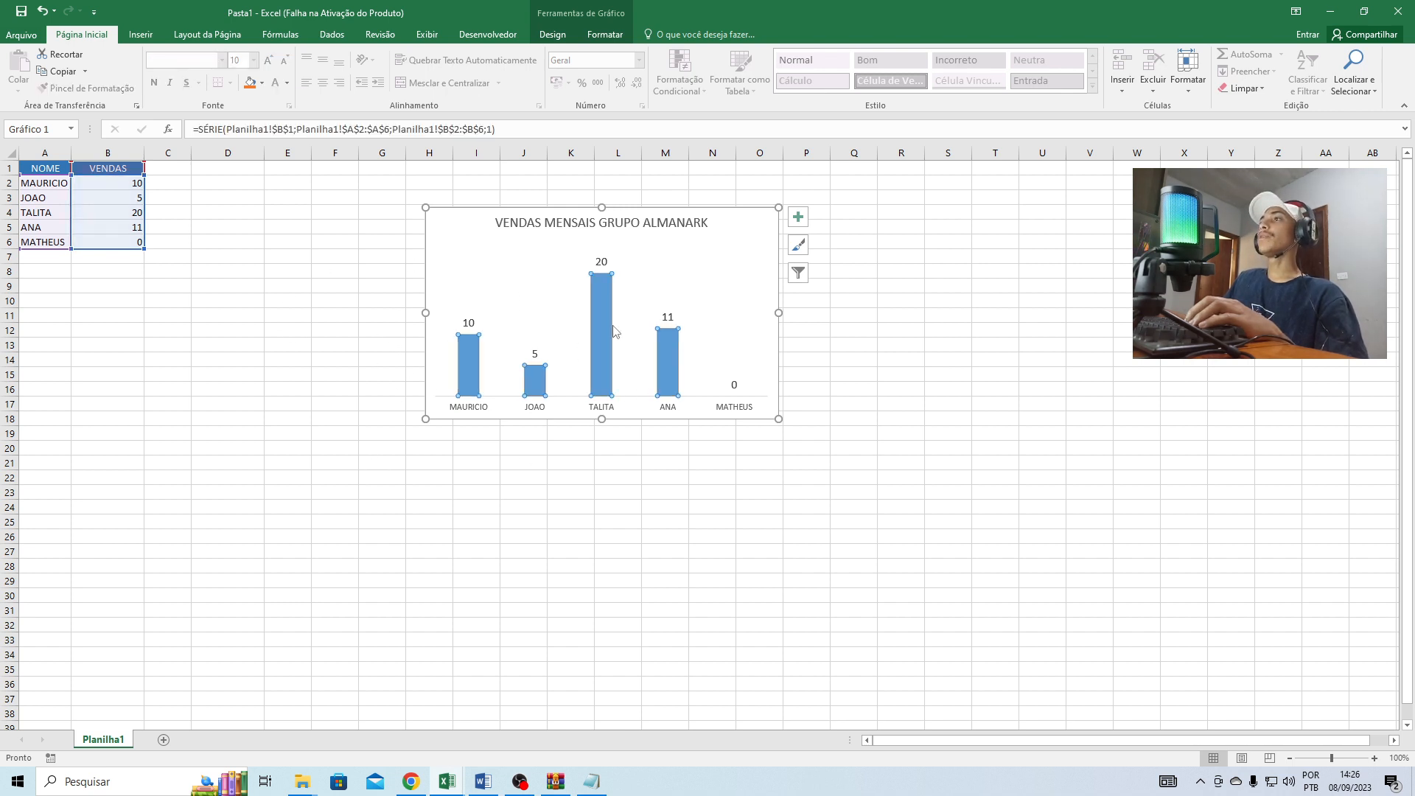
click(262, 84)
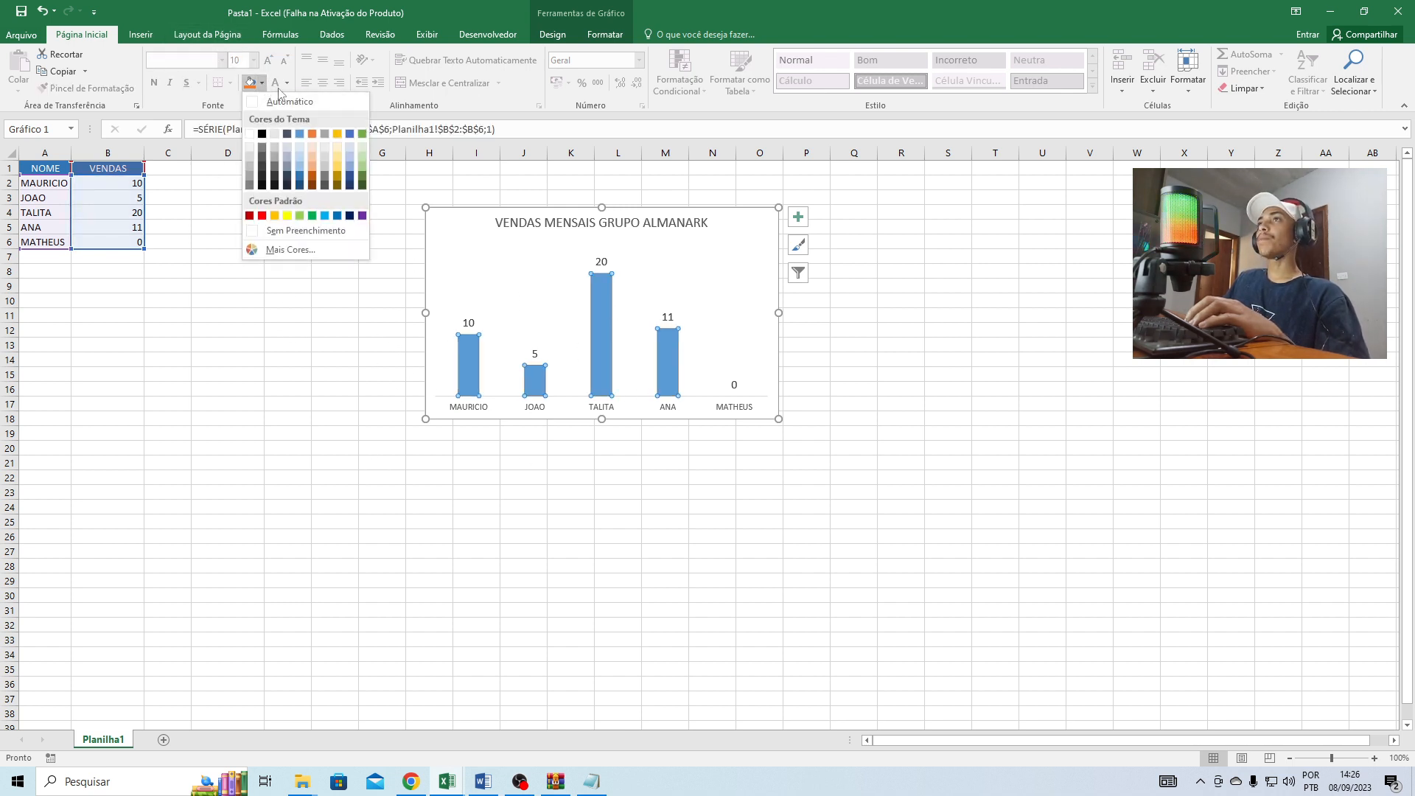
click(362, 179)
click(336, 226)
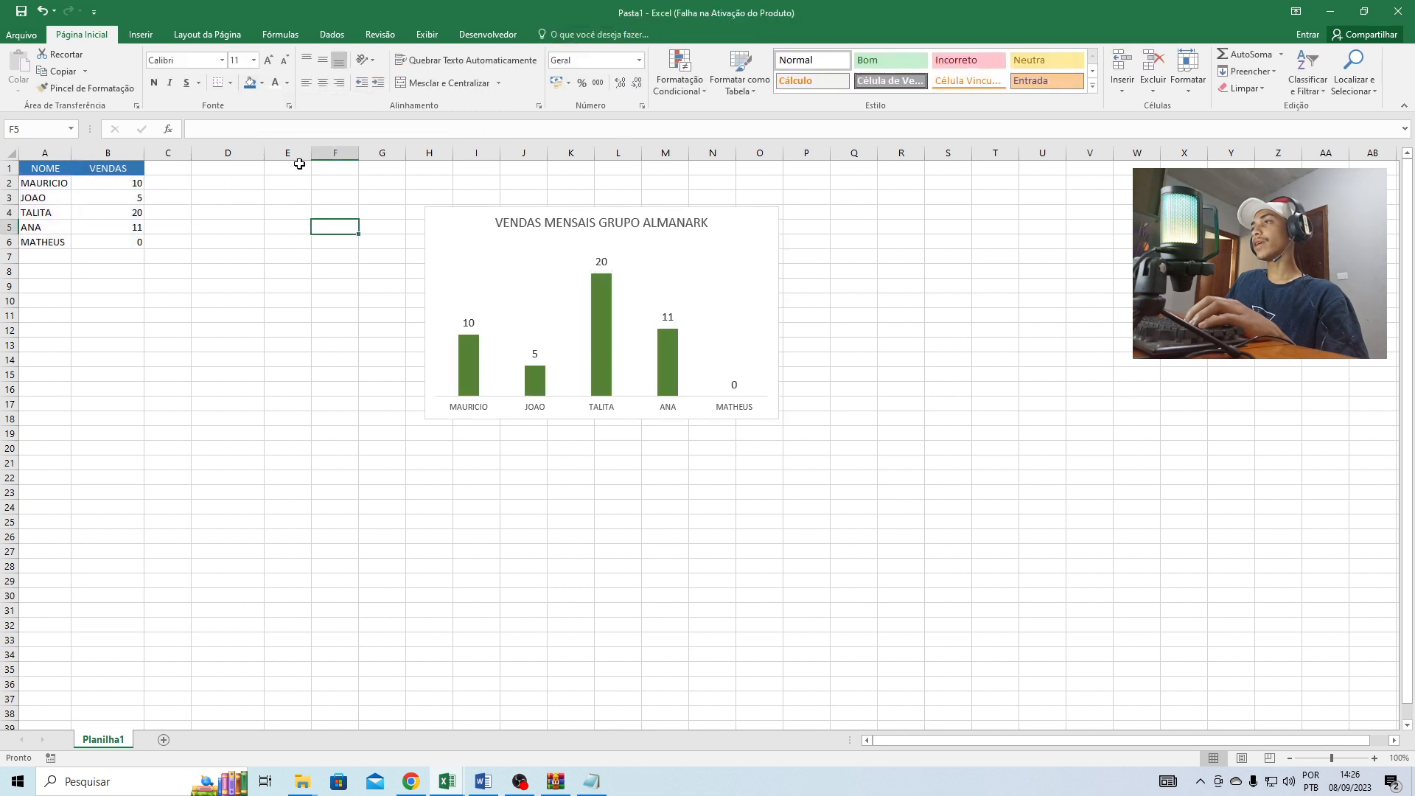
- Move the chart around the sheet and place it over about H5:P19
mouse_move(447, 212)
mouse_down()
mouse_move(470, 201)
mouse_move(443, 216)
mouse_up()
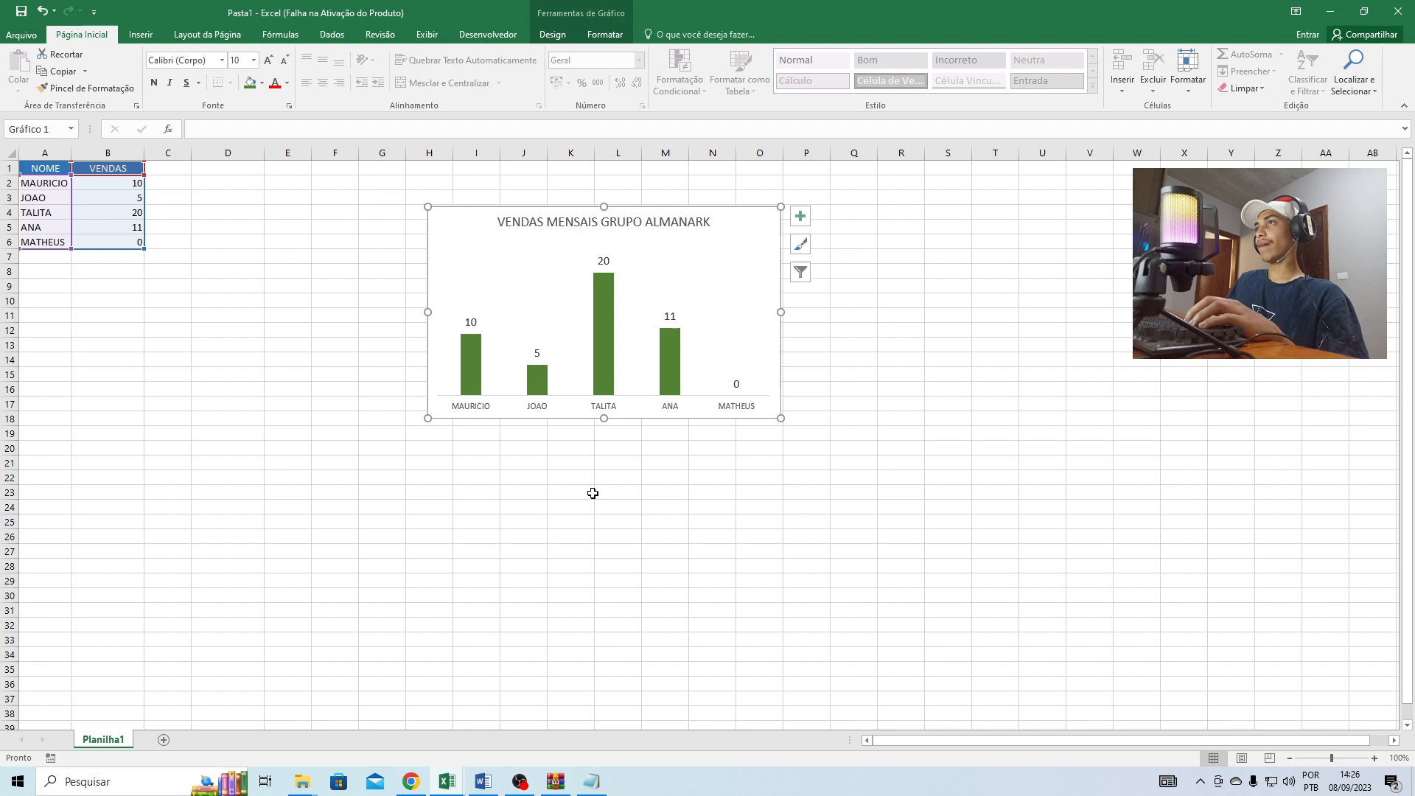
click(483, 463)
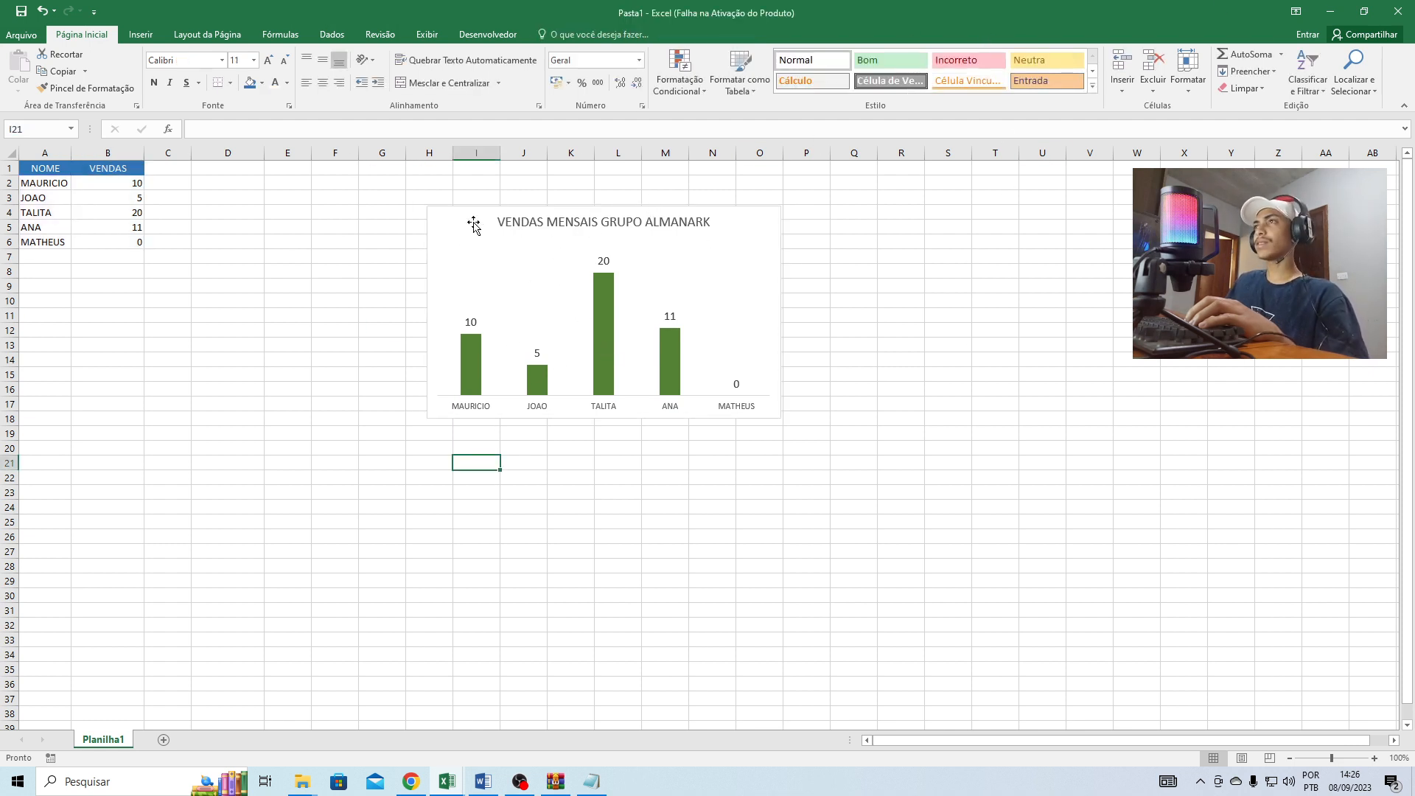
drag(471, 221, 636, 215)
click(334, 478)
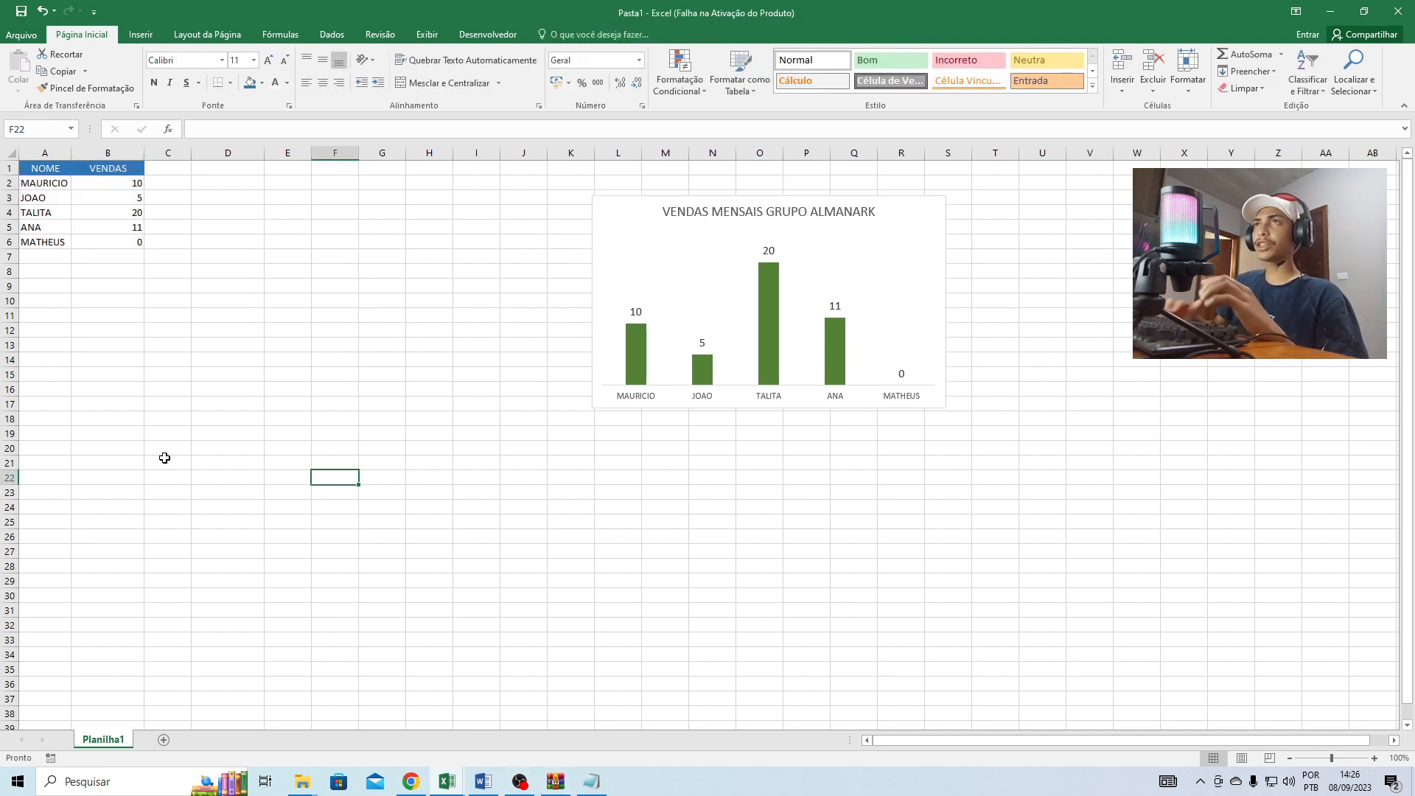
drag(606, 205, 471, 232)
click(132, 260)
click(191, 212)
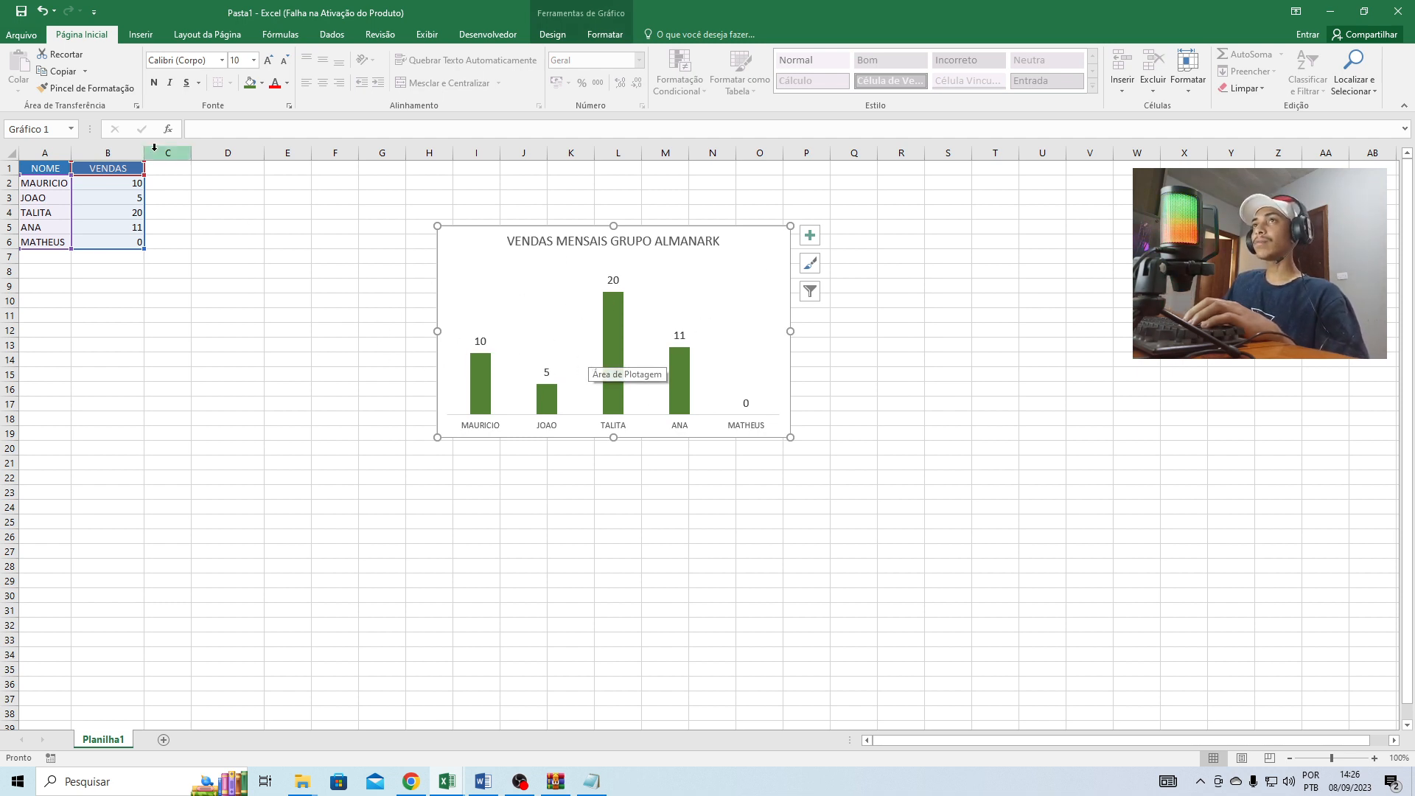
drag(221, 183, 223, 205)
- Extend the names in A2 and A3 to full names by adding surnames after the existing first names
click(65, 182)
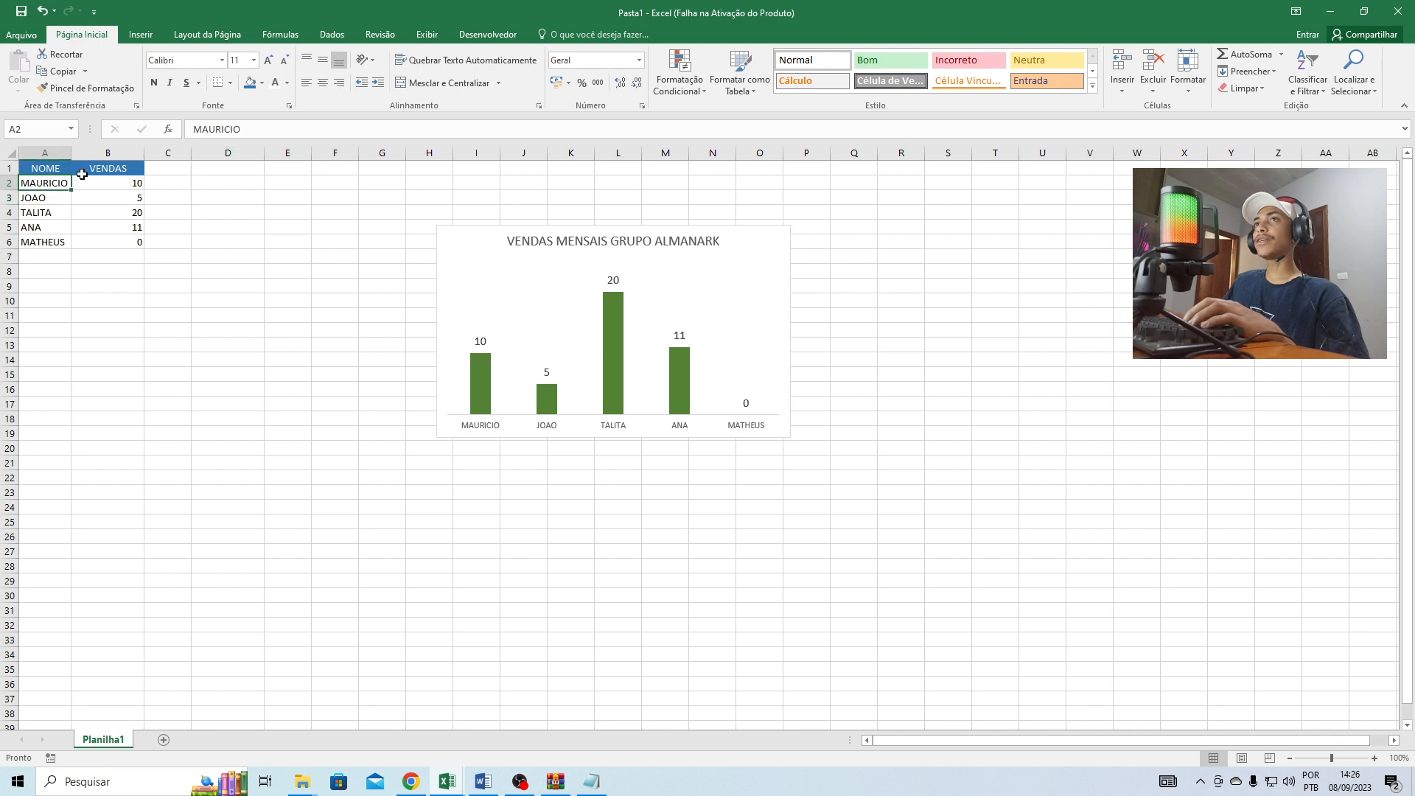
click(270, 129)
text(FIGUEIRE)
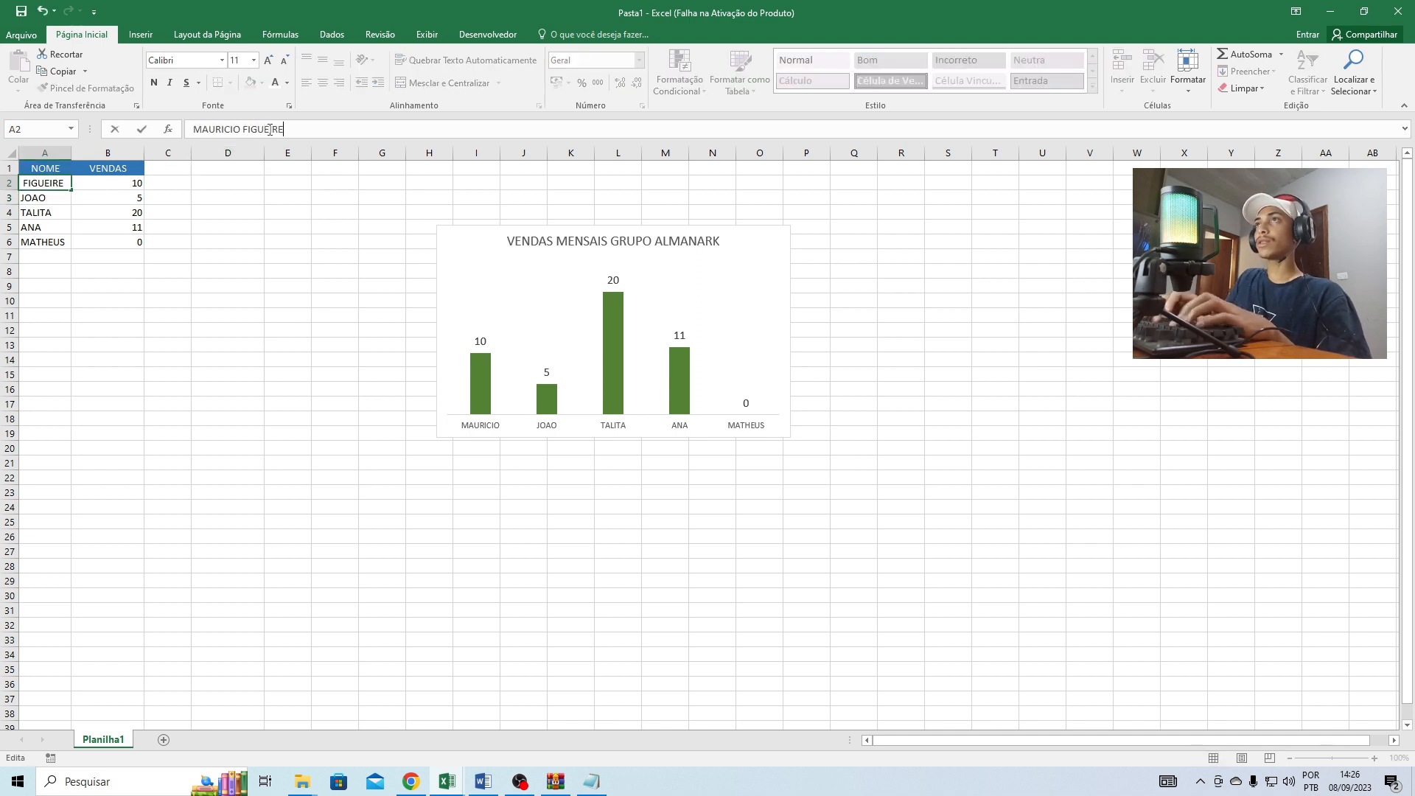
text(DO DE SOUZA)
key(Return)
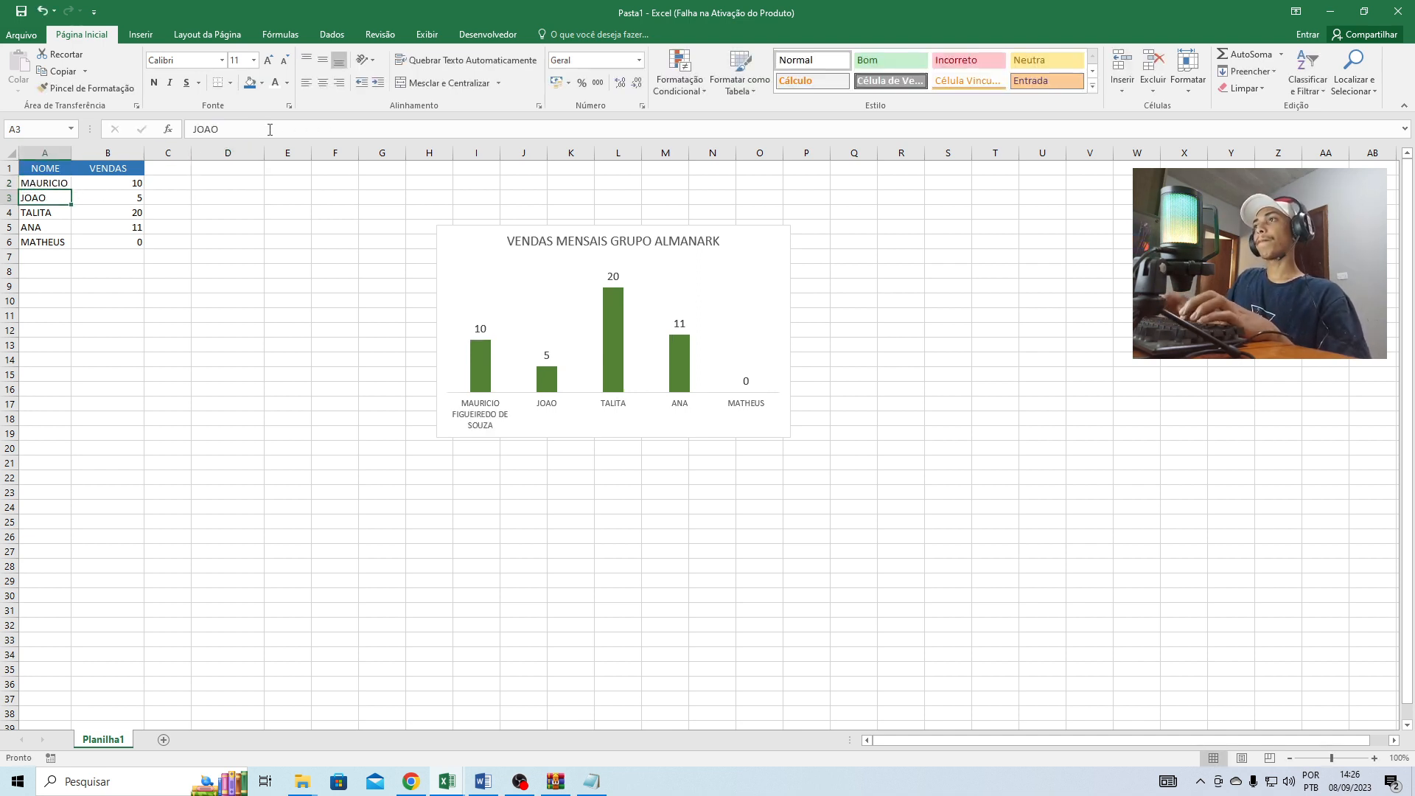
click(270, 129)
text(MARICEL S)
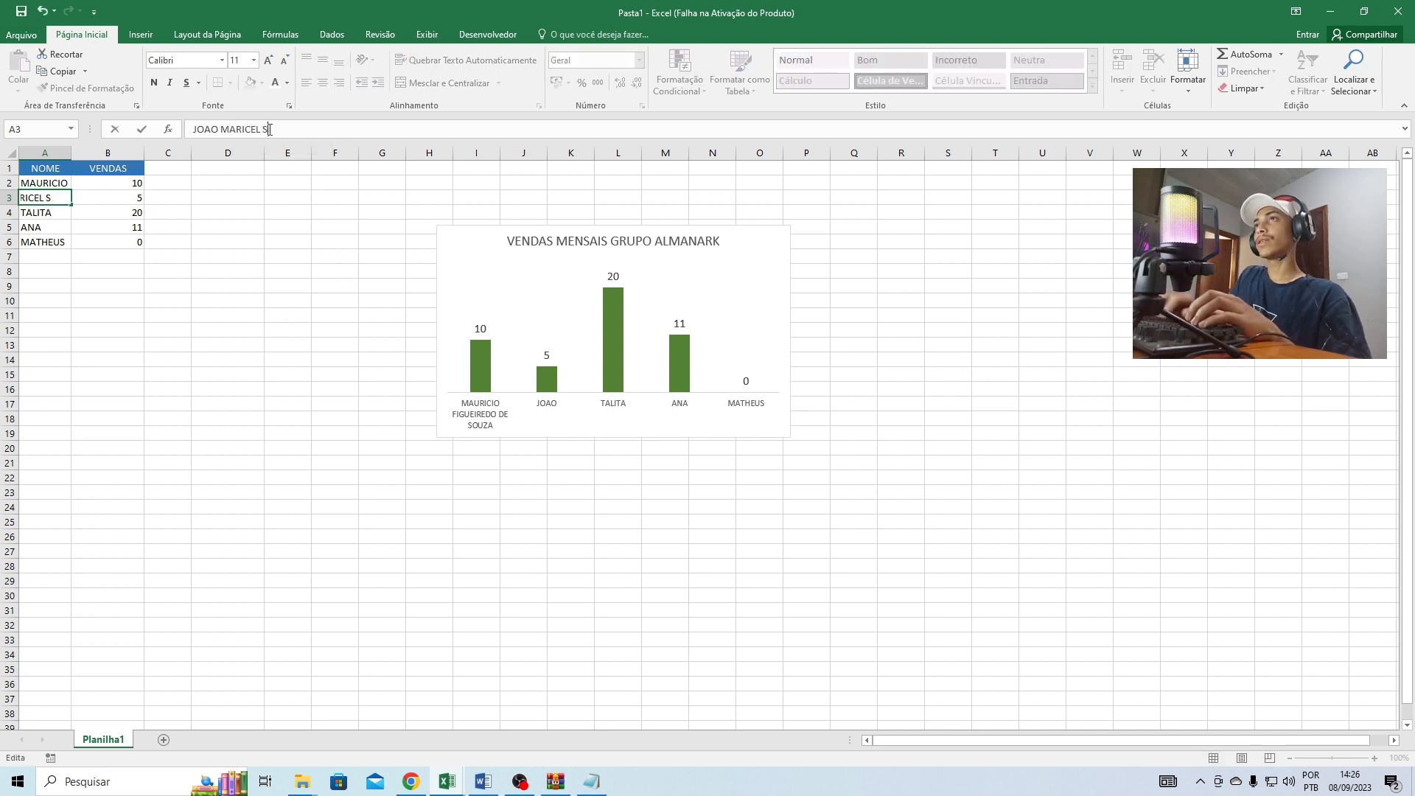
text(IMOES)
key(Return)
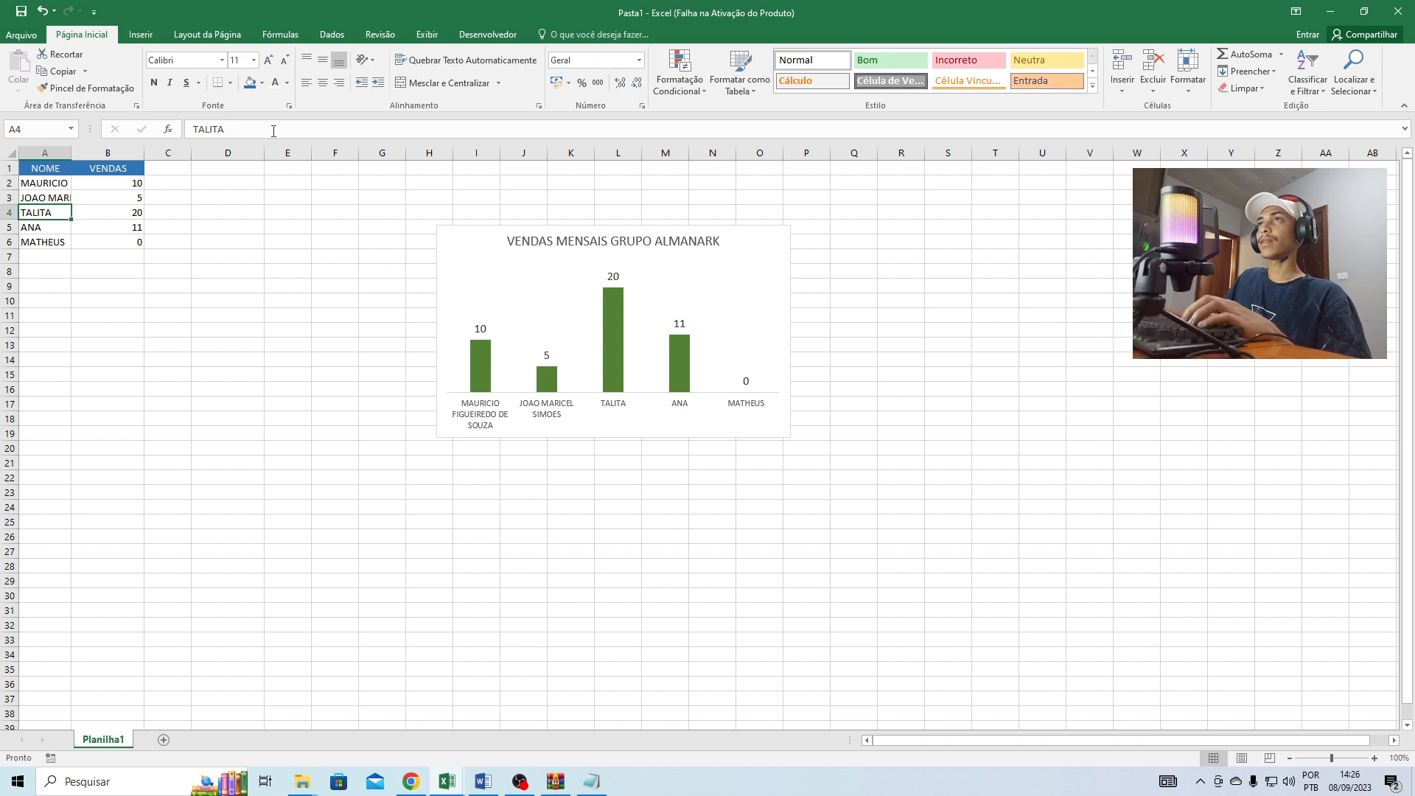
- Complete the names in A4, A5 and A6 with additional names and surnames to lengthen the chart's category labels
click(273, 130)
text(MARTINS)
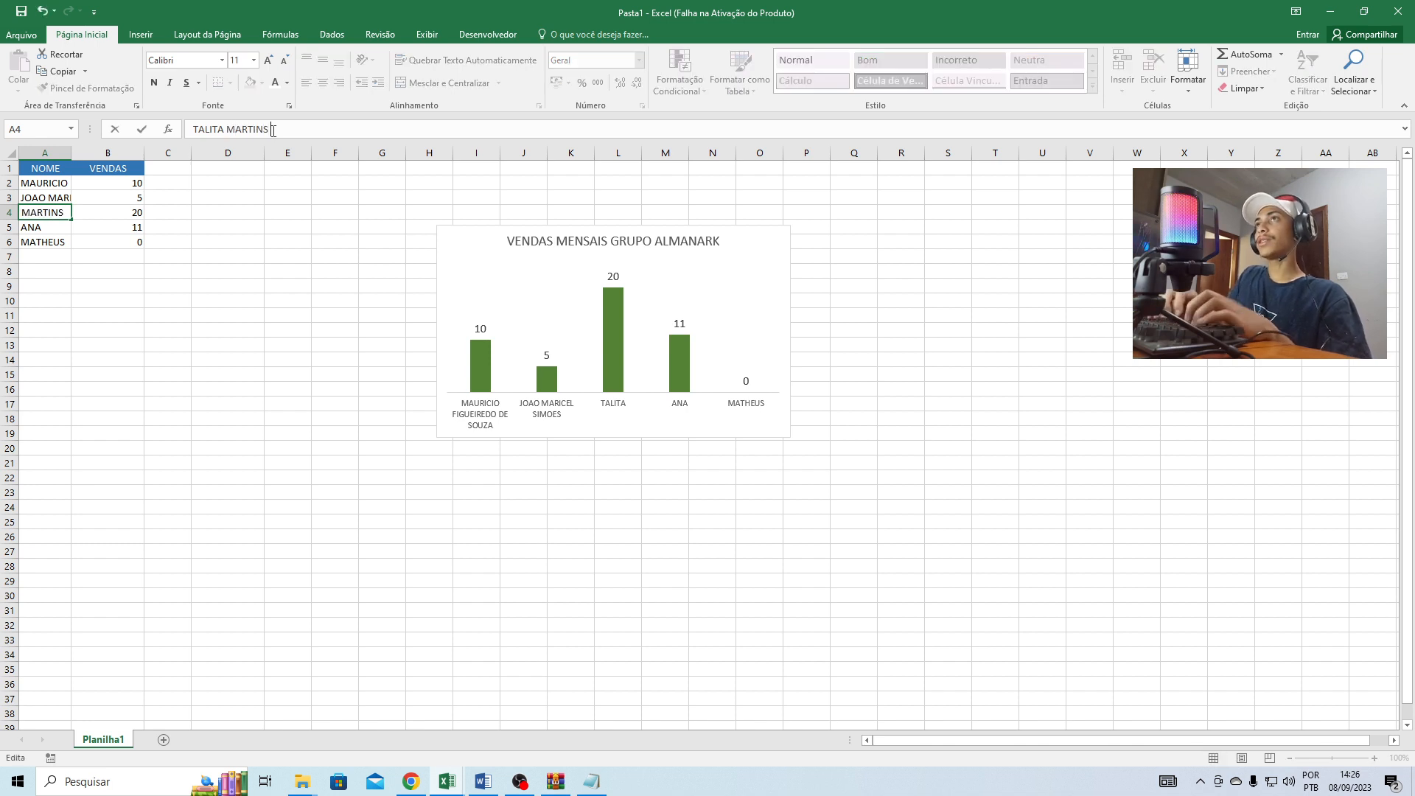
text( CAMILA ROCHA)
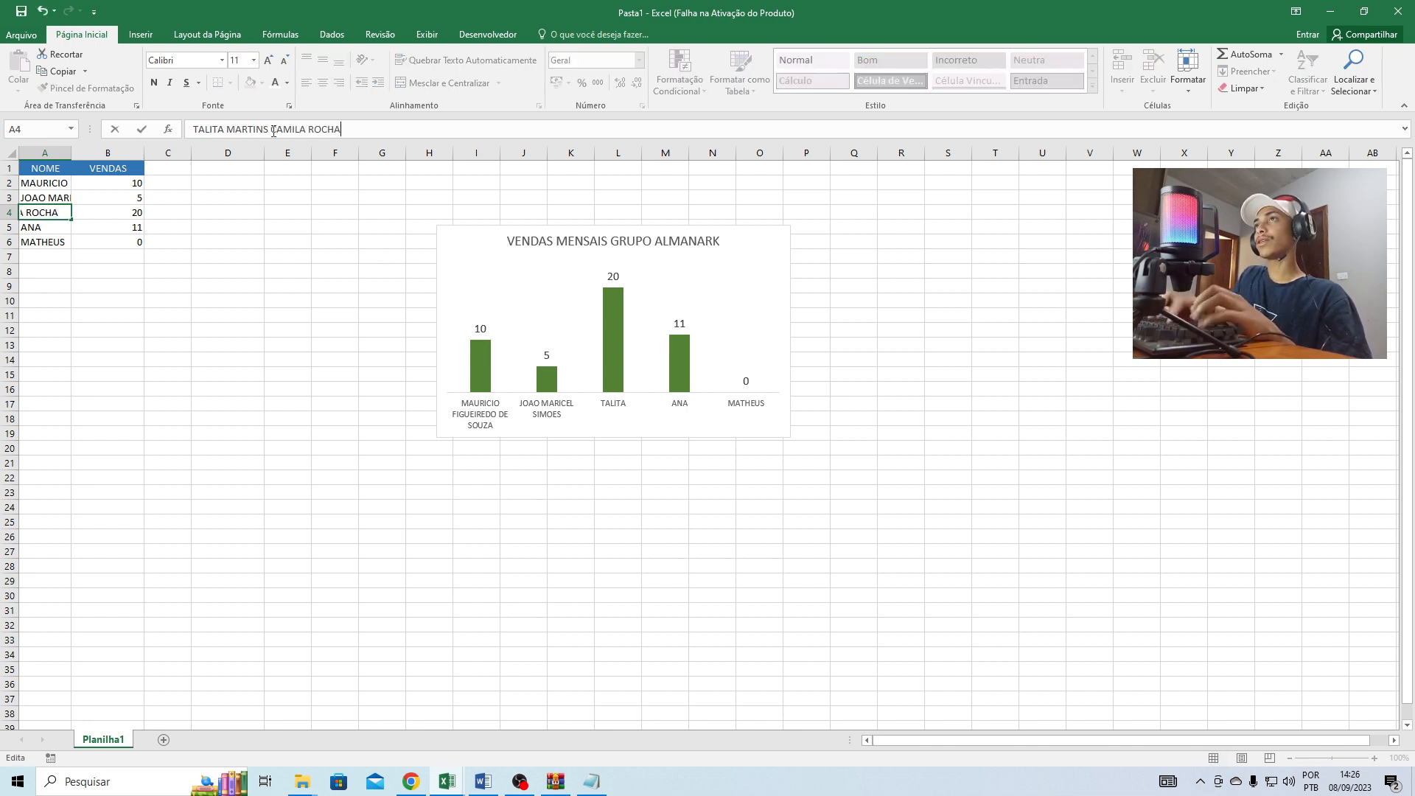
key(Return)
click(273, 130)
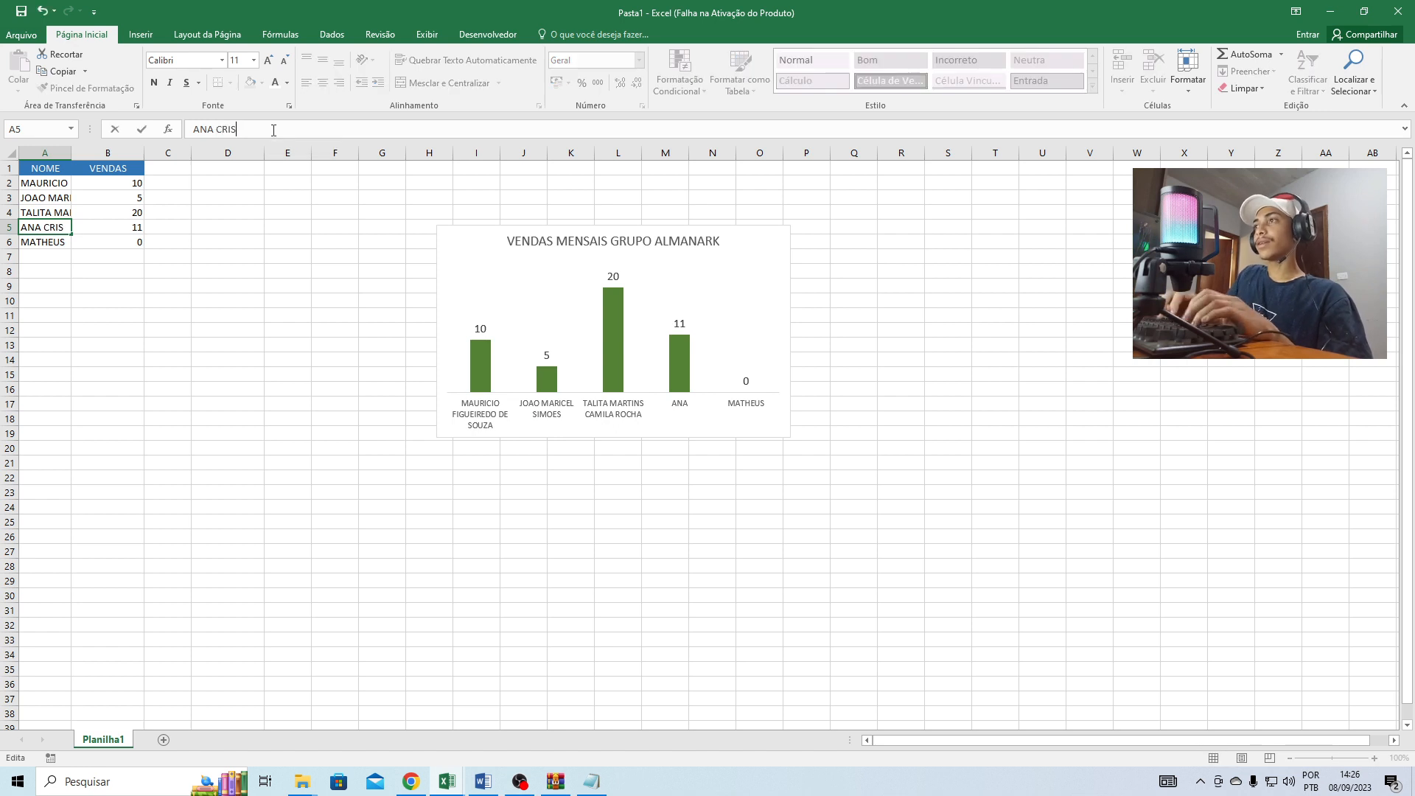
text(CRISTINHA ADVE)
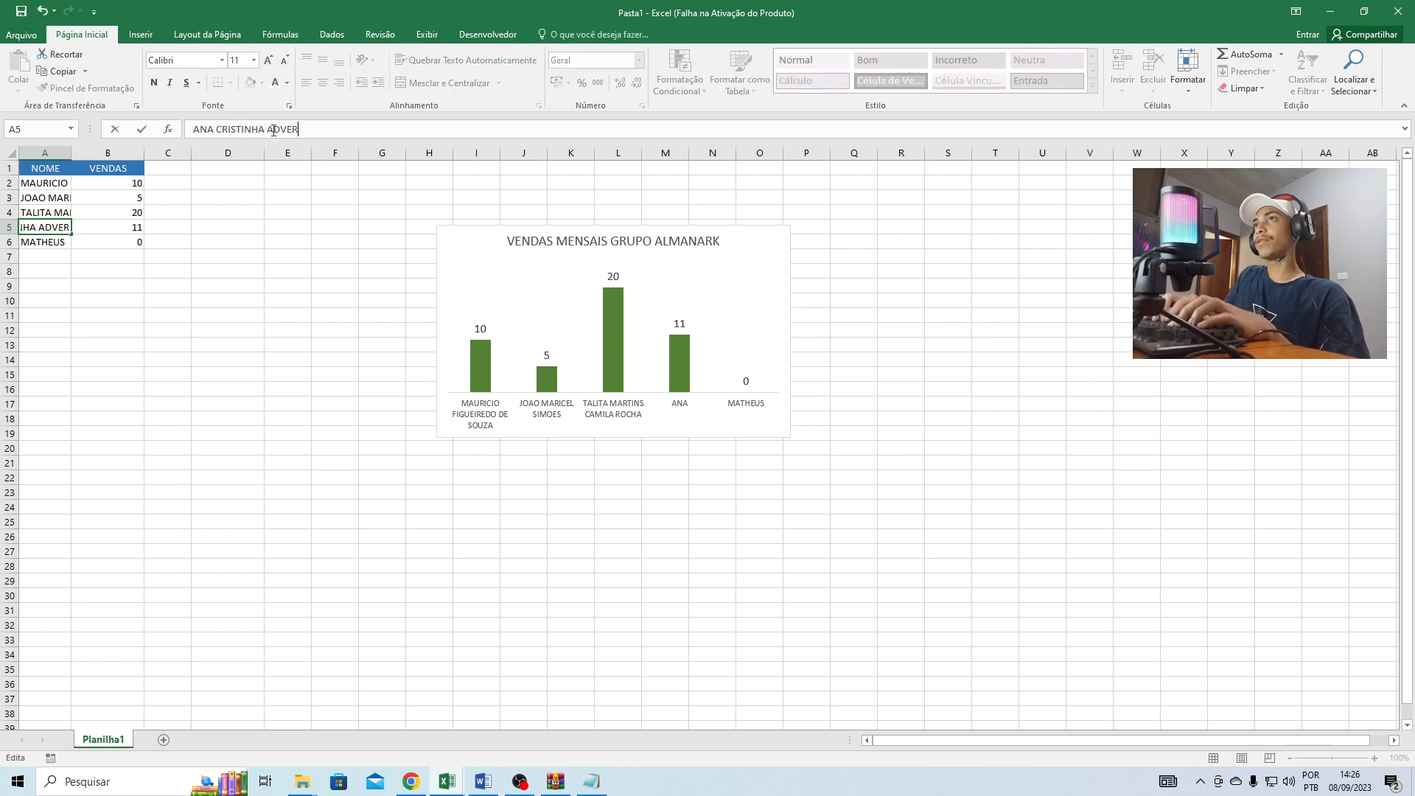
text(NTURE)
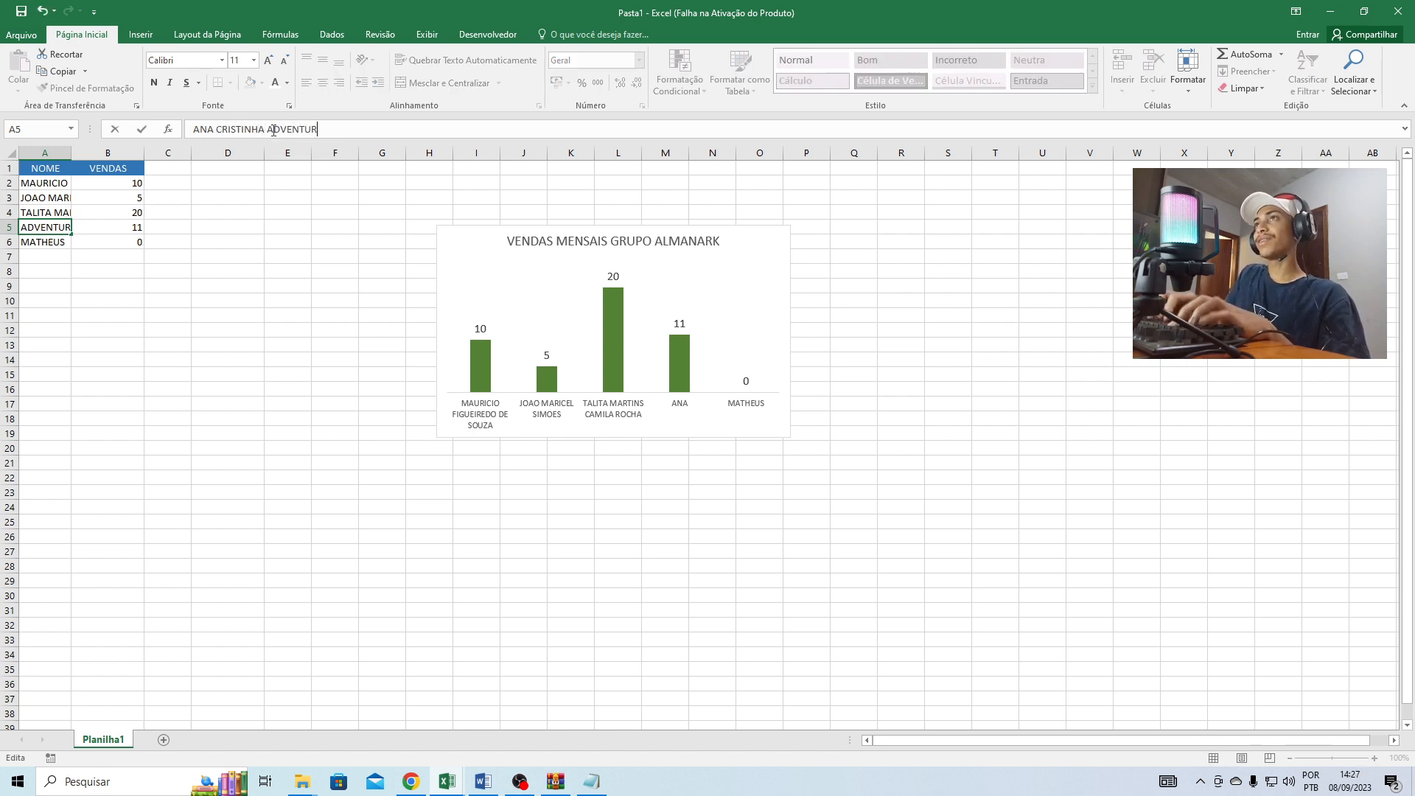
key(Return)
click(273, 129)
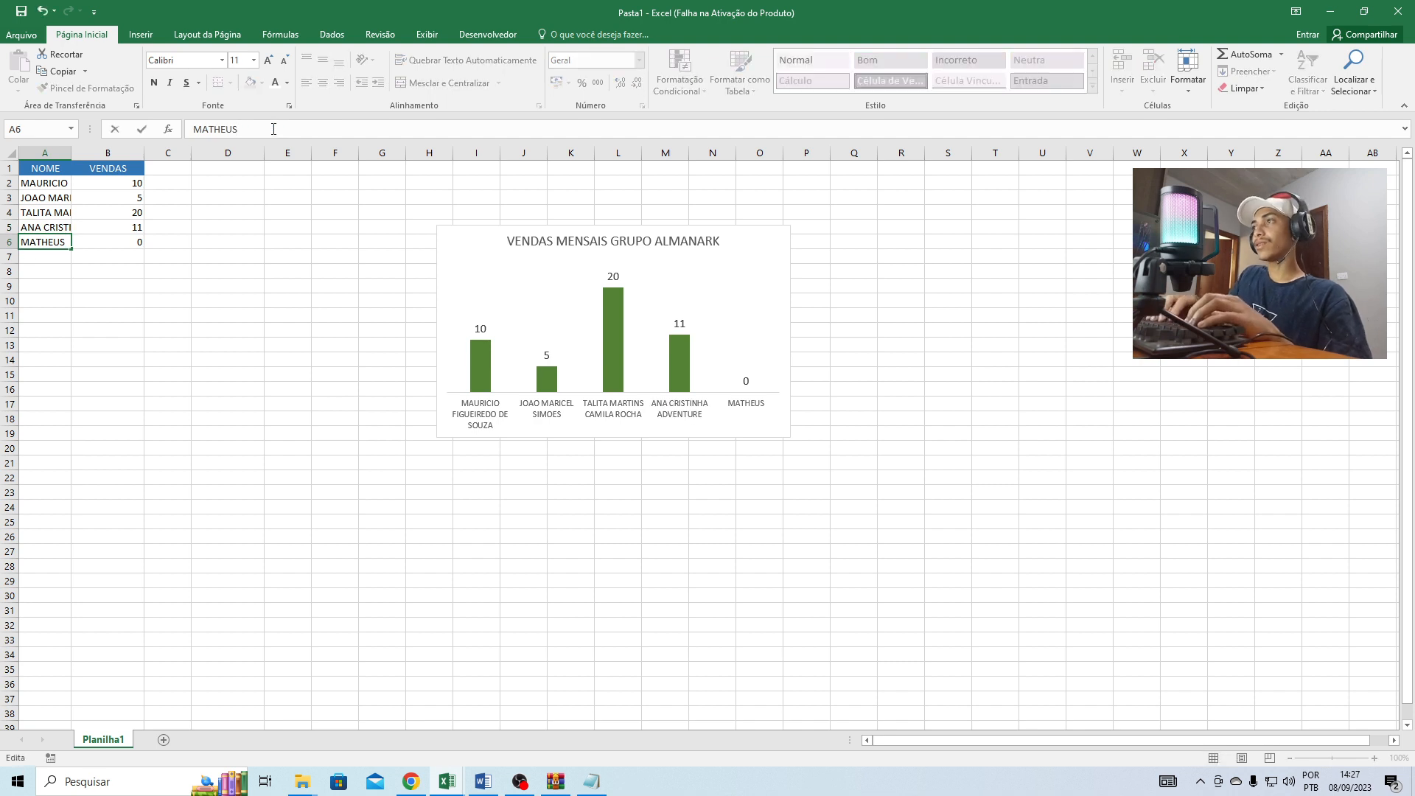
text(NASCIMENTO GONCALVES TE)
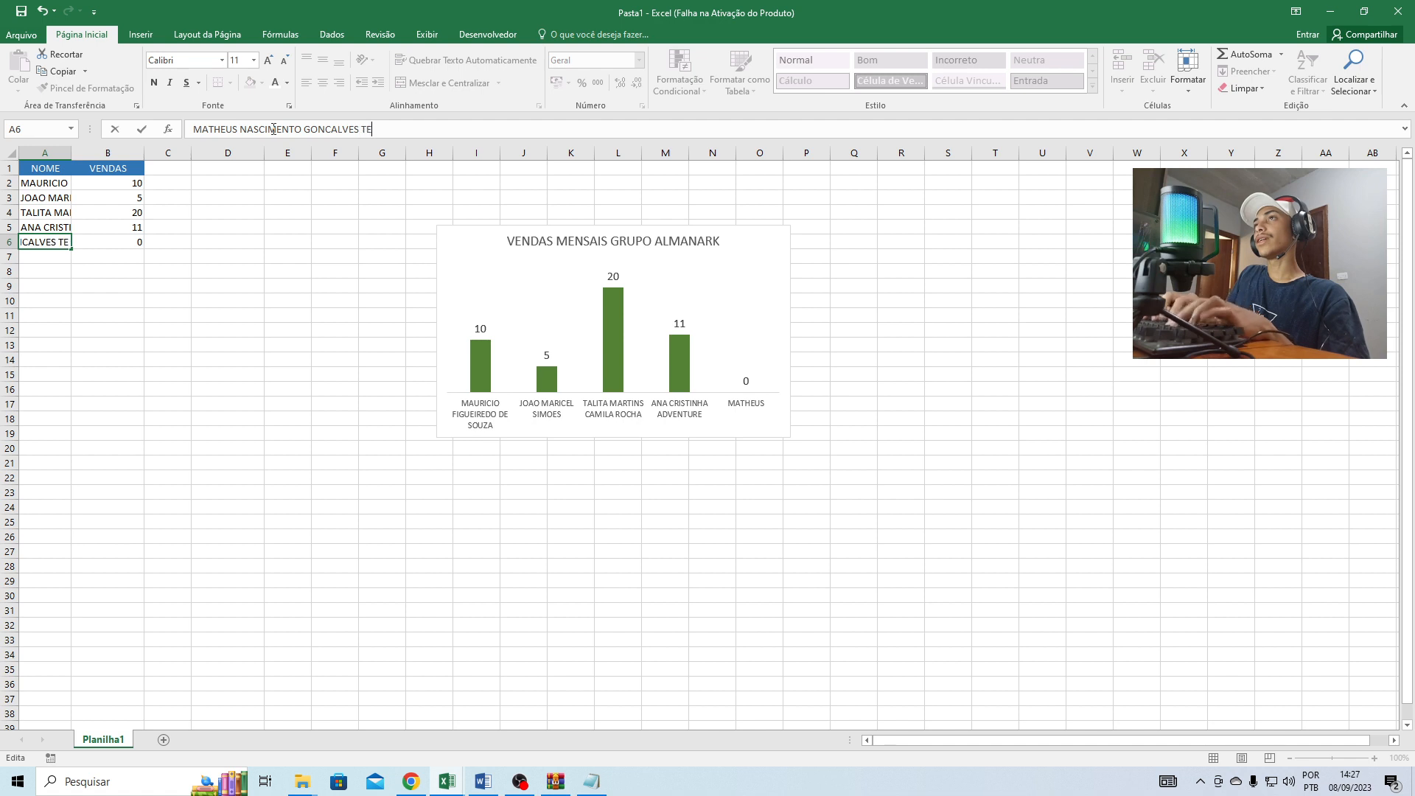
text(IXEIRA)
key(Return)
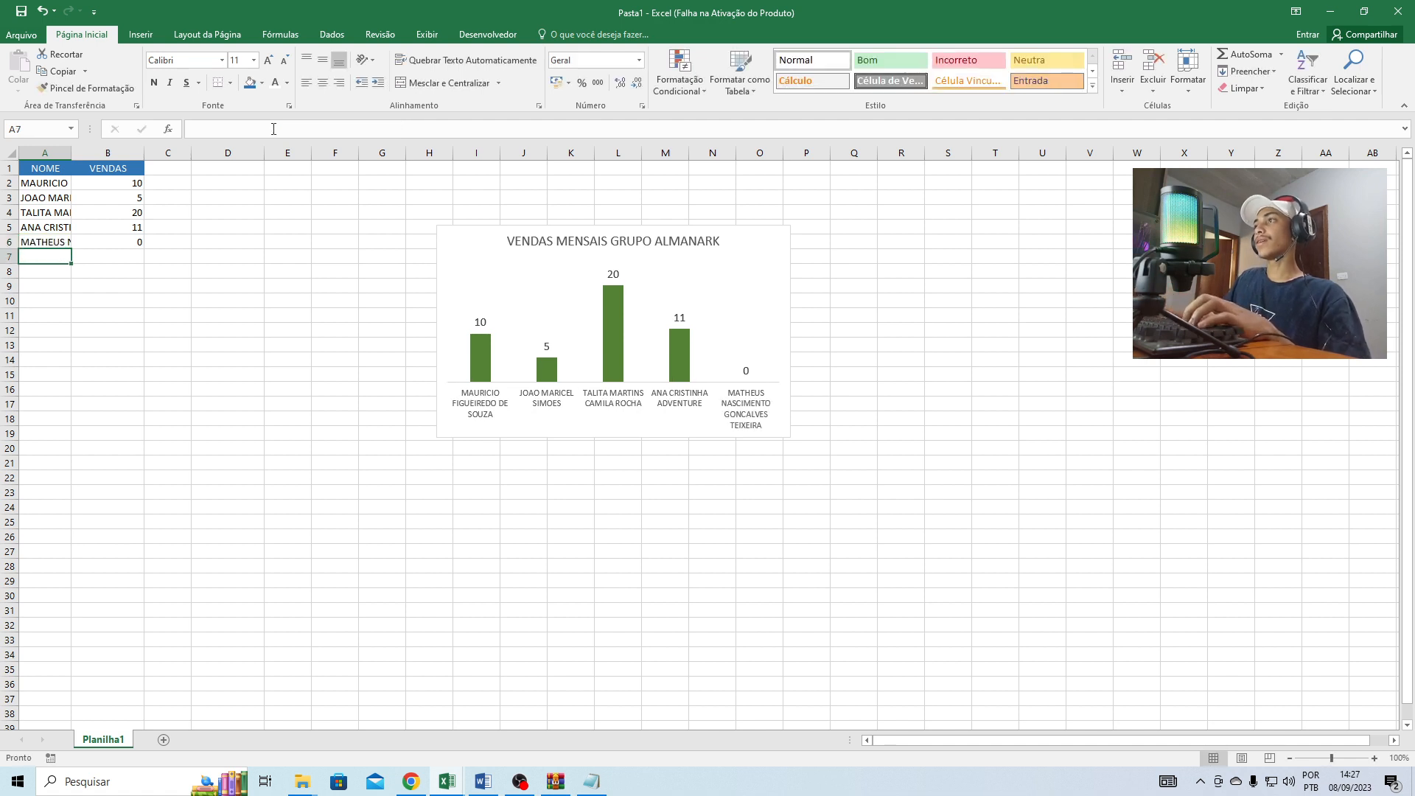
- Move the chart closer to the table, over about F5:M19
drag(773, 245, 656, 258)
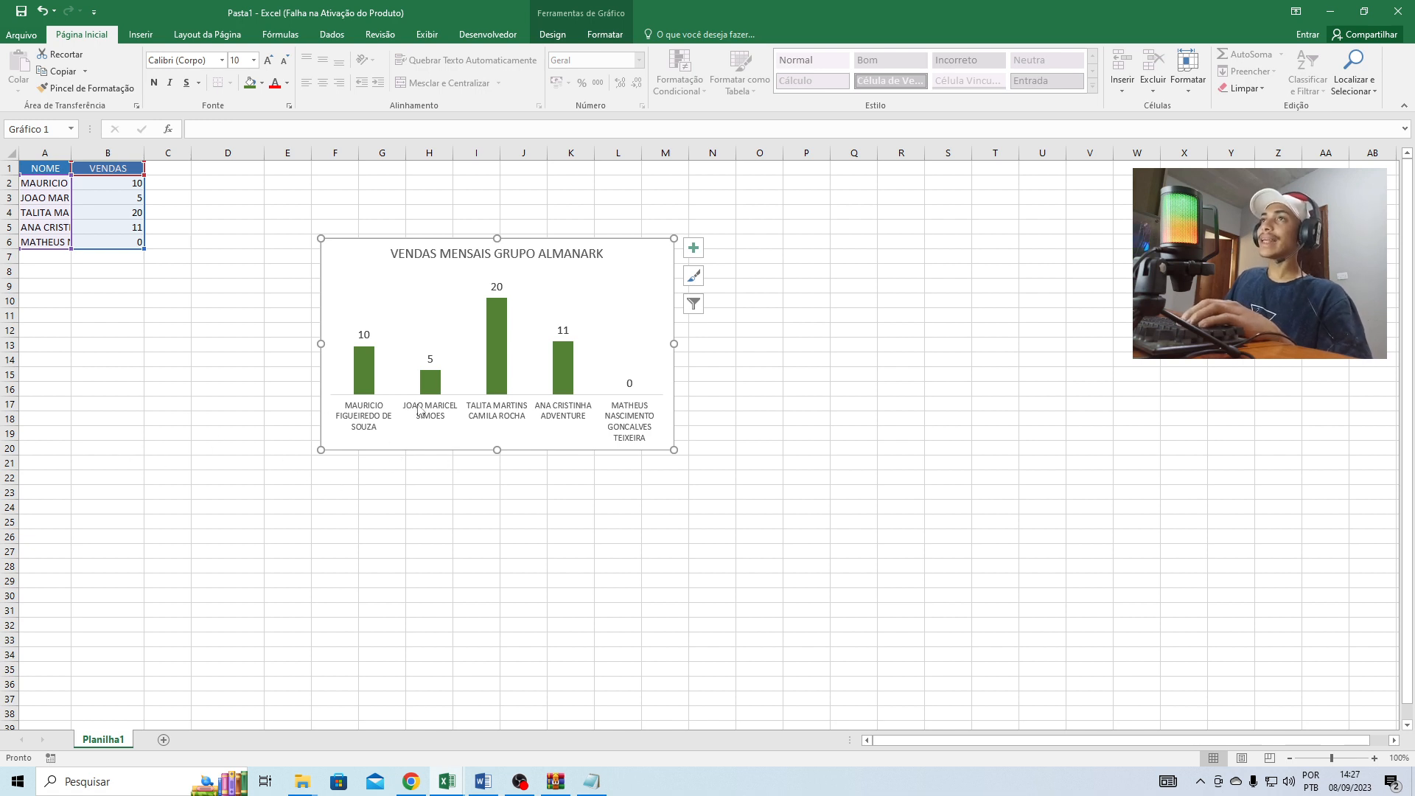
mouse_move(362, 393)
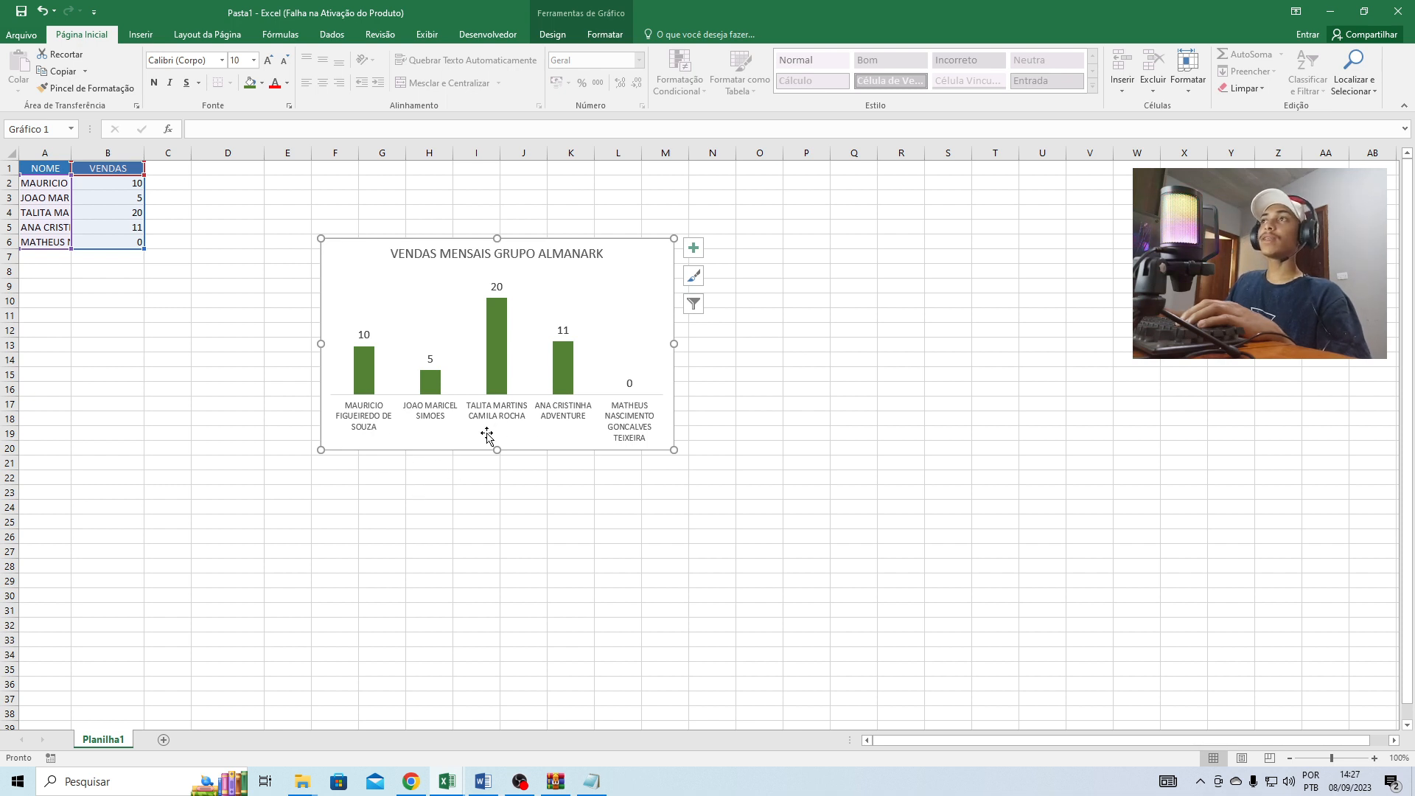
mouse_move(619, 243)
mouse_down()
mouse_move(664, 224)
mouse_move(618, 232)
mouse_up()
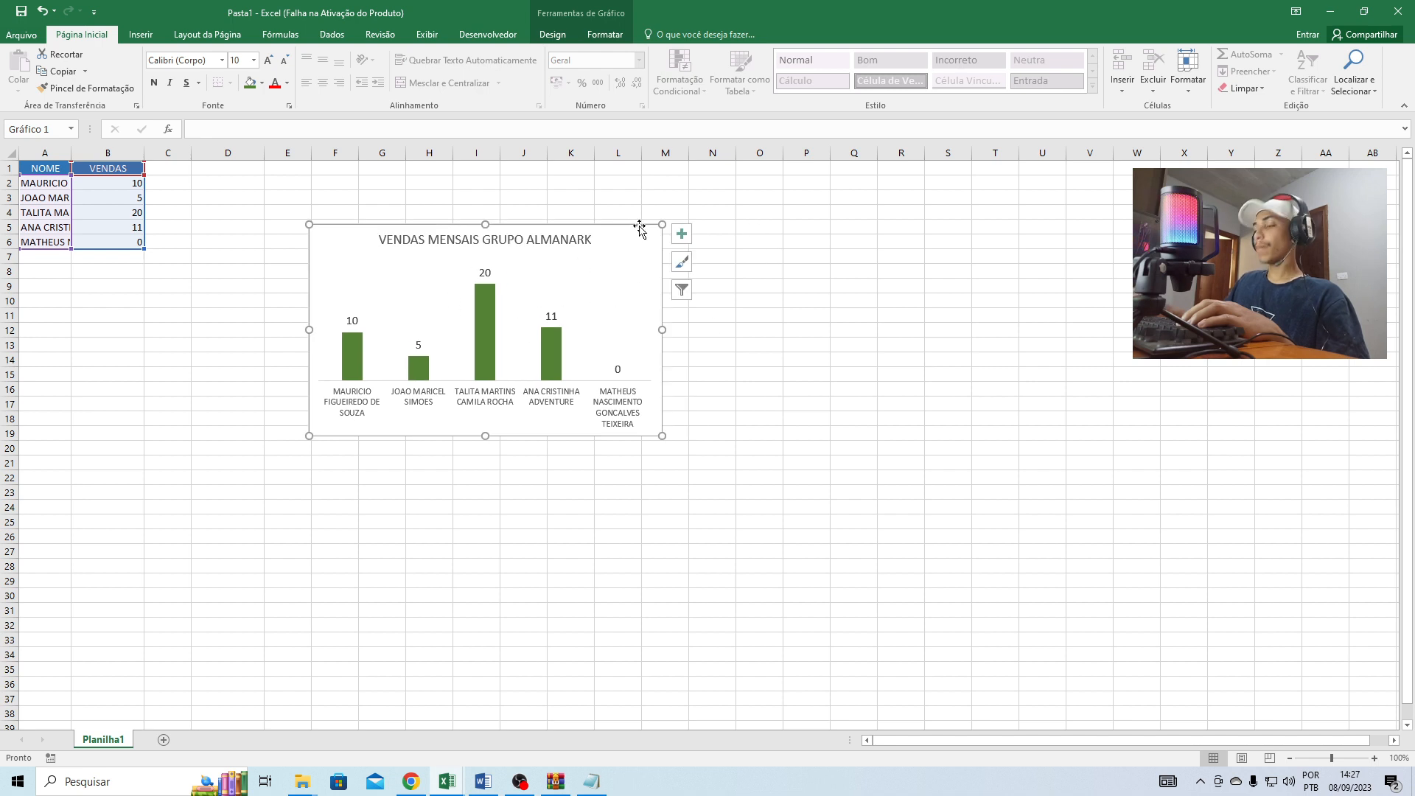
- Delete the column chart and select the table range A1:B6
key(Delete)
drag(42, 166, 119, 247)
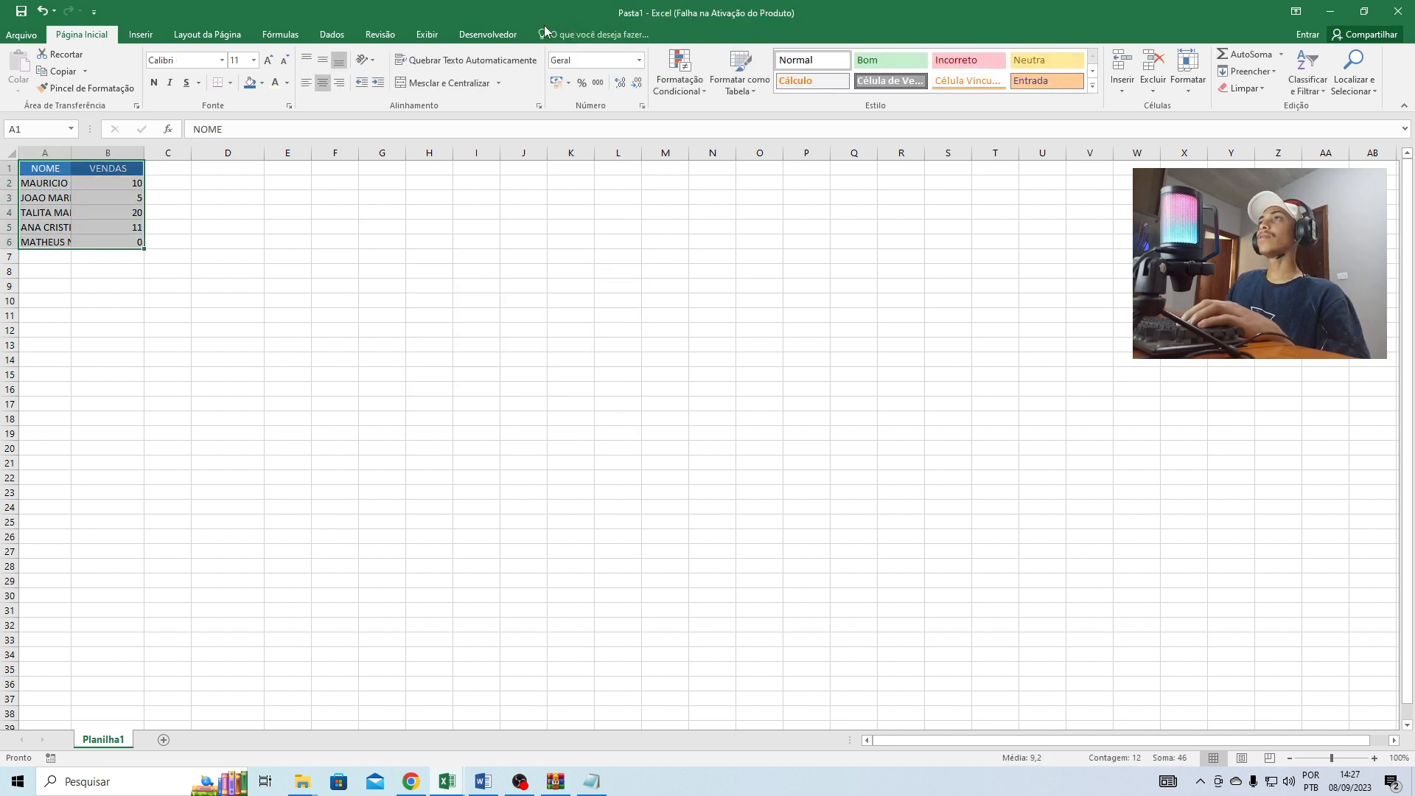
- Autofit column A to the full names and insert the recommended clustered bar chart (Barras Agrupadas) from the table
double_click(72, 151)
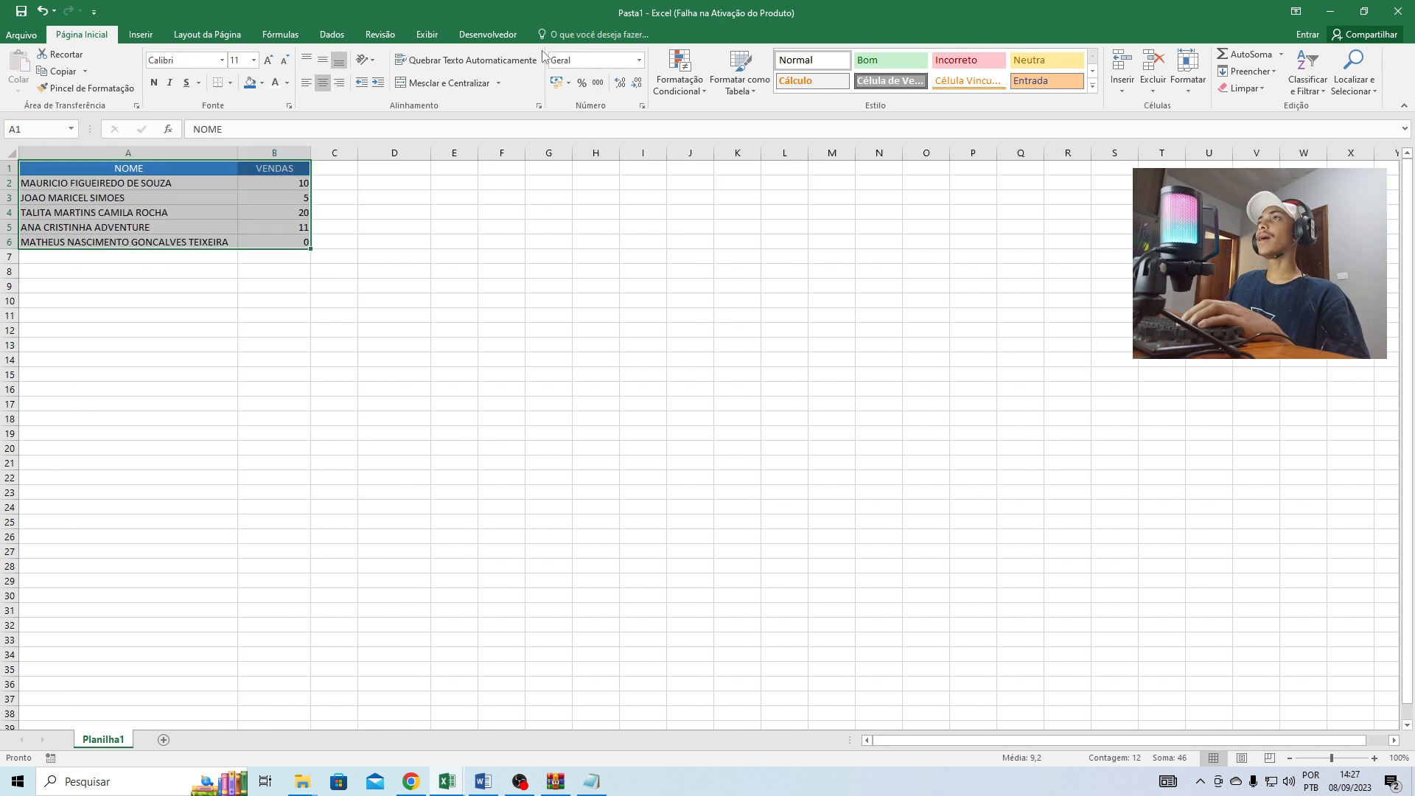
click(160, 36)
click(615, 72)
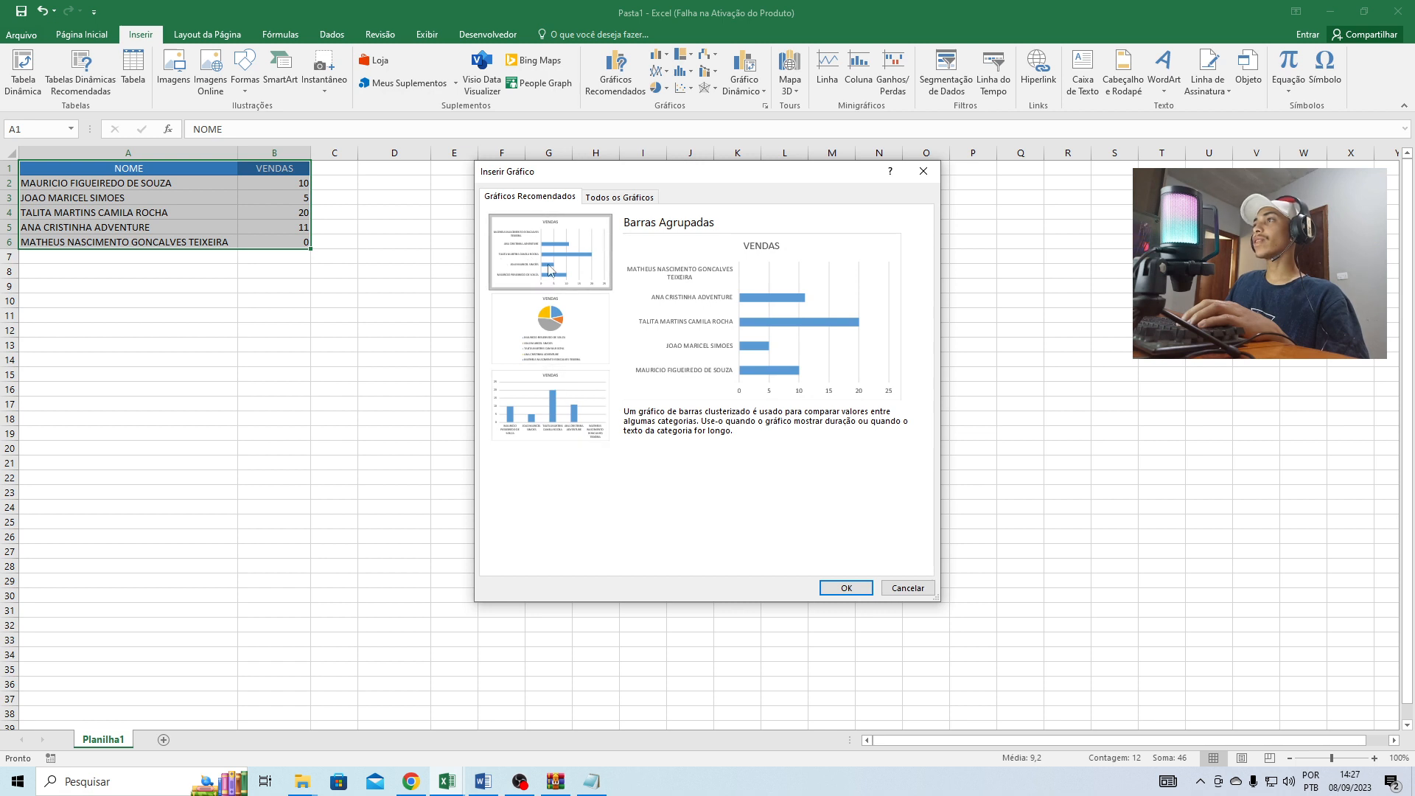
click(848, 587)
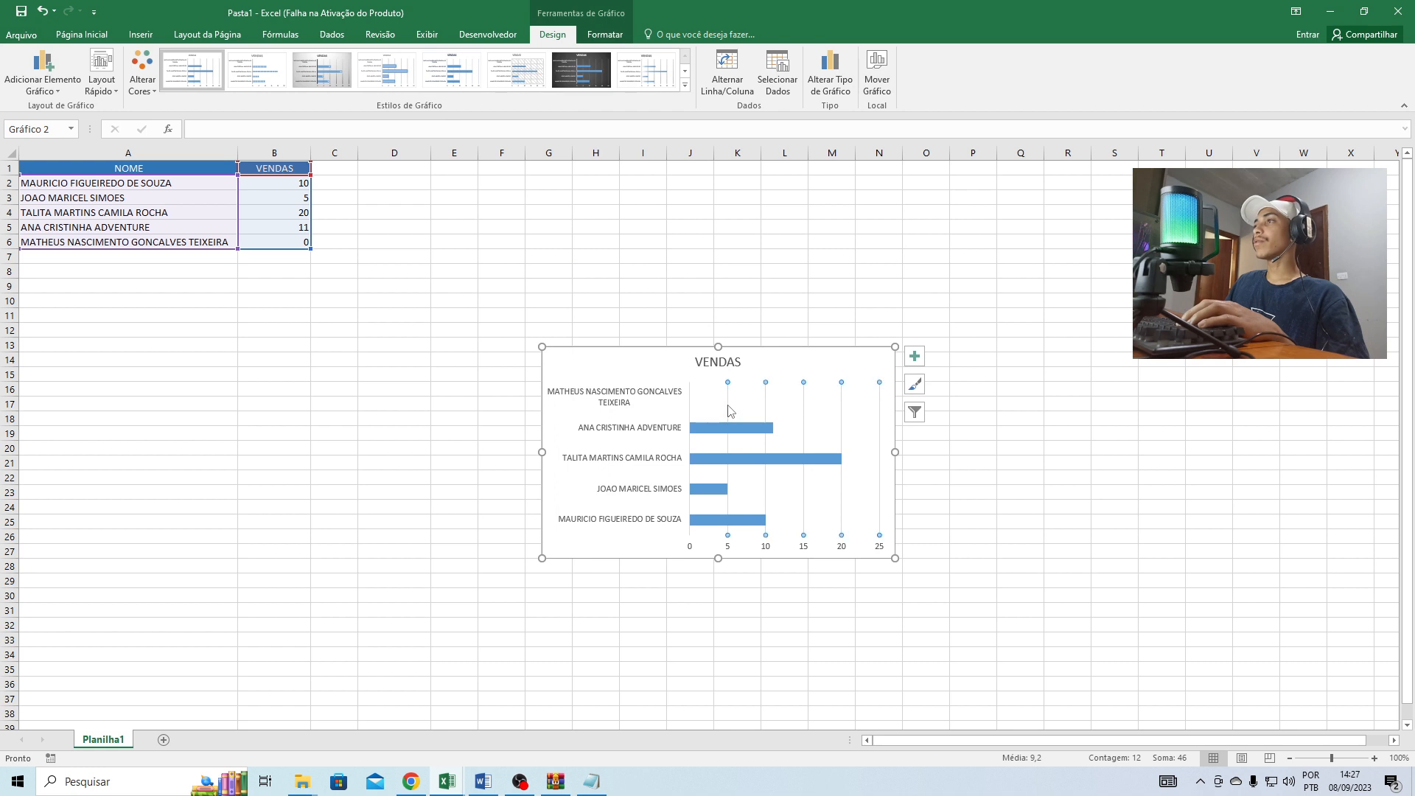
- Remove the vertical gridlines and the horizontal value axis from the bar chart
key(Delete)
click(765, 547)
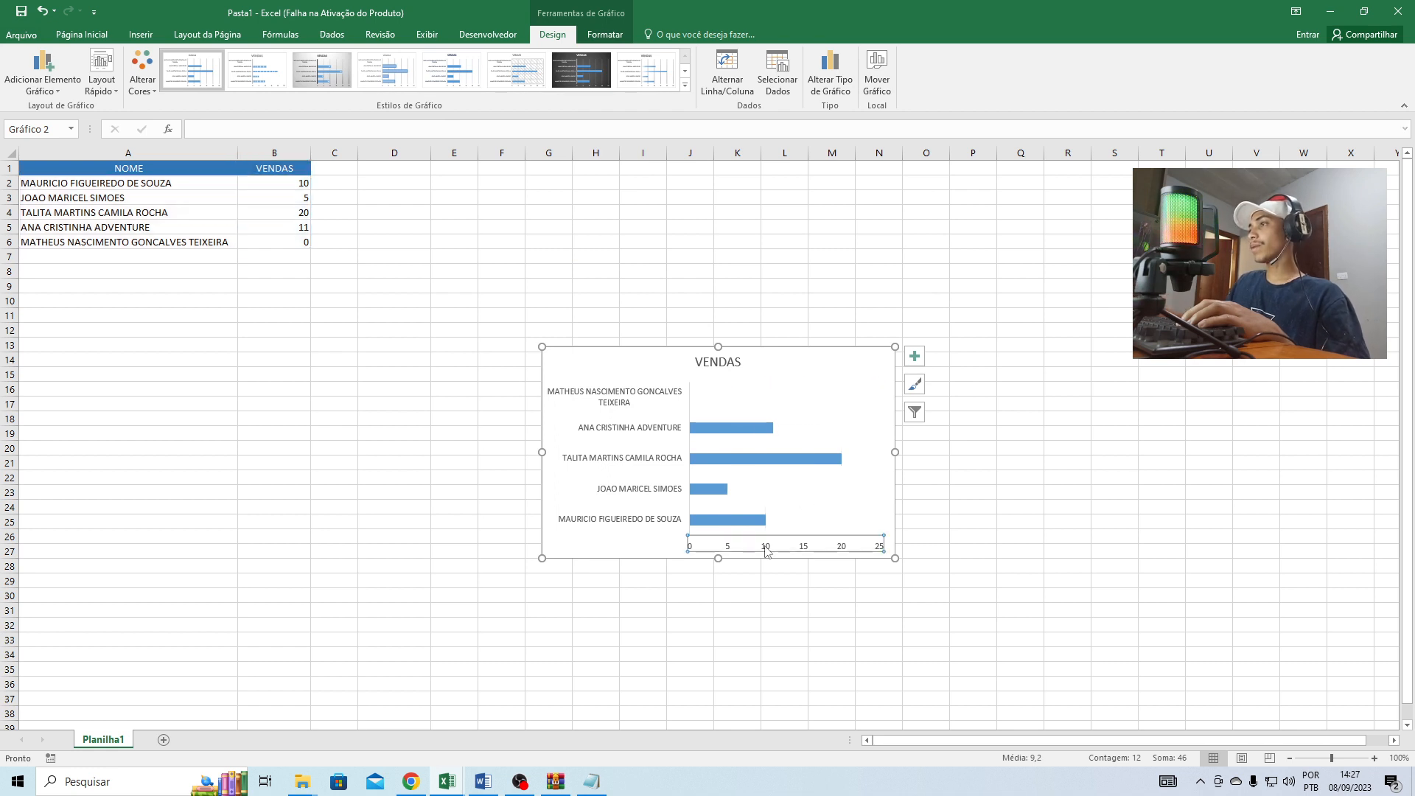
key(Delete)
- Add data labels to the bars and enlarge the label text to 12 pt
right_click(804, 470)
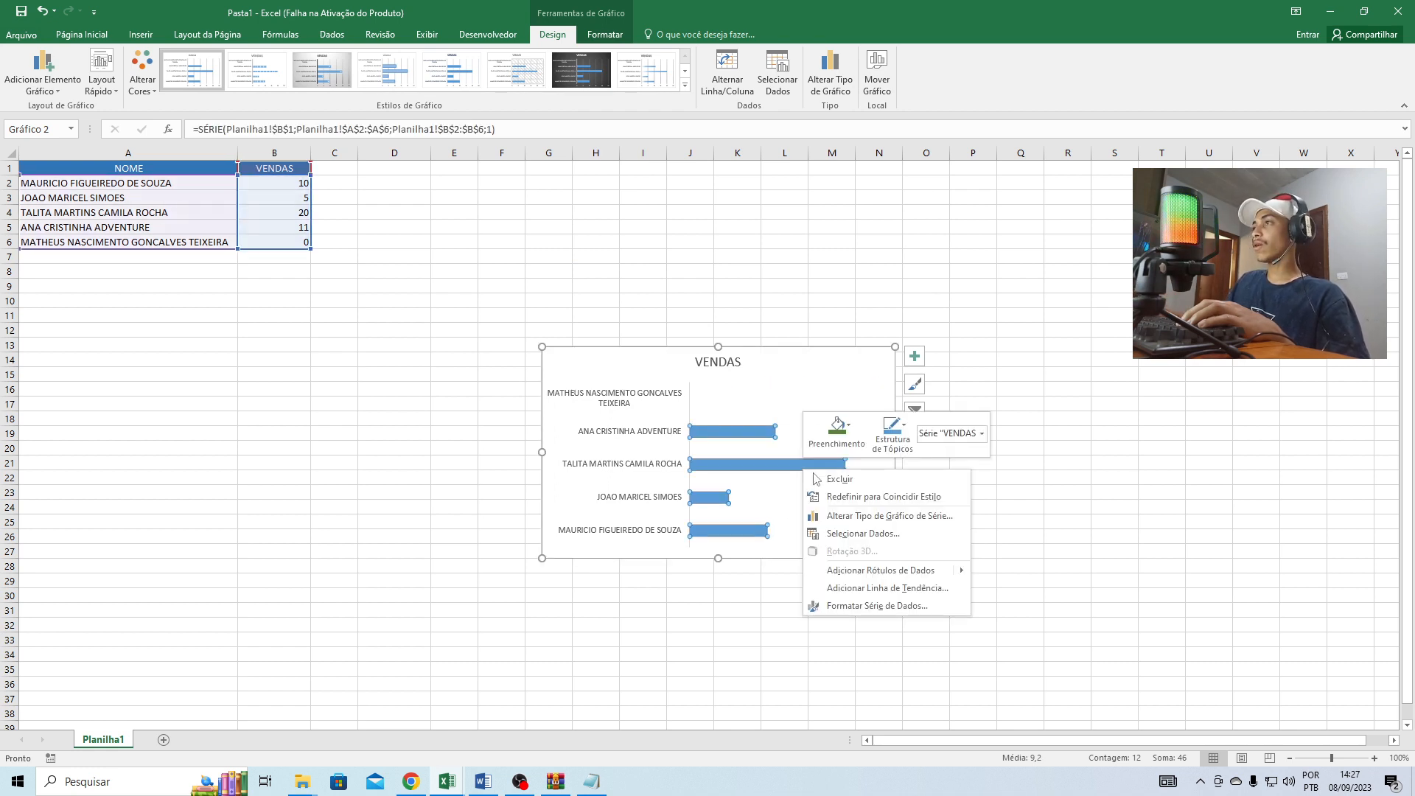
click(863, 567)
click(855, 464)
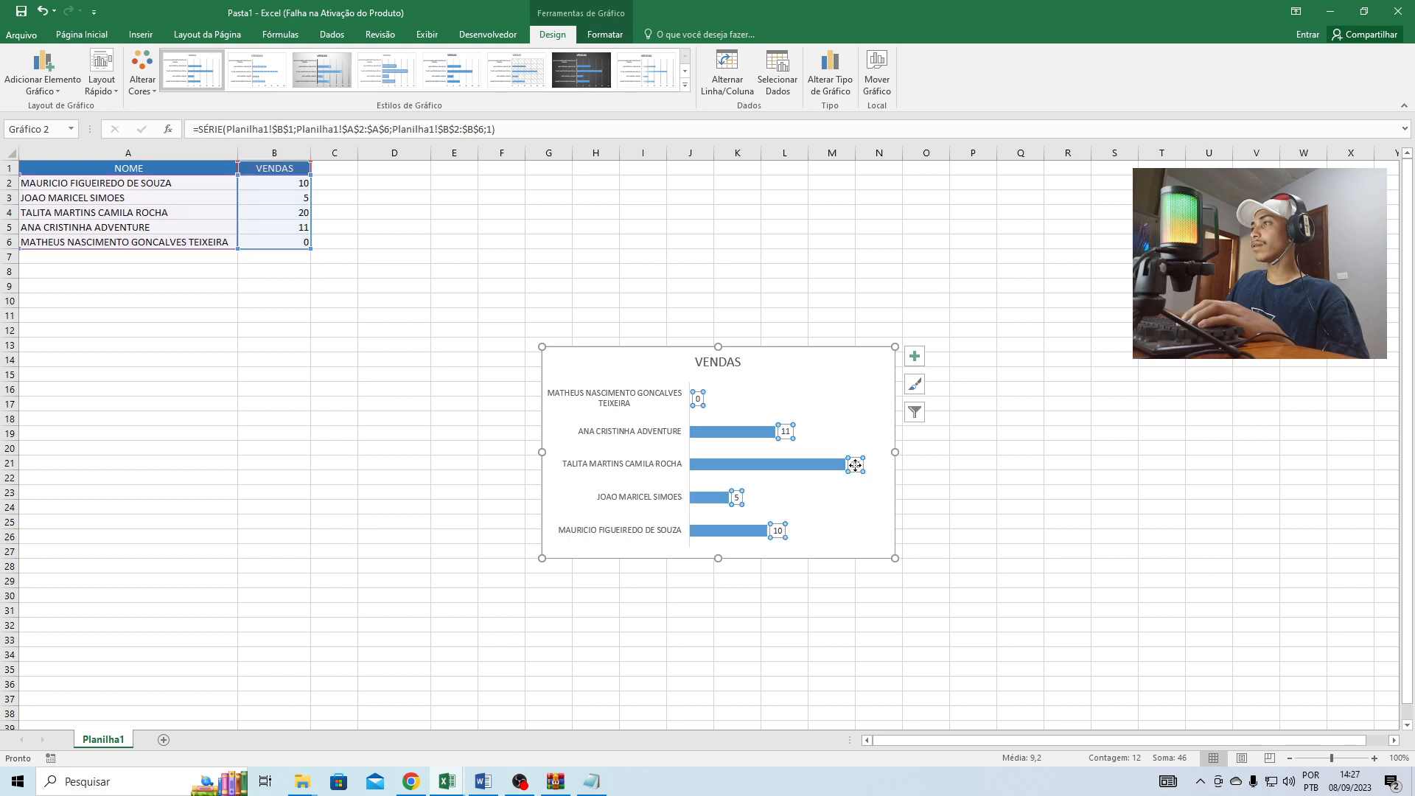
click(82, 35)
click(266, 62)
click(266, 62)
click(267, 62)
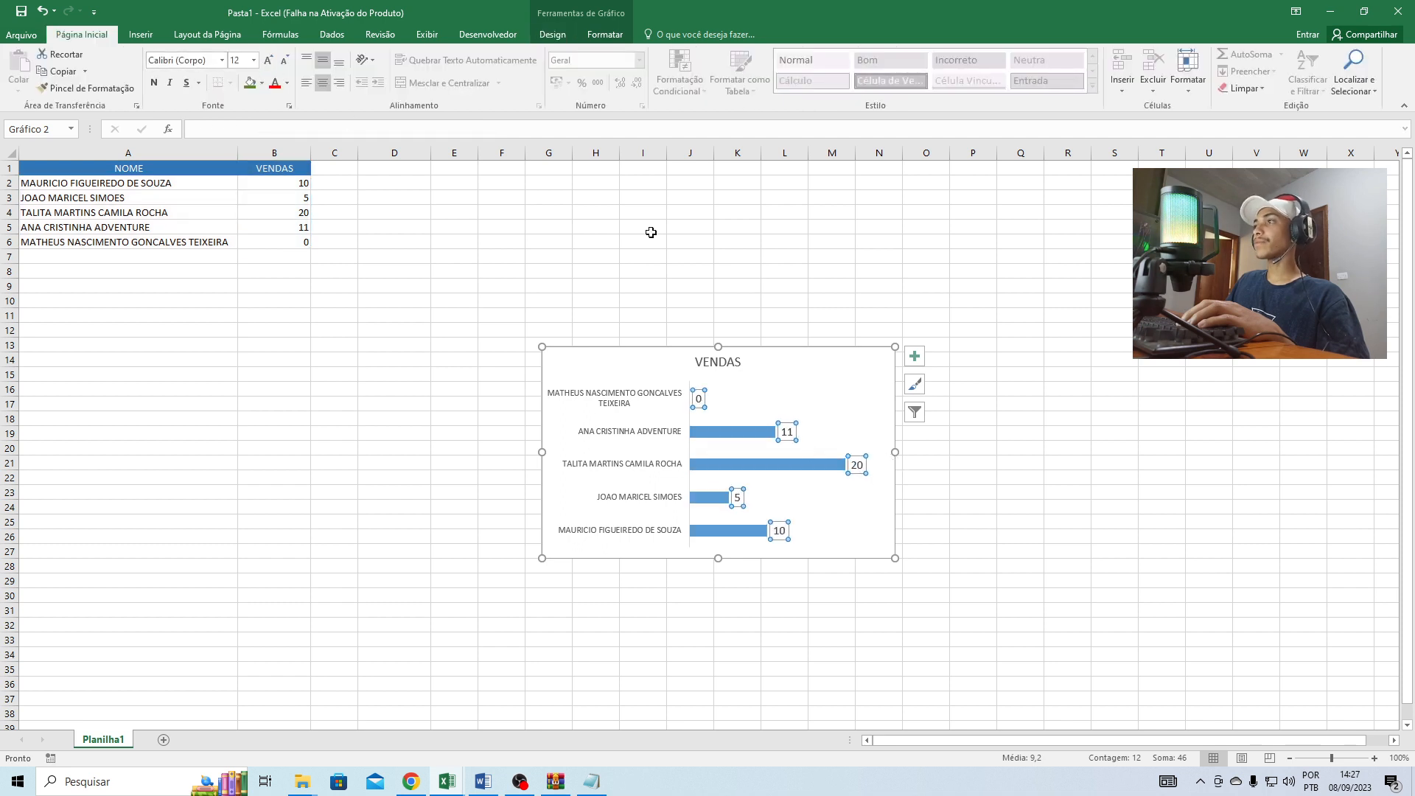
- Widen the chart to about 13.9 cm and change its title to VENDAS MENSAIS ALMANARK
drag(896, 452, 927, 449)
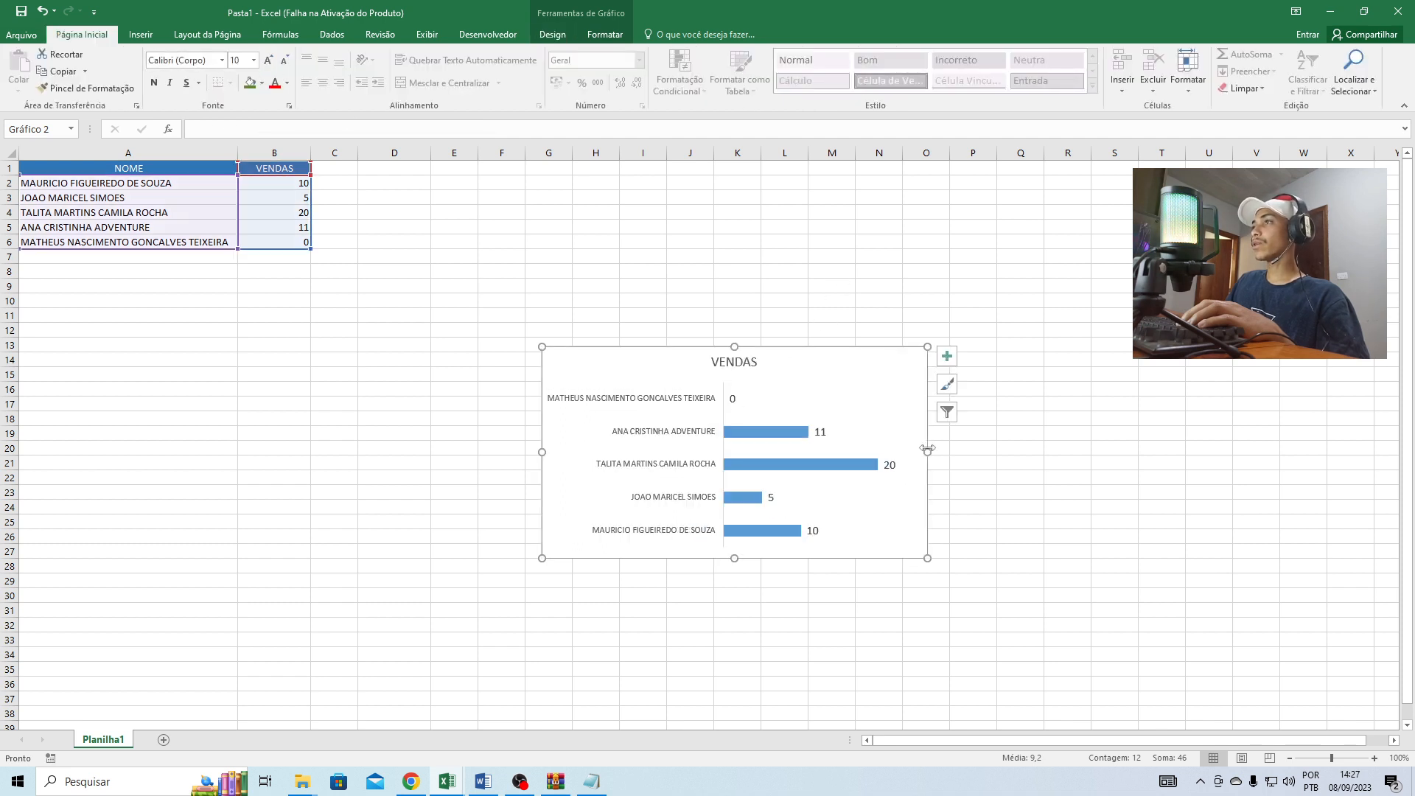
click(747, 365)
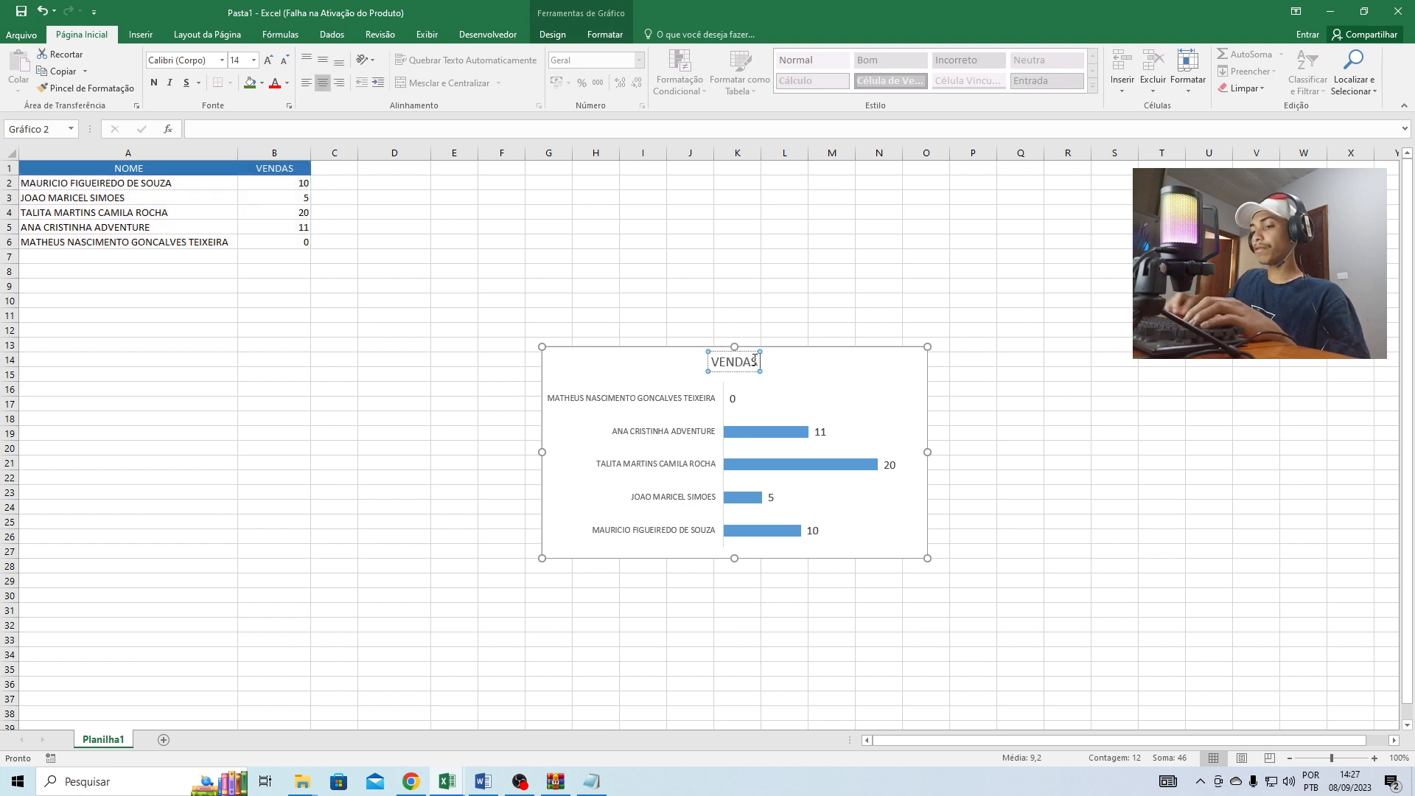
text(MENSAIS ALMAR)
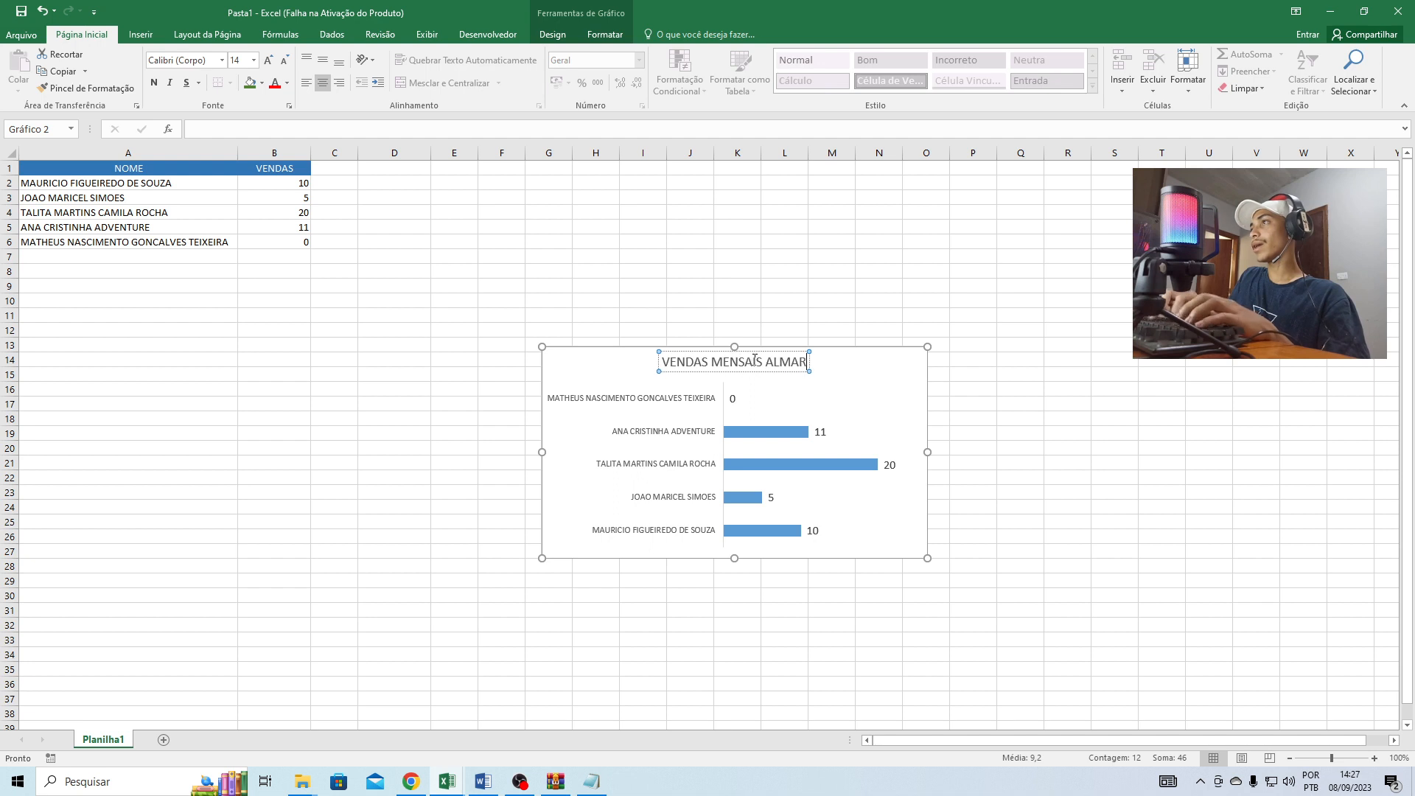
text(K)
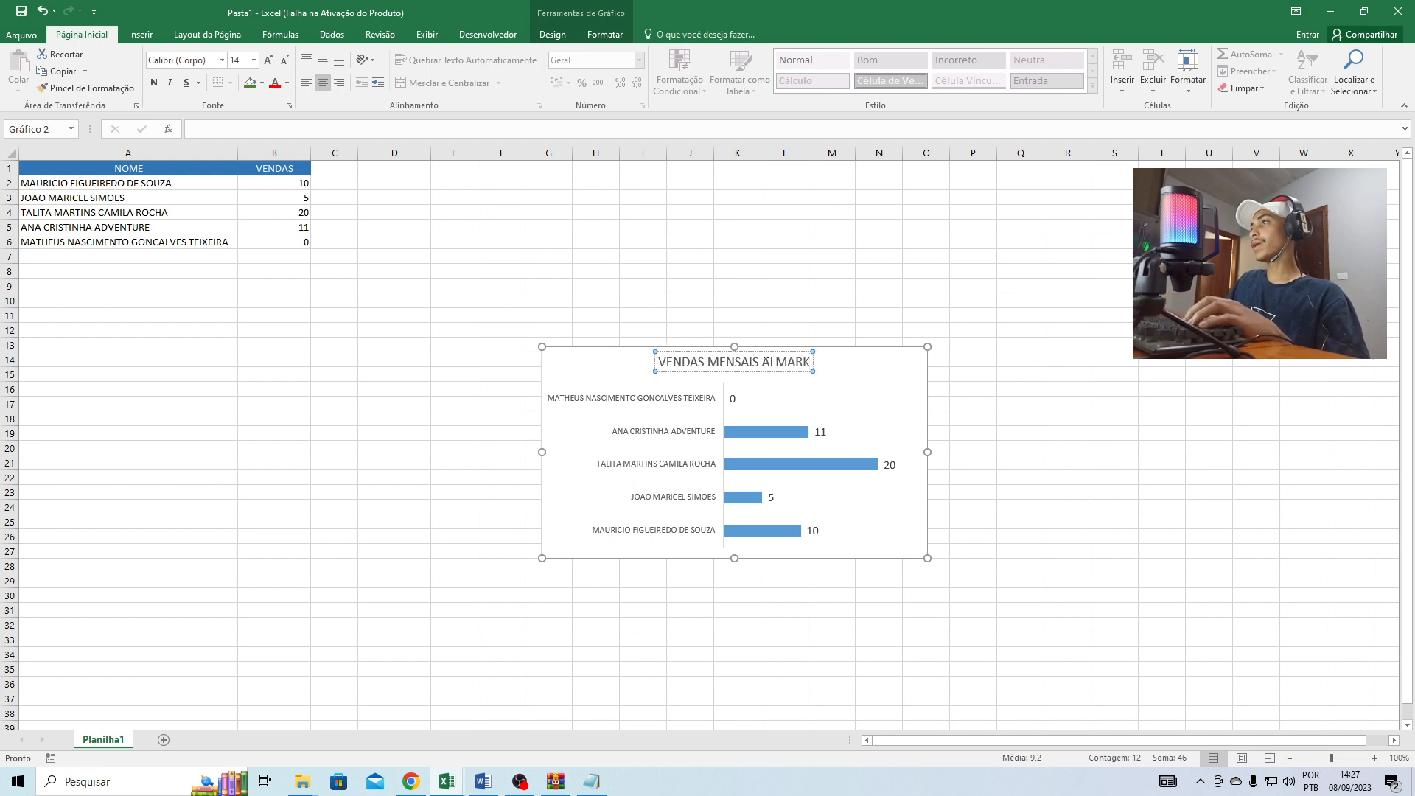
click(794, 362)
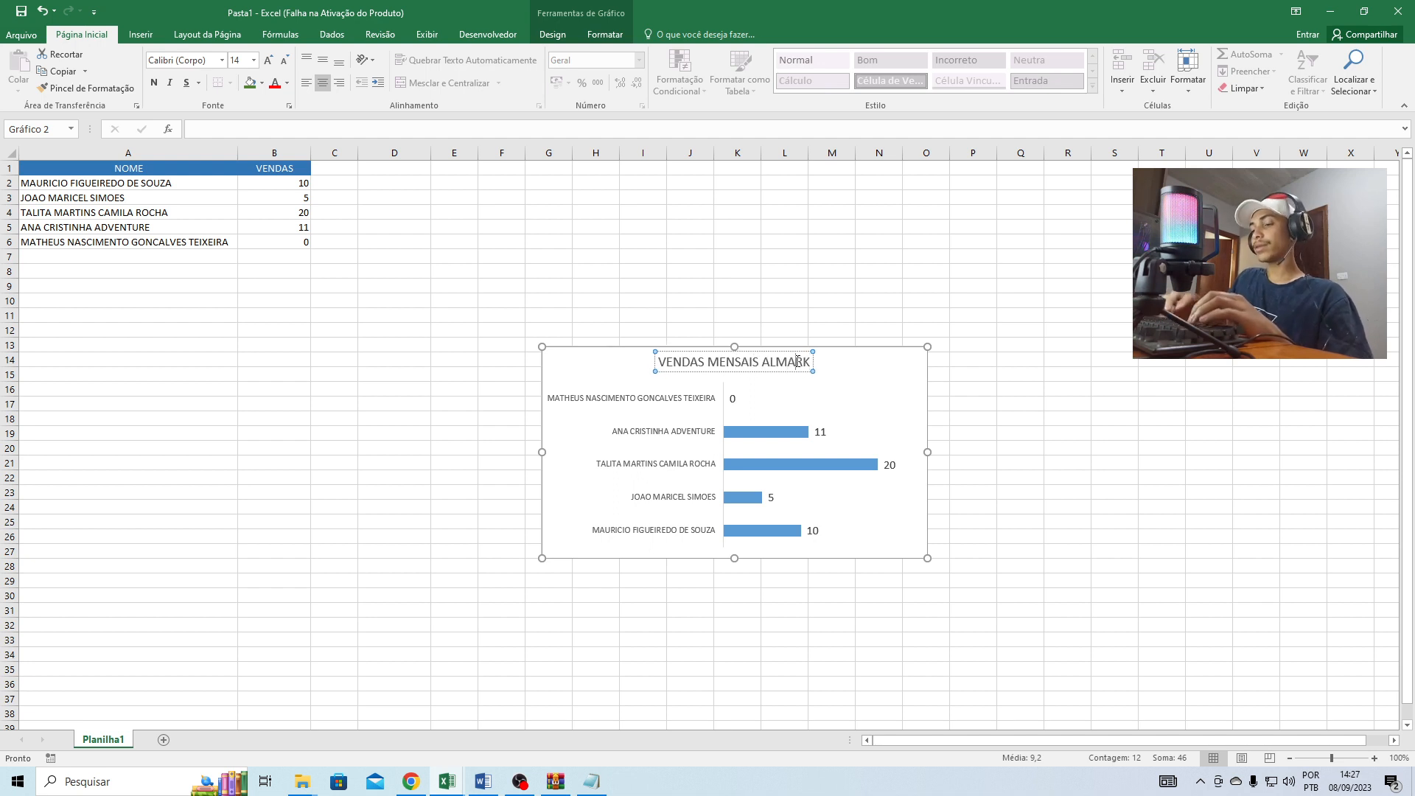
text(NA)
- Move the chart up beside the table, over about F4:N18, and deselect it
click(842, 357)
drag(842, 357, 787, 217)
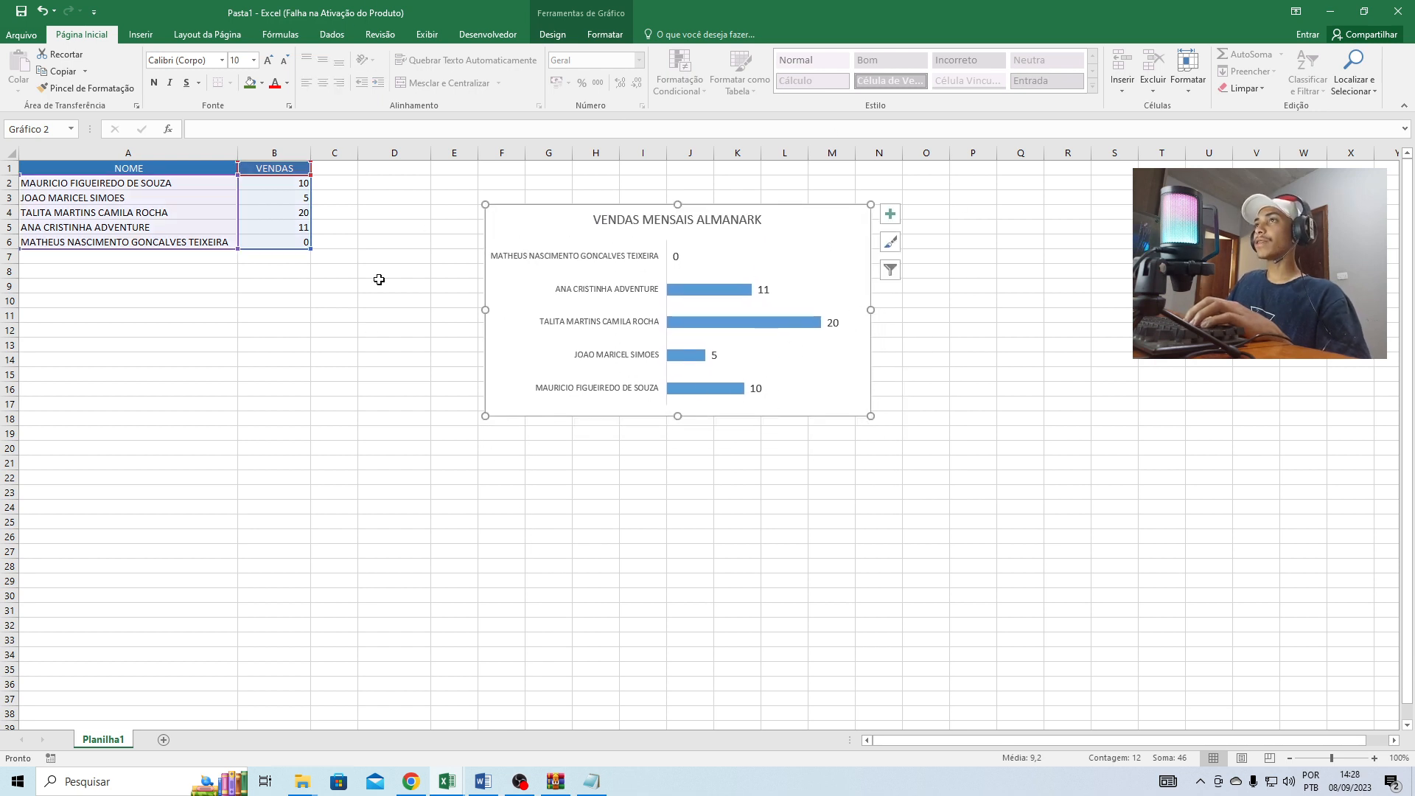
click(900, 389)
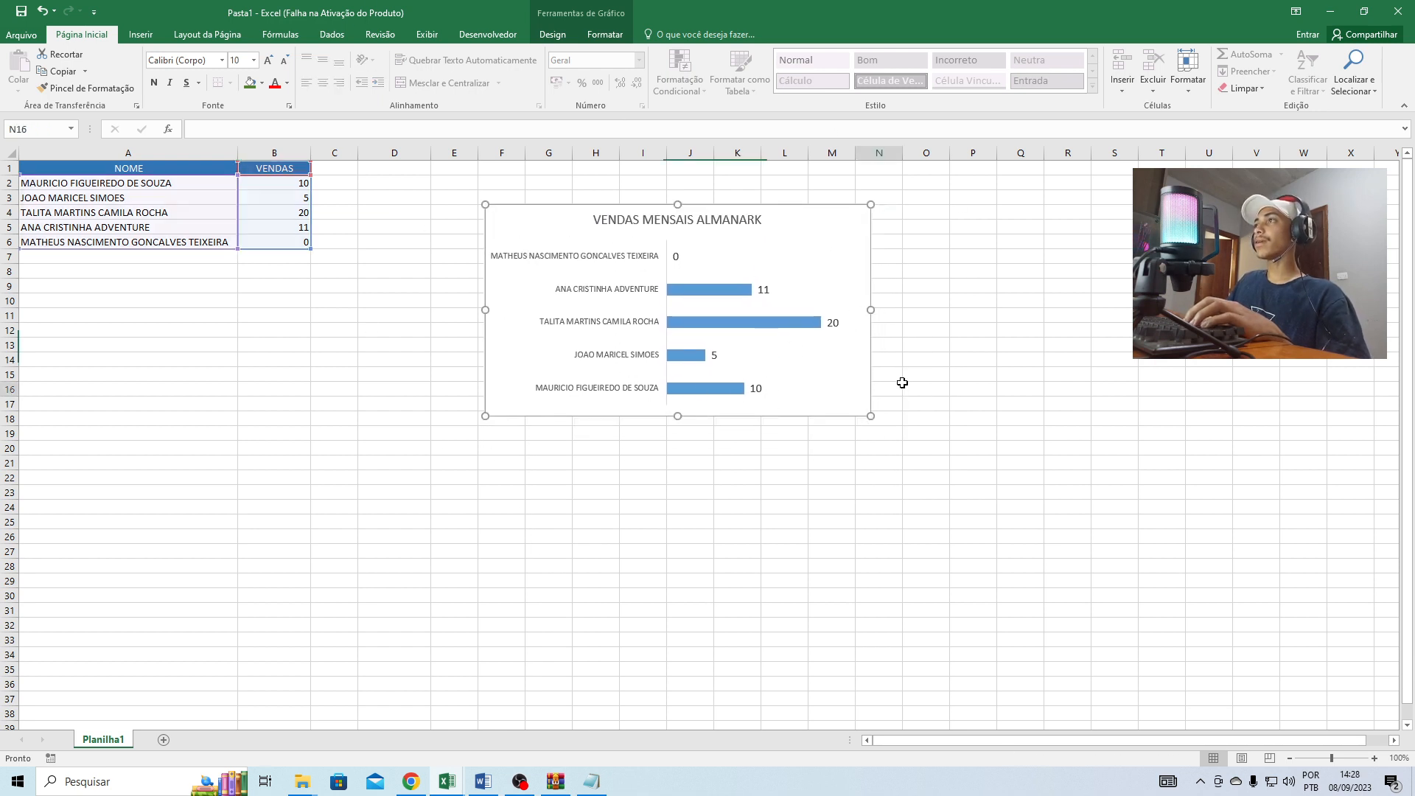
- Set the sales value in B6 to 30 and reposition the chart over about E6:M20
click(283, 240)
text(30)
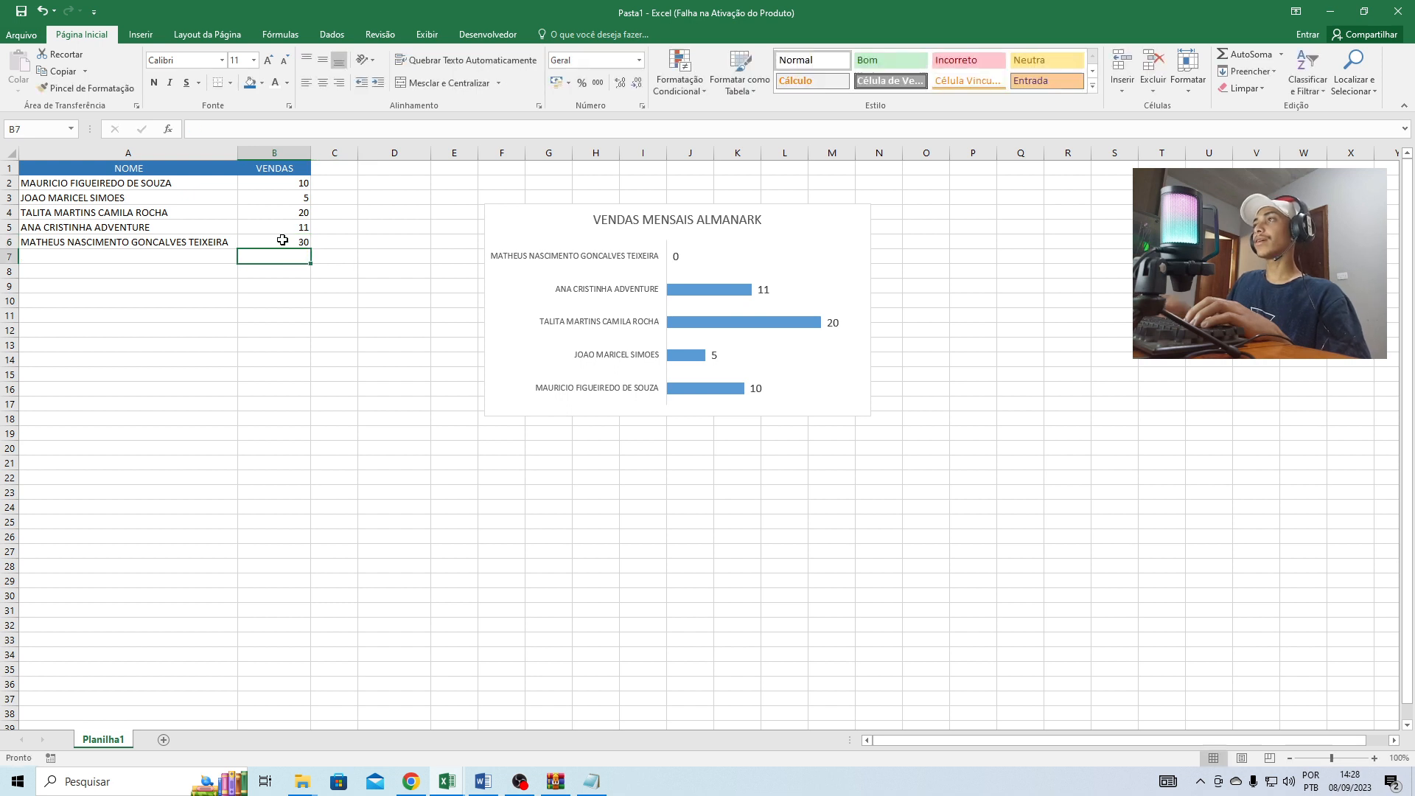
key(Return)
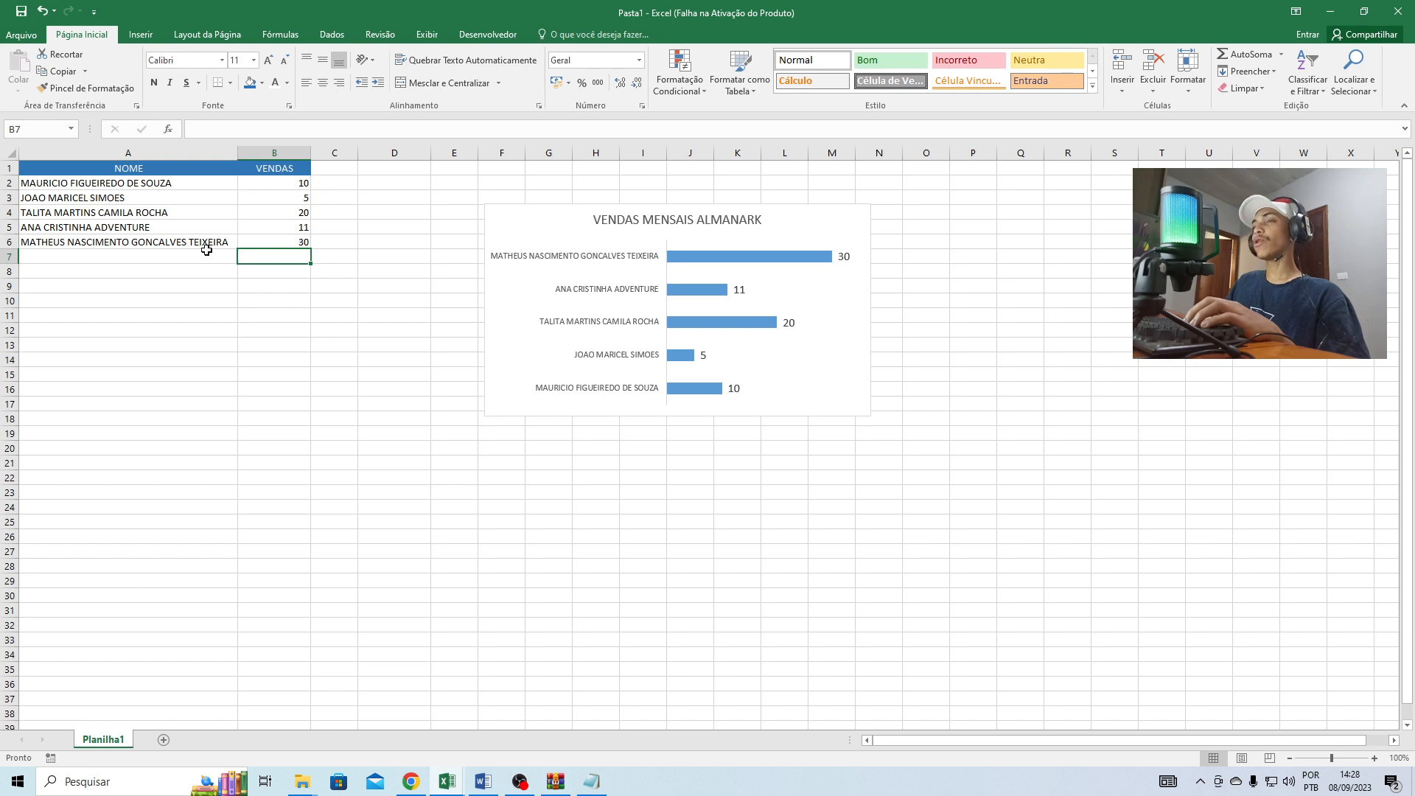
drag(542, 217, 512, 210)
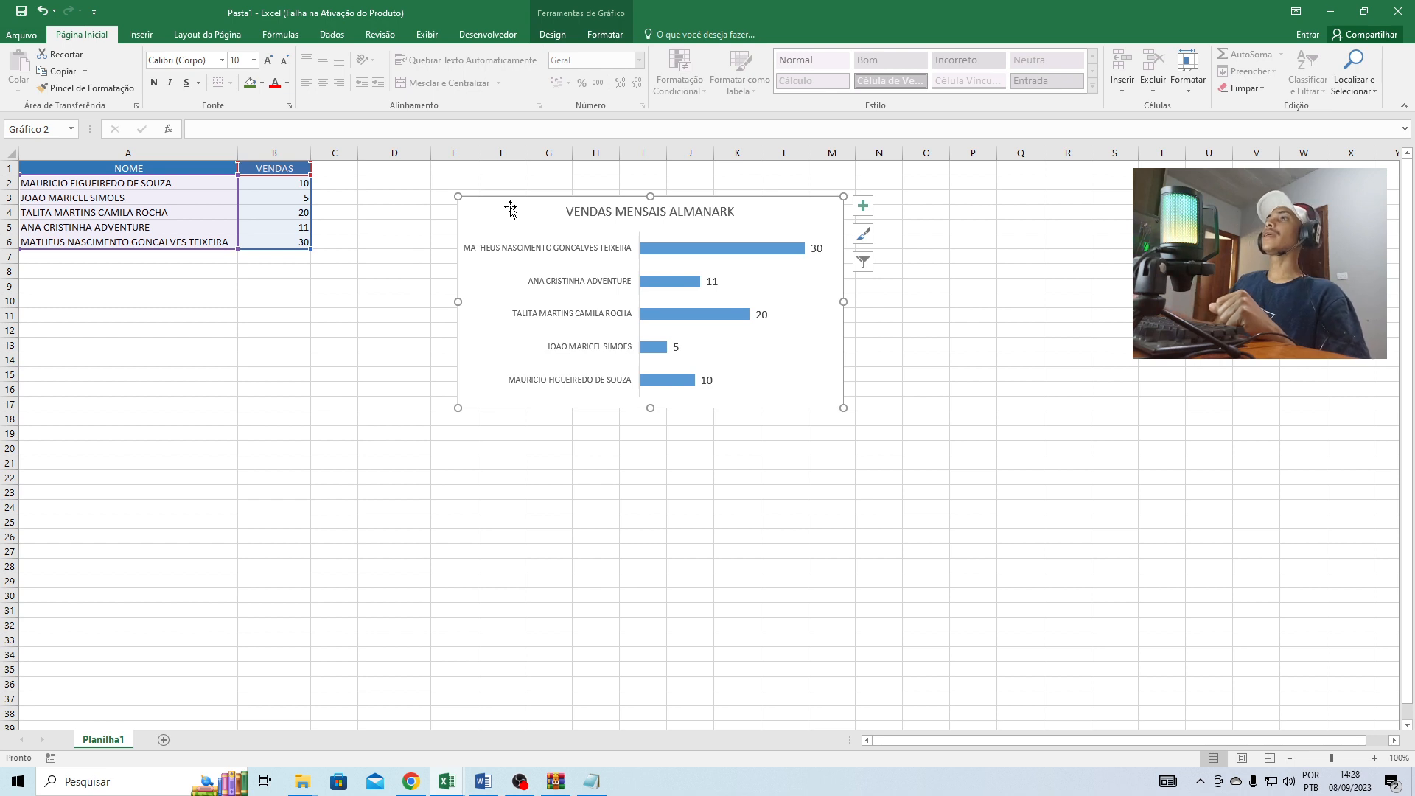
drag(511, 209, 499, 253)
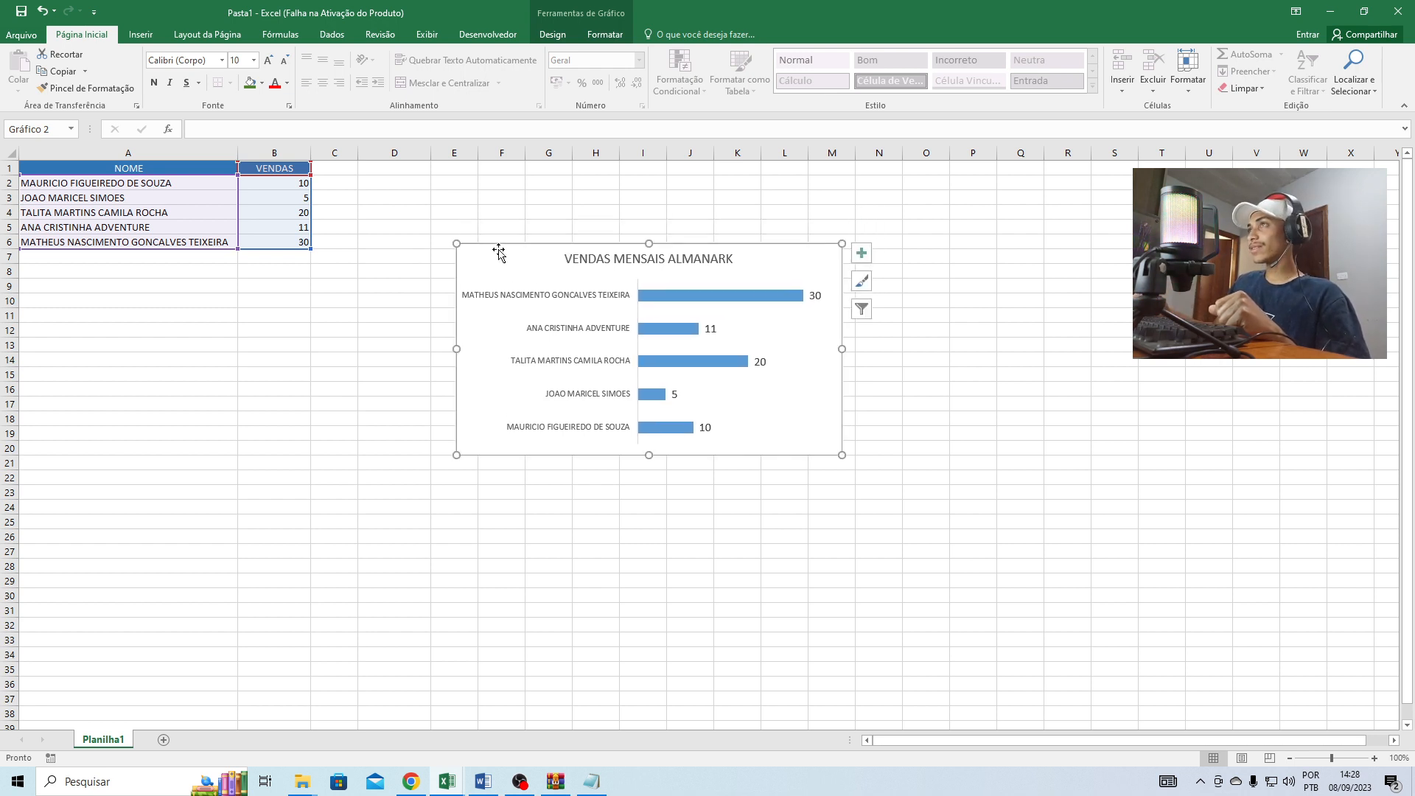
- Examine the chart's formatting and design options and the recommended chart types
click(607, 34)
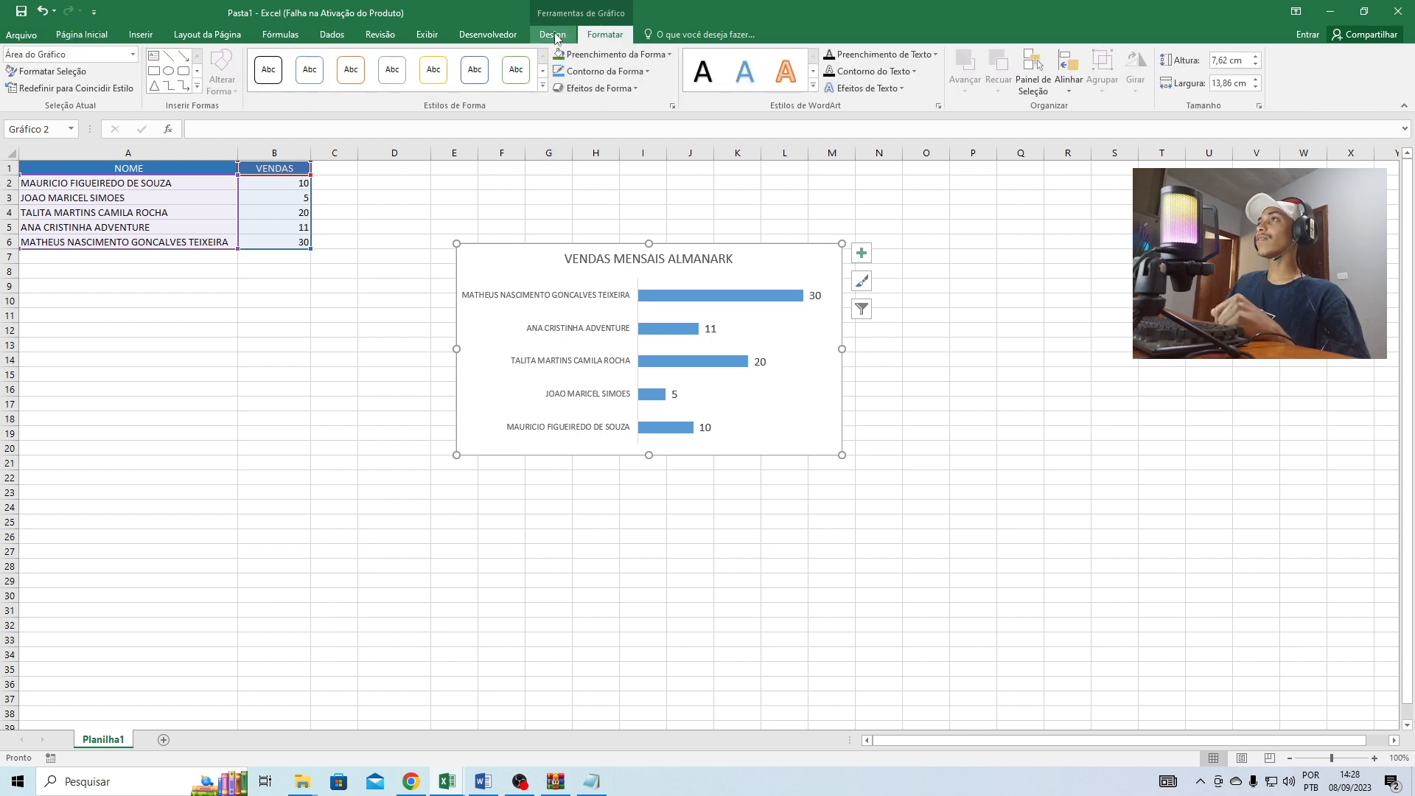
click(558, 36)
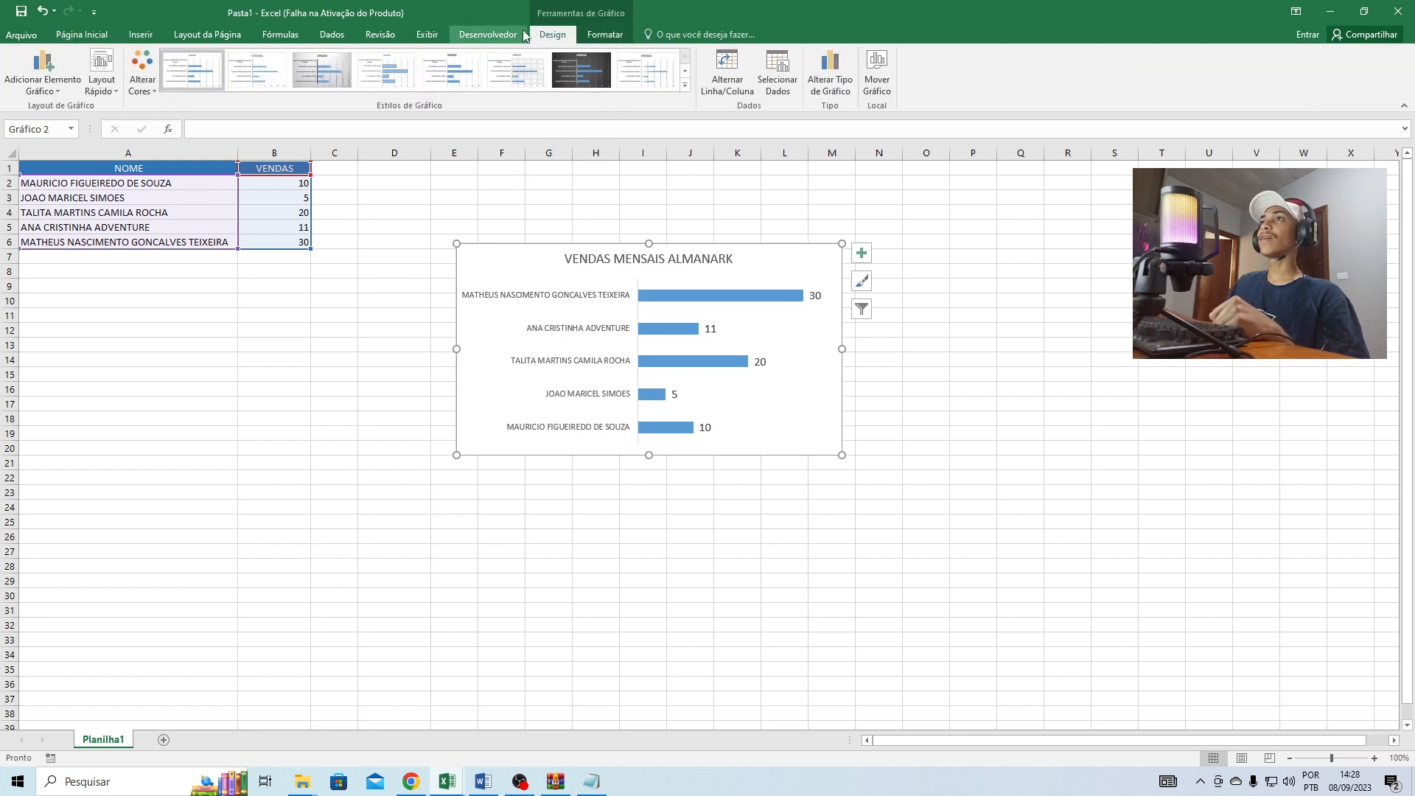
click(603, 35)
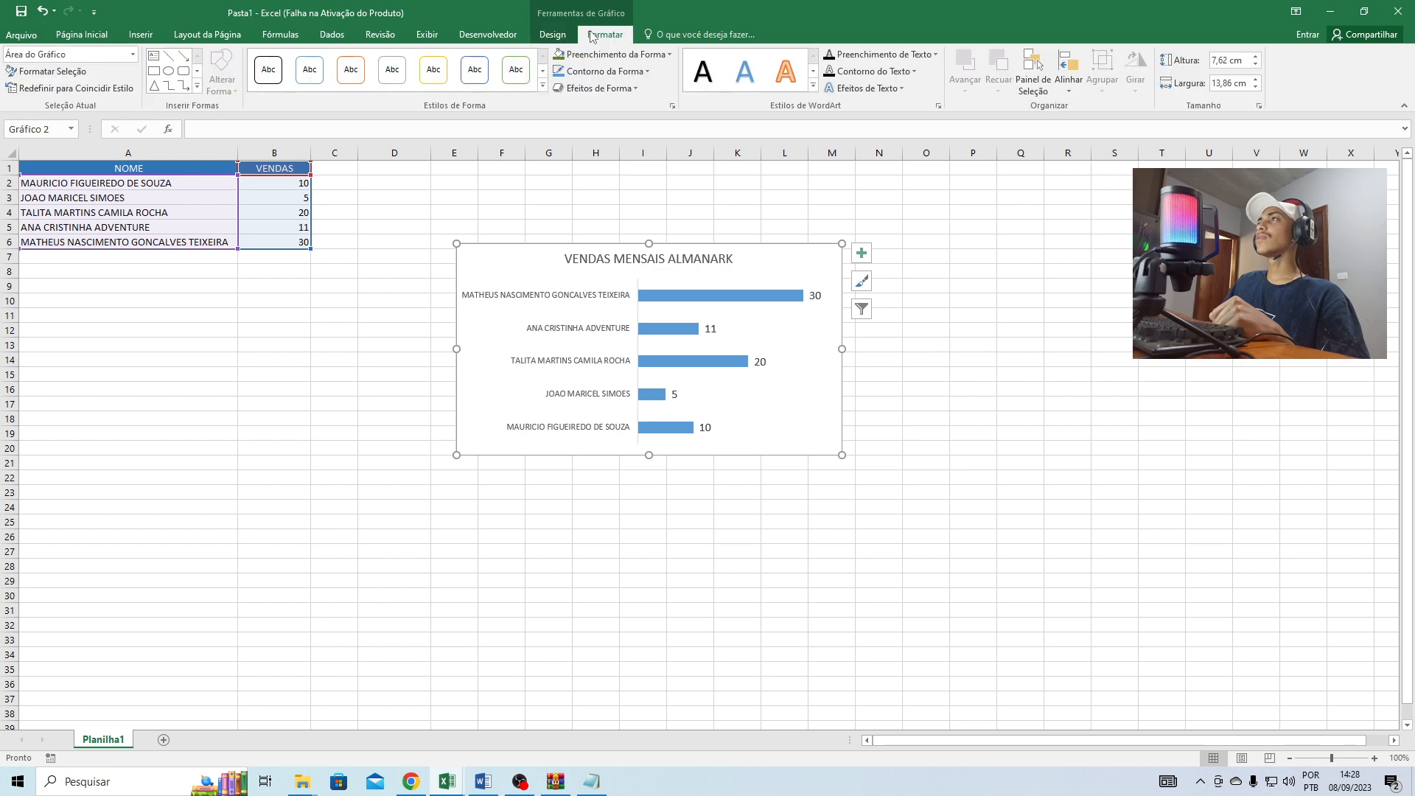
click(488, 34)
click(141, 35)
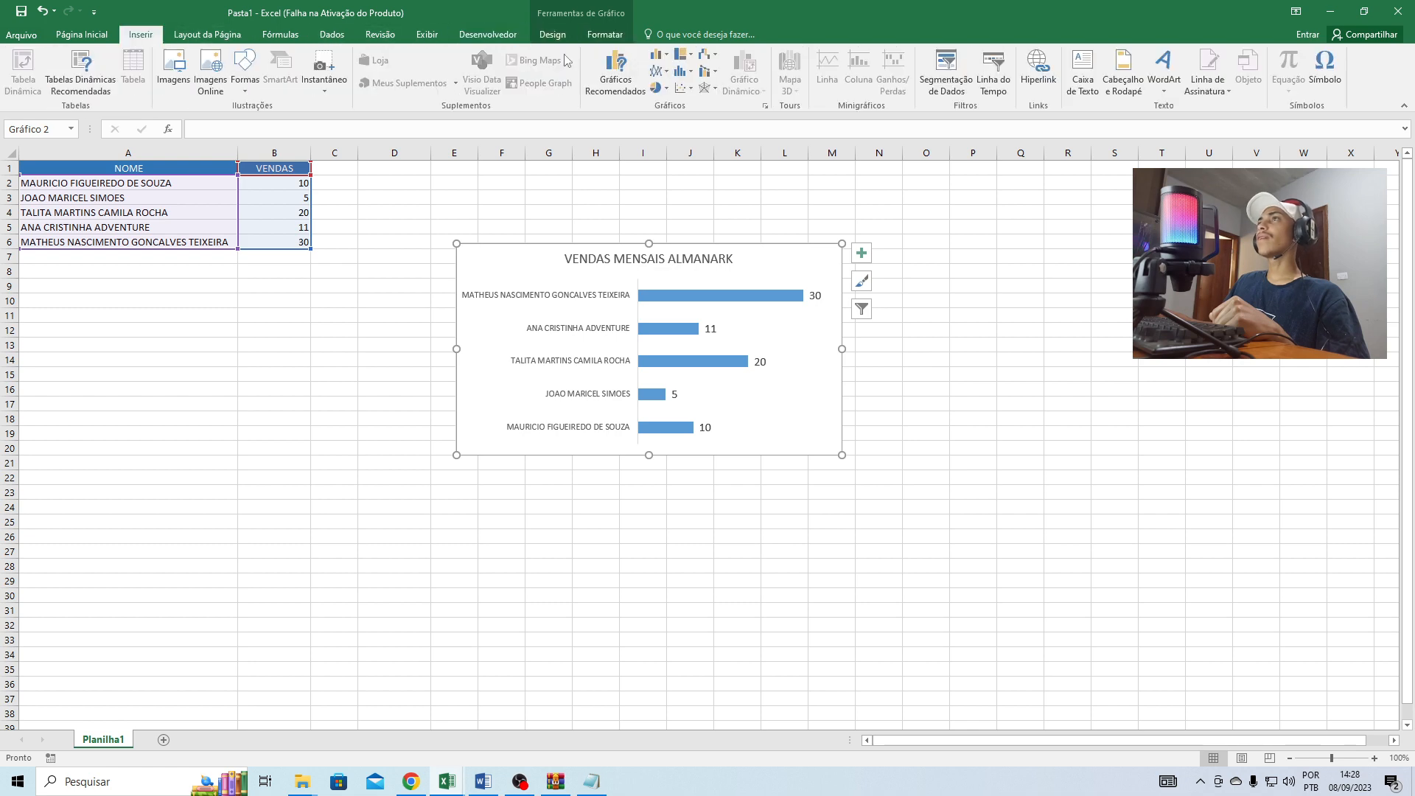
click(615, 72)
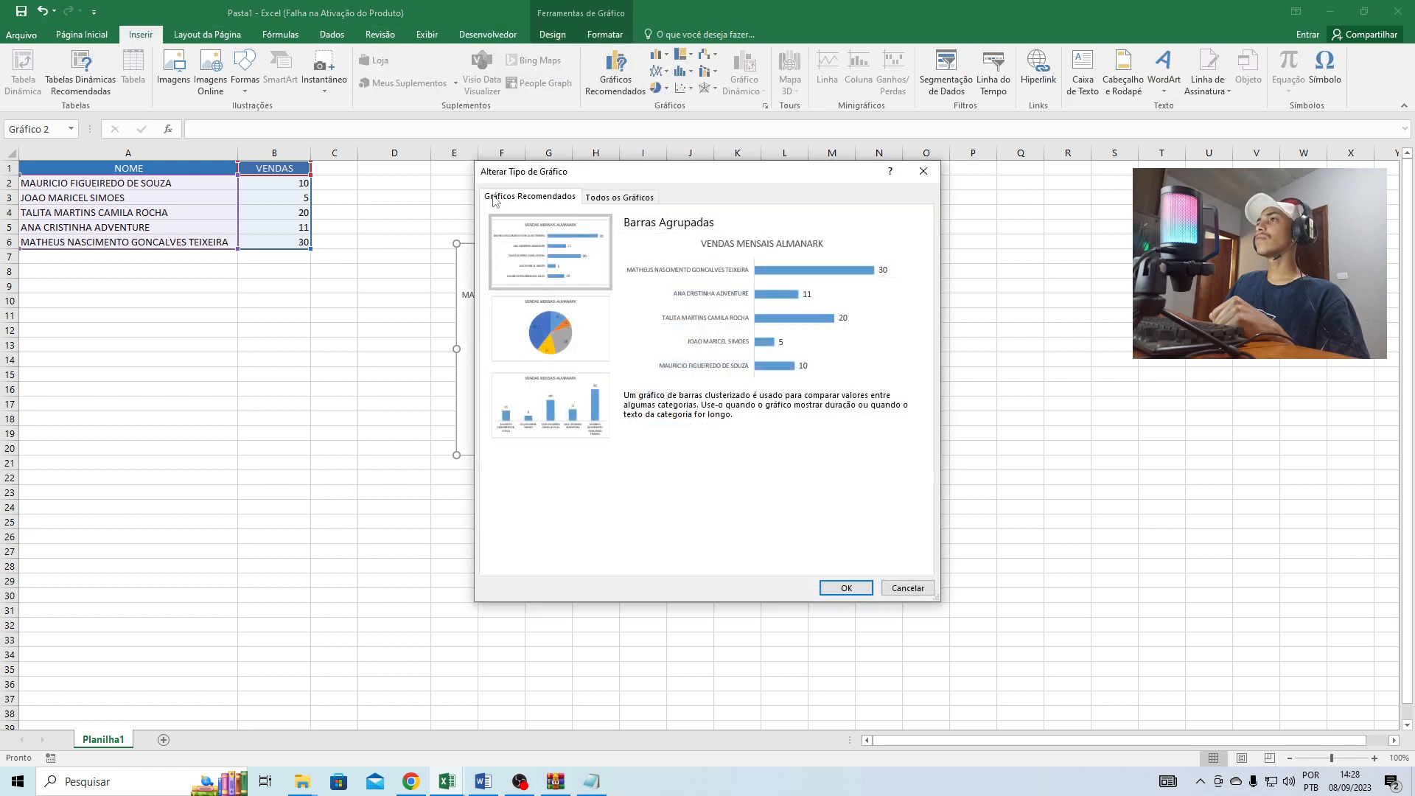
click(923, 171)
- Shift the bar chart away from the table and delete it
drag(536, 277, 660, 214)
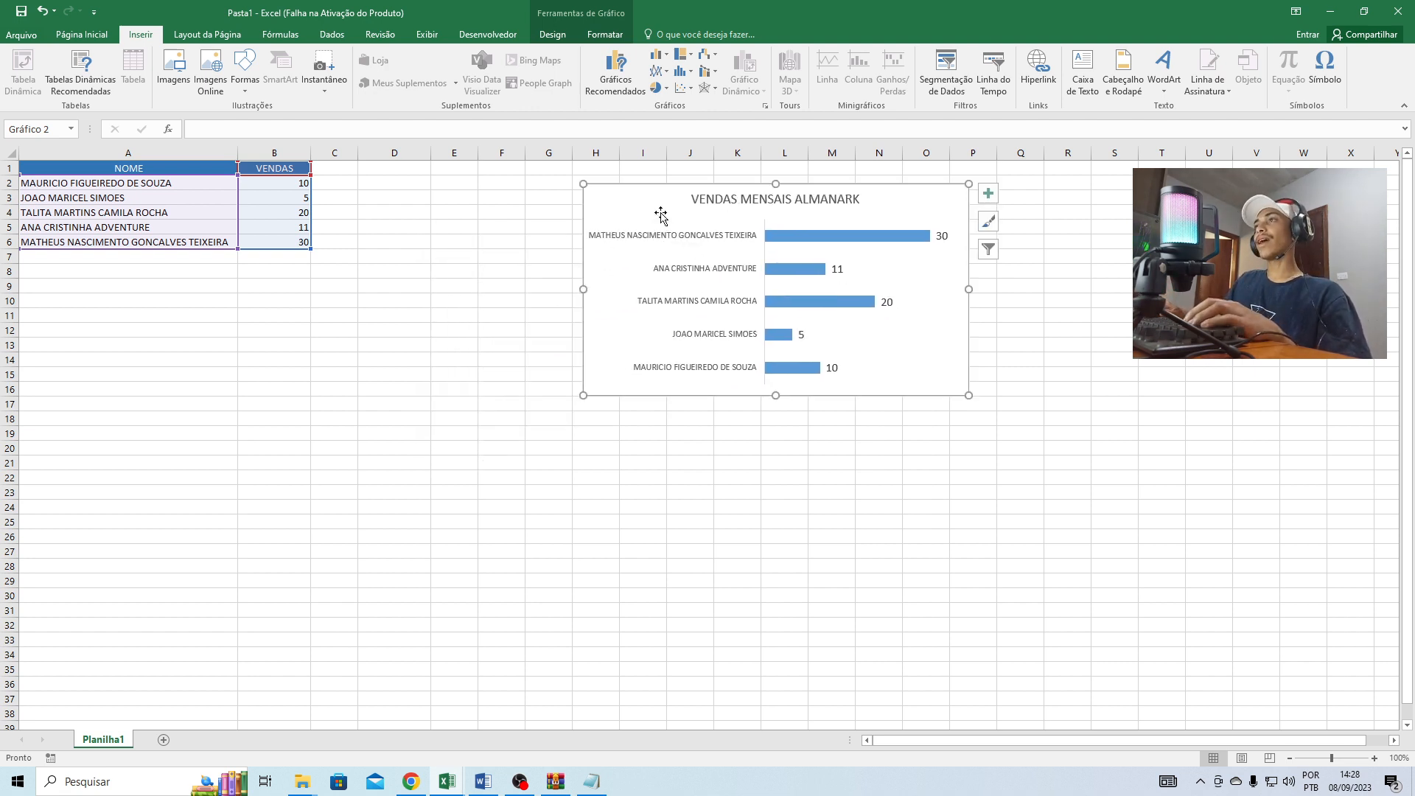
key(Delete)
click(454, 328)
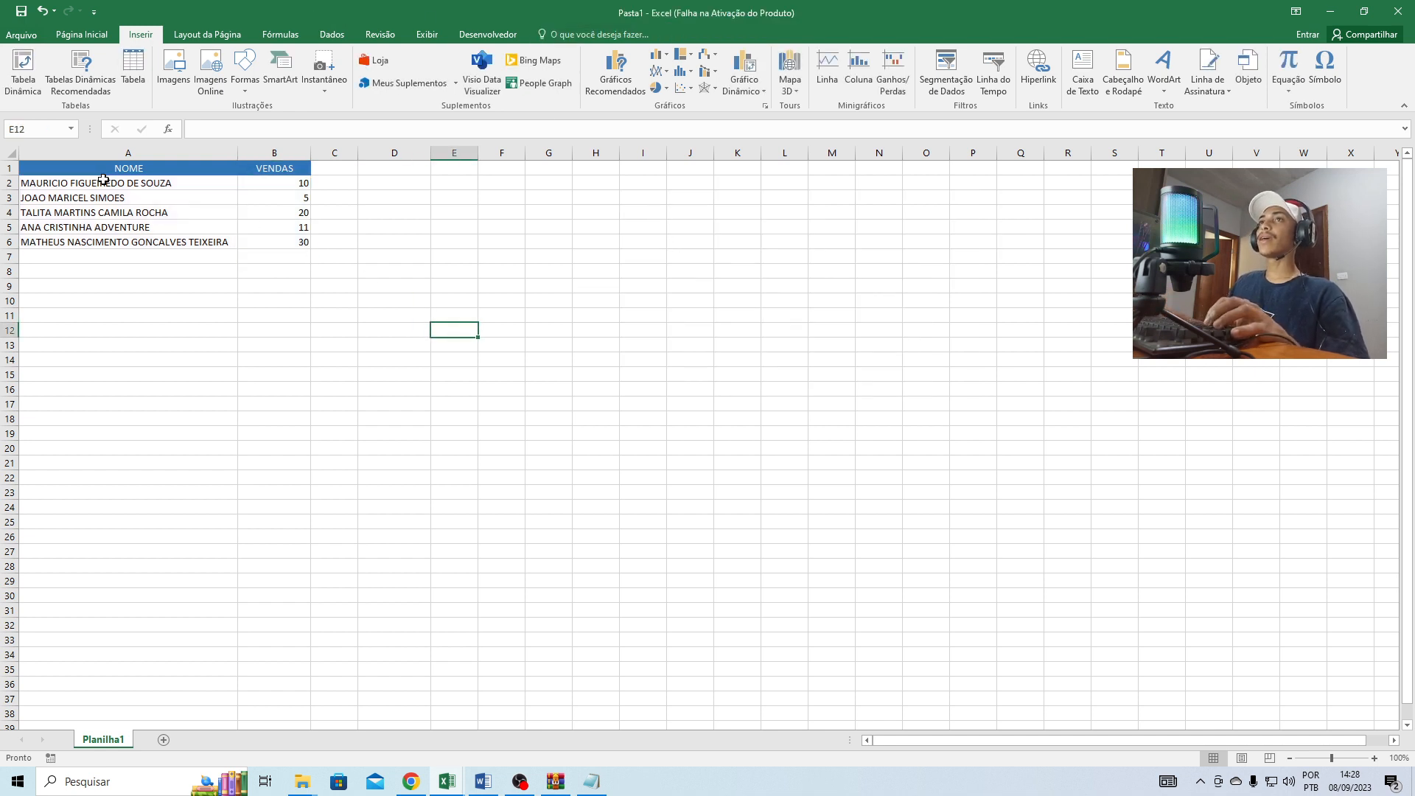
drag(103, 180, 106, 238)
click(119, 212)
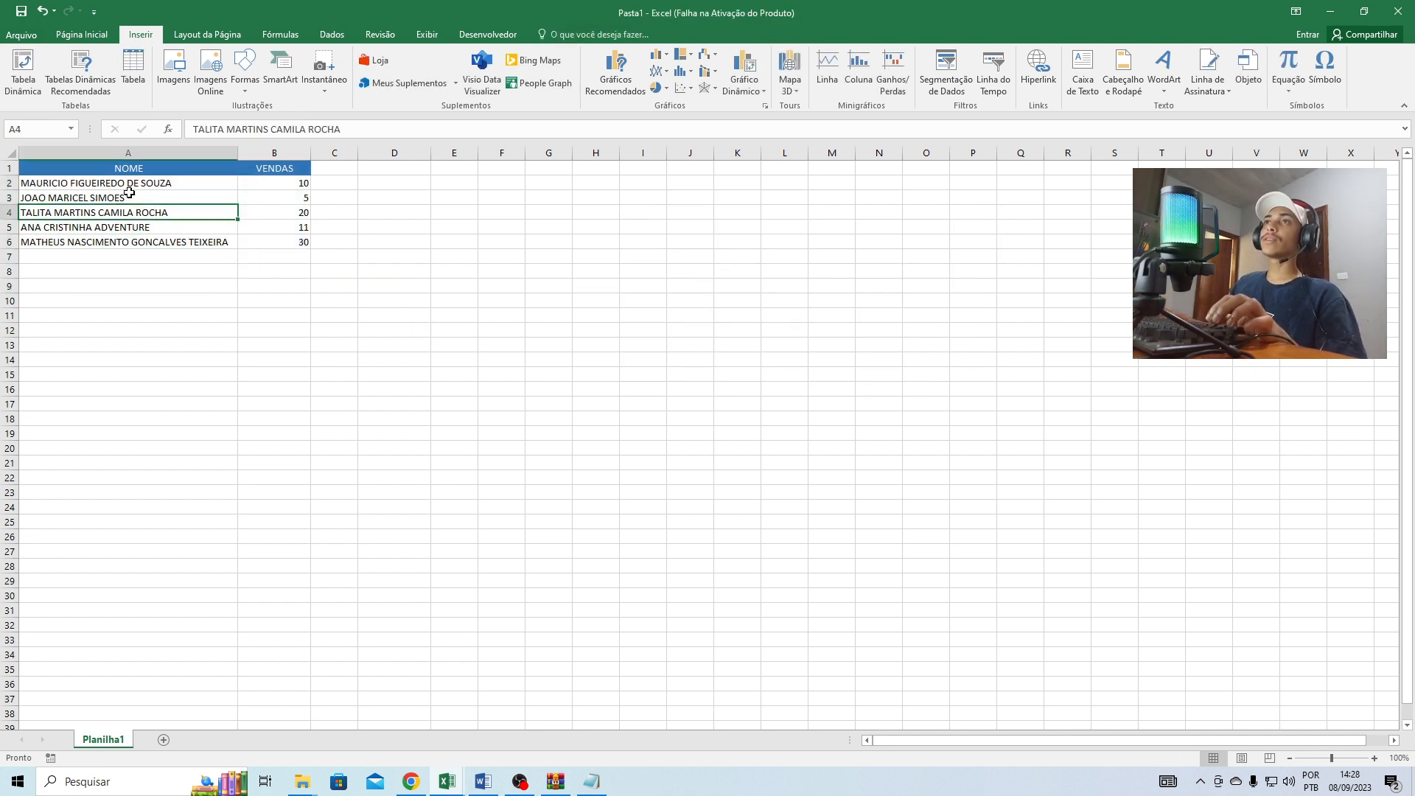
click(130, 185)
click(123, 227)
click(134, 198)
click(125, 213)
click(114, 242)
click(146, 198)
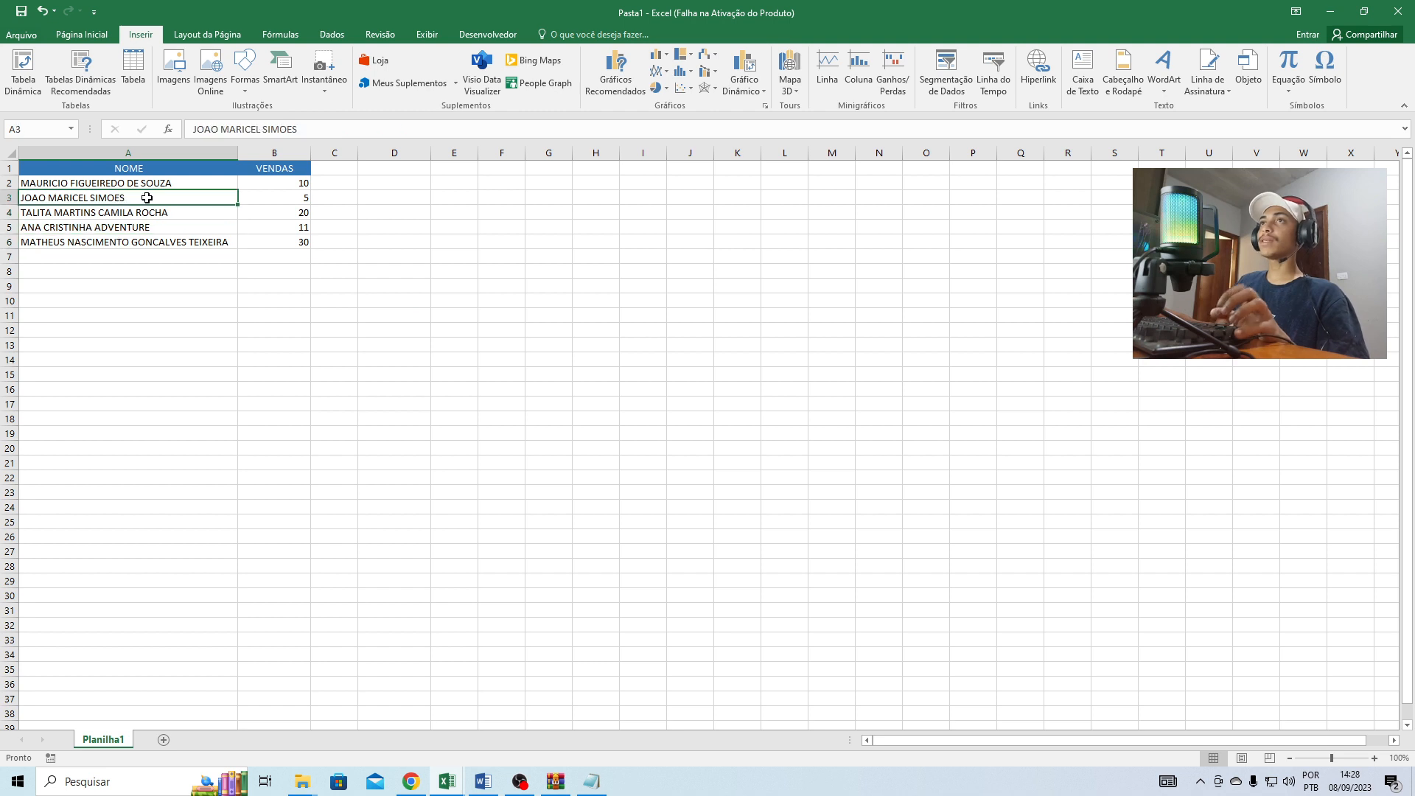
- Undo the bar chart's deletion, its formatting and insertion, the B6 change and the column A autofit
key(ctrl+z)
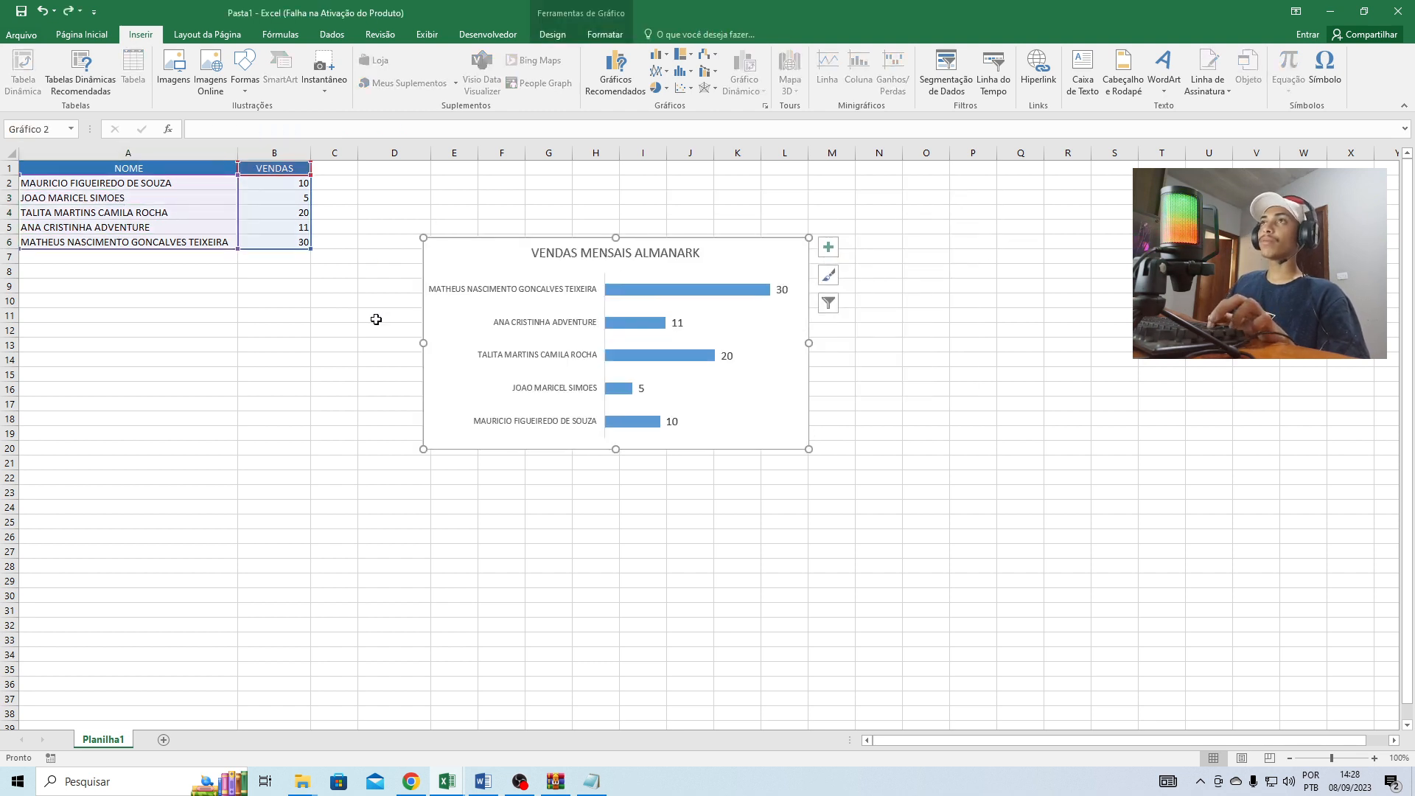
key(ctrl+z)
key(ctrl+z)
key(ctrl+z)
key(ctrl+z)
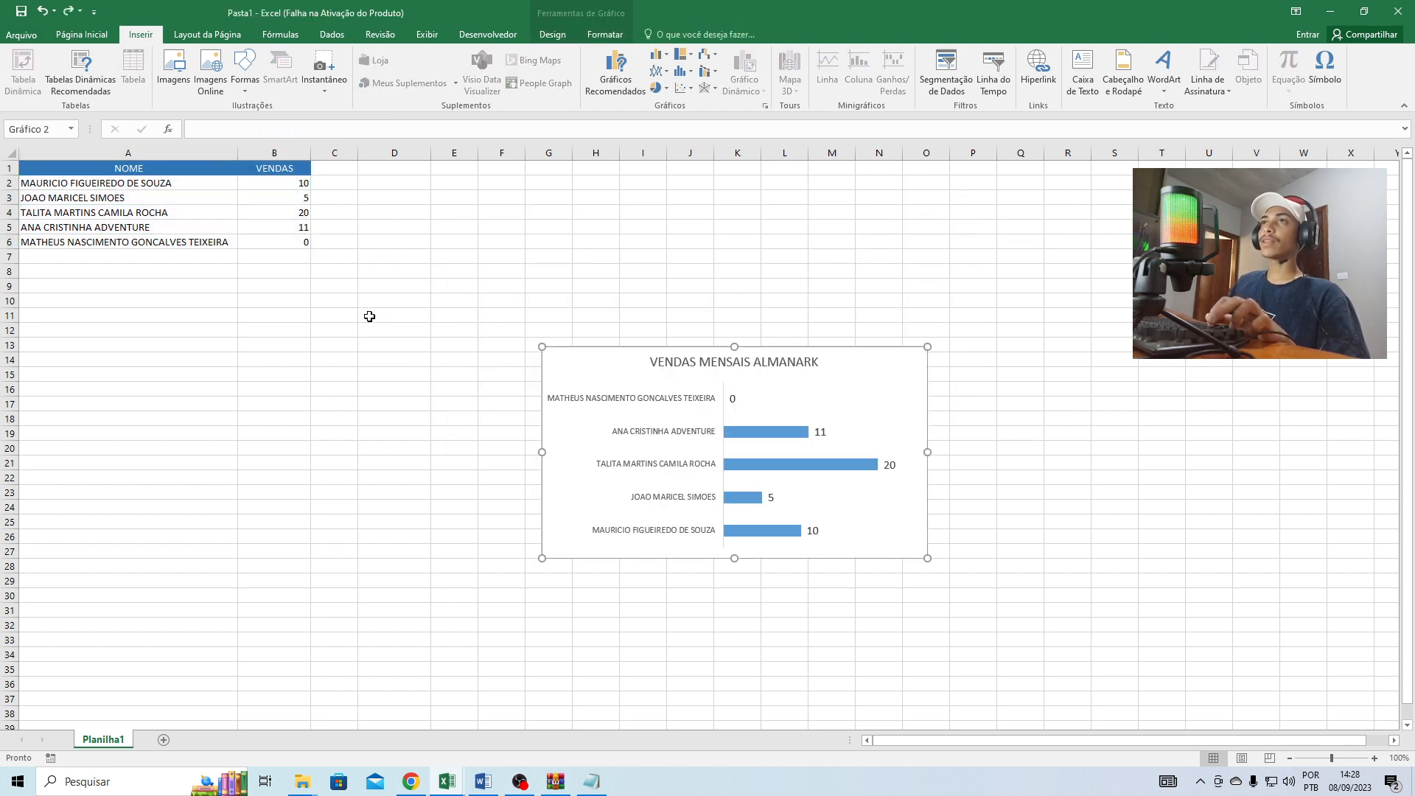
key(ctrl+z)
key(ctrl+z)
key(ctrl+z)
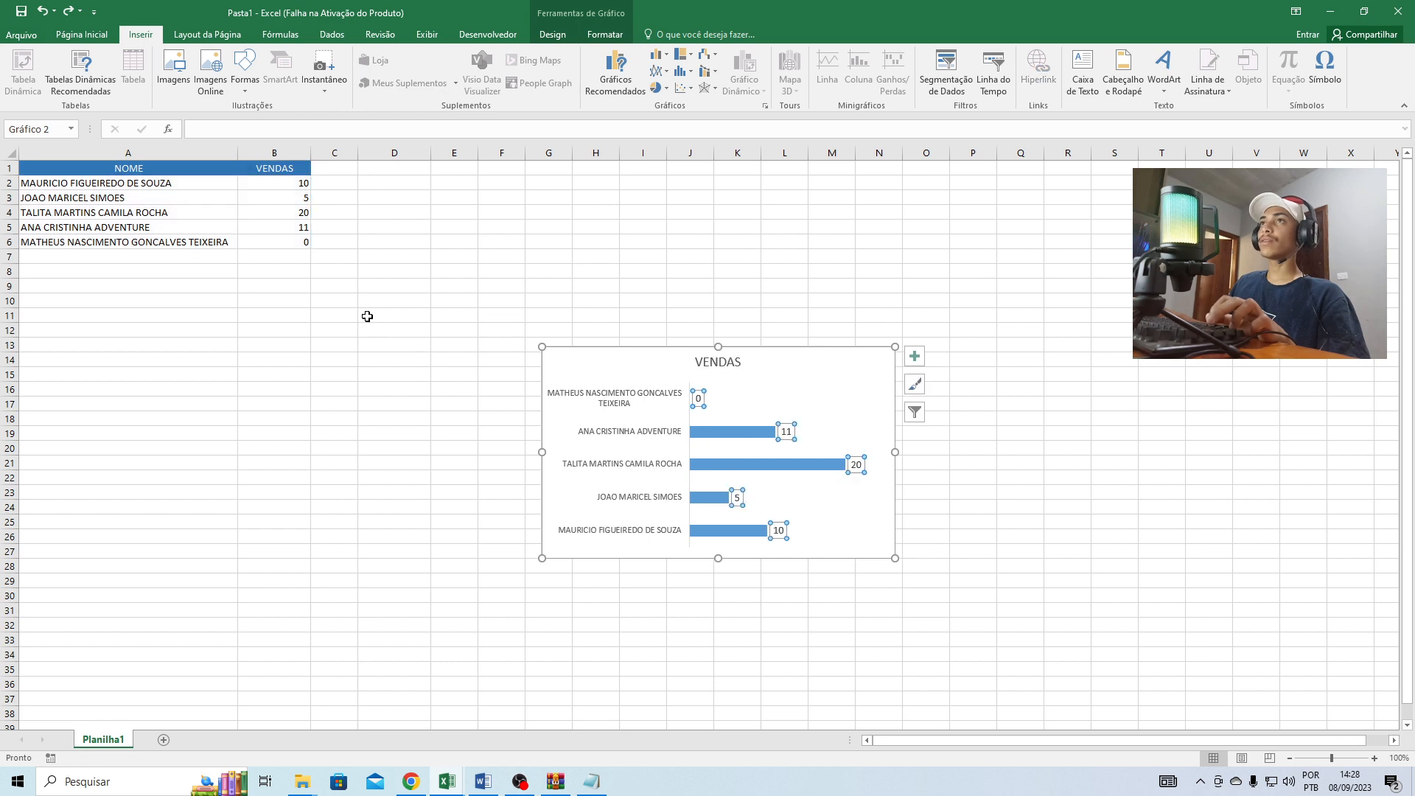
key(ctrl+z)
key(ctrl+z)
key(ctrl+z)
key(ctrl+z)
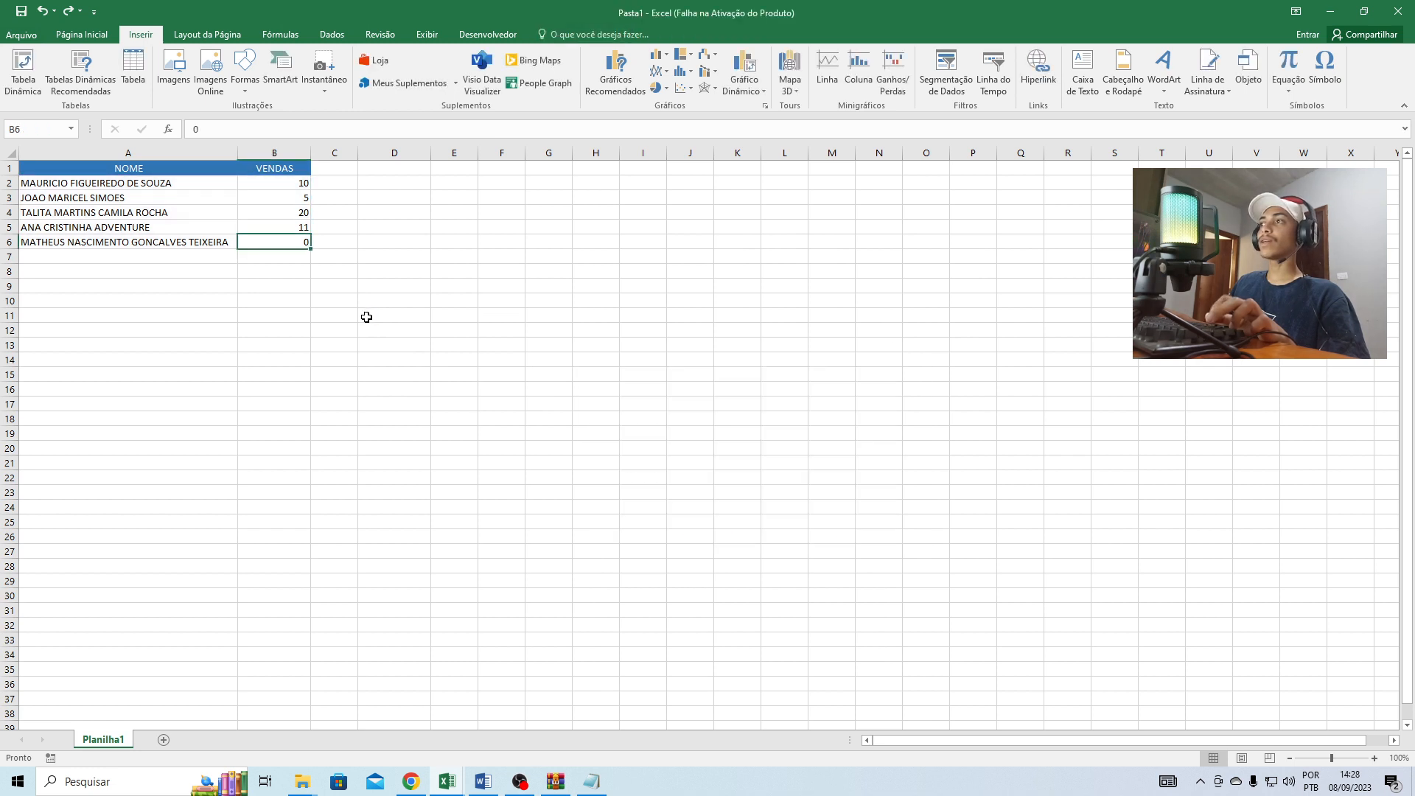
key(ctrl+z)
- Restore the deleted column chart and undo its moves and the name extensions in A2:A6, then select B6
click(344, 318)
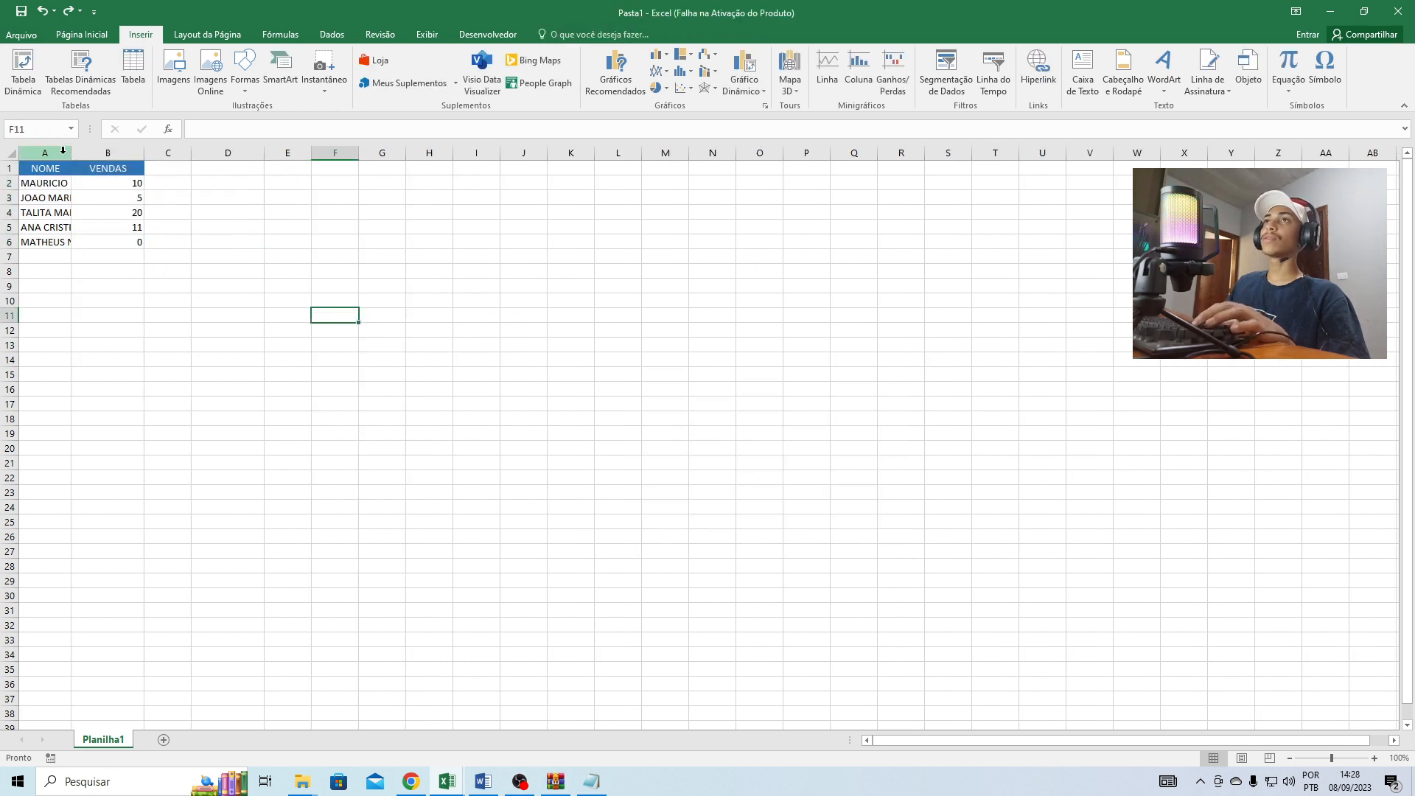
key(ctrl+y)
key(ctrl+y)
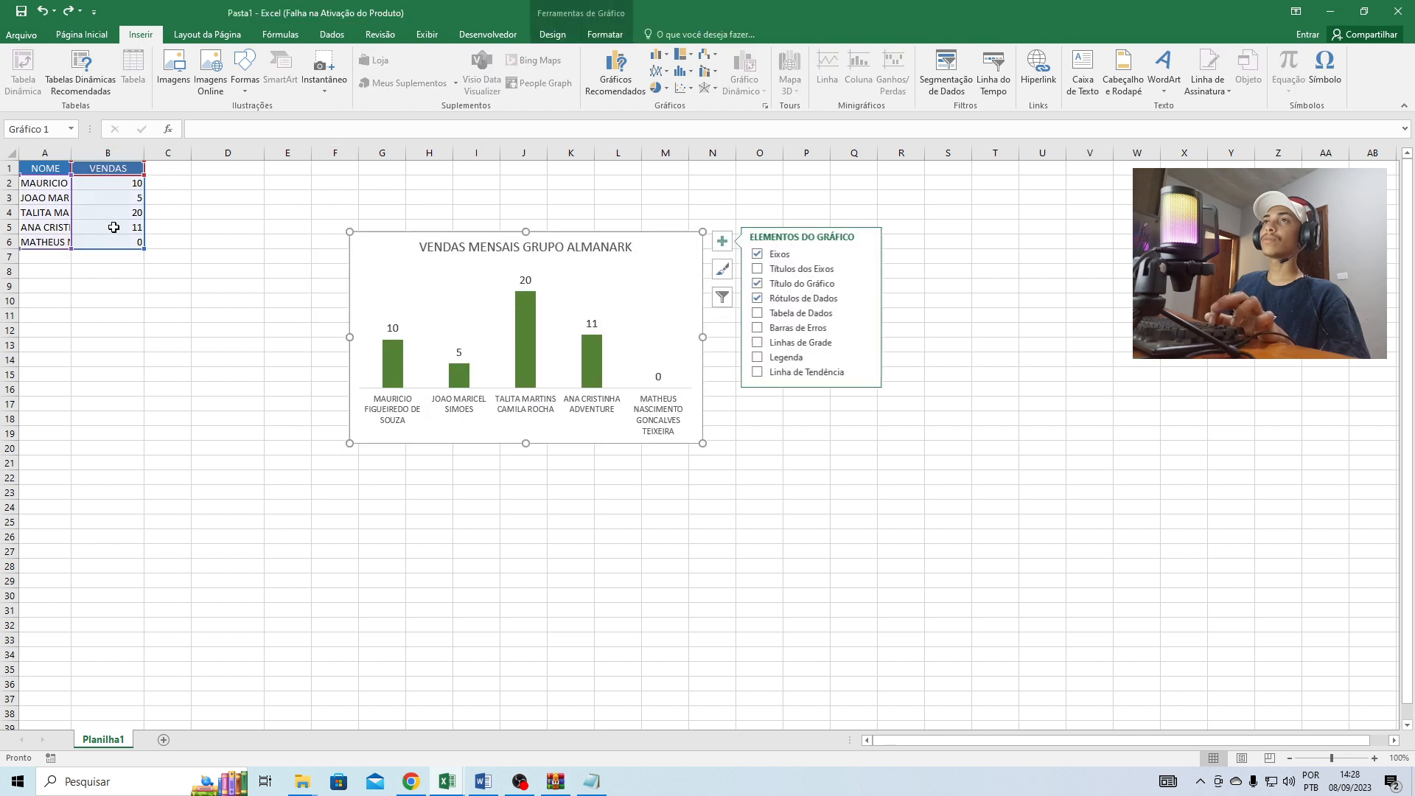
click(102, 230)
key(ctrl+z)
key(ctrl+z)
key(ctrl+z)
key(ctrl+z)
key(ctrl+z)
key(ctrl+z)
key(ctrl+z)
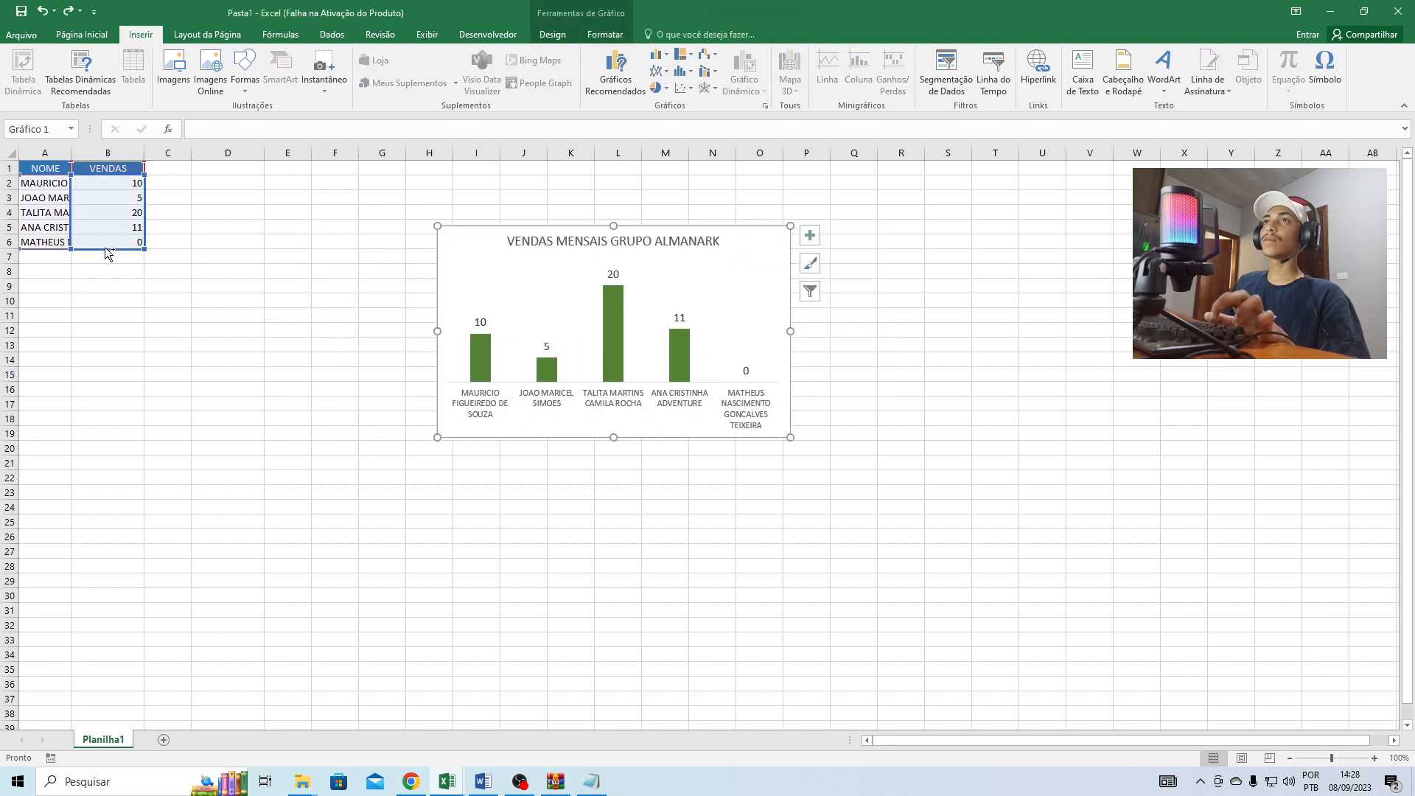
click(104, 247)
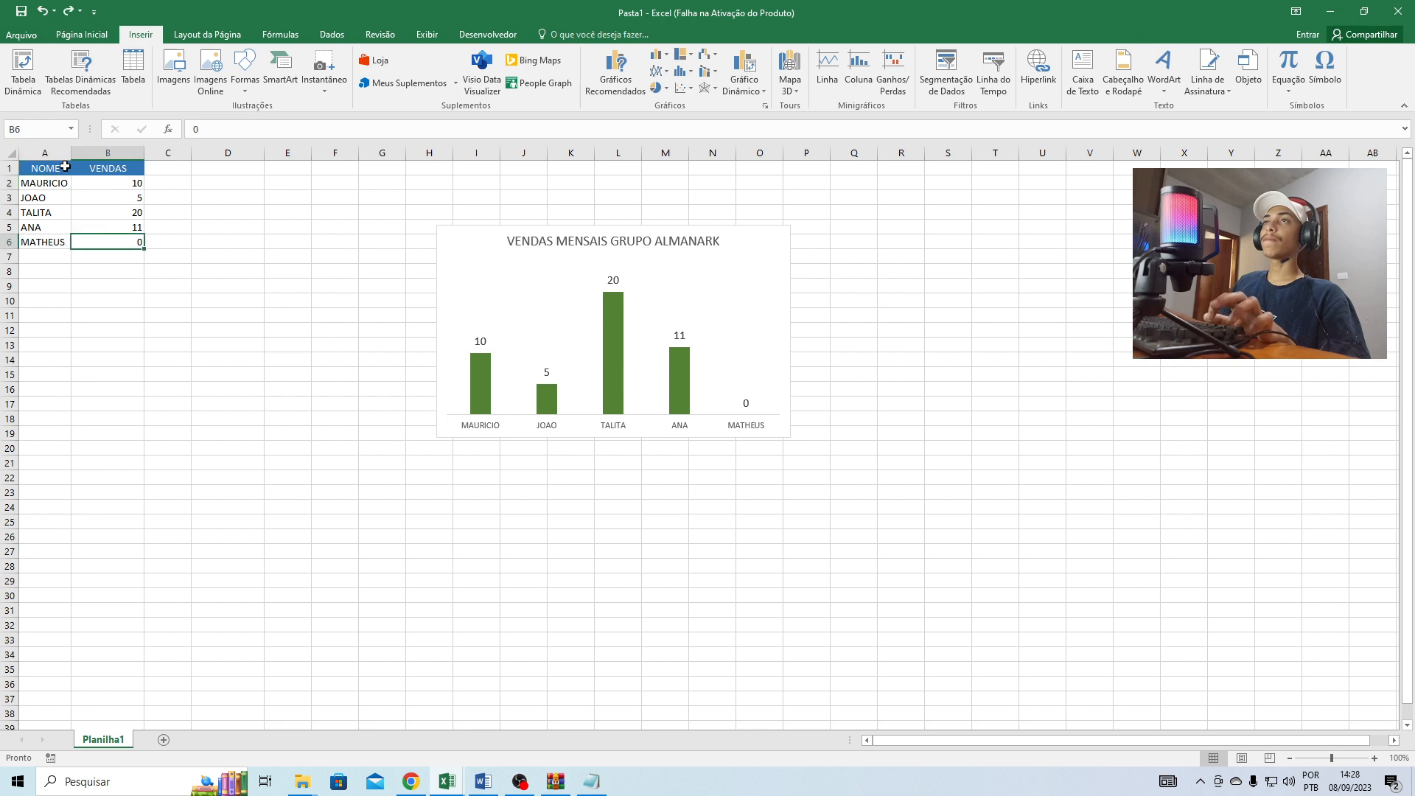
- Delete the "VENDAS MENSAIS GRUPO ALMANARK" column chart from the sheet
click(287, 509)
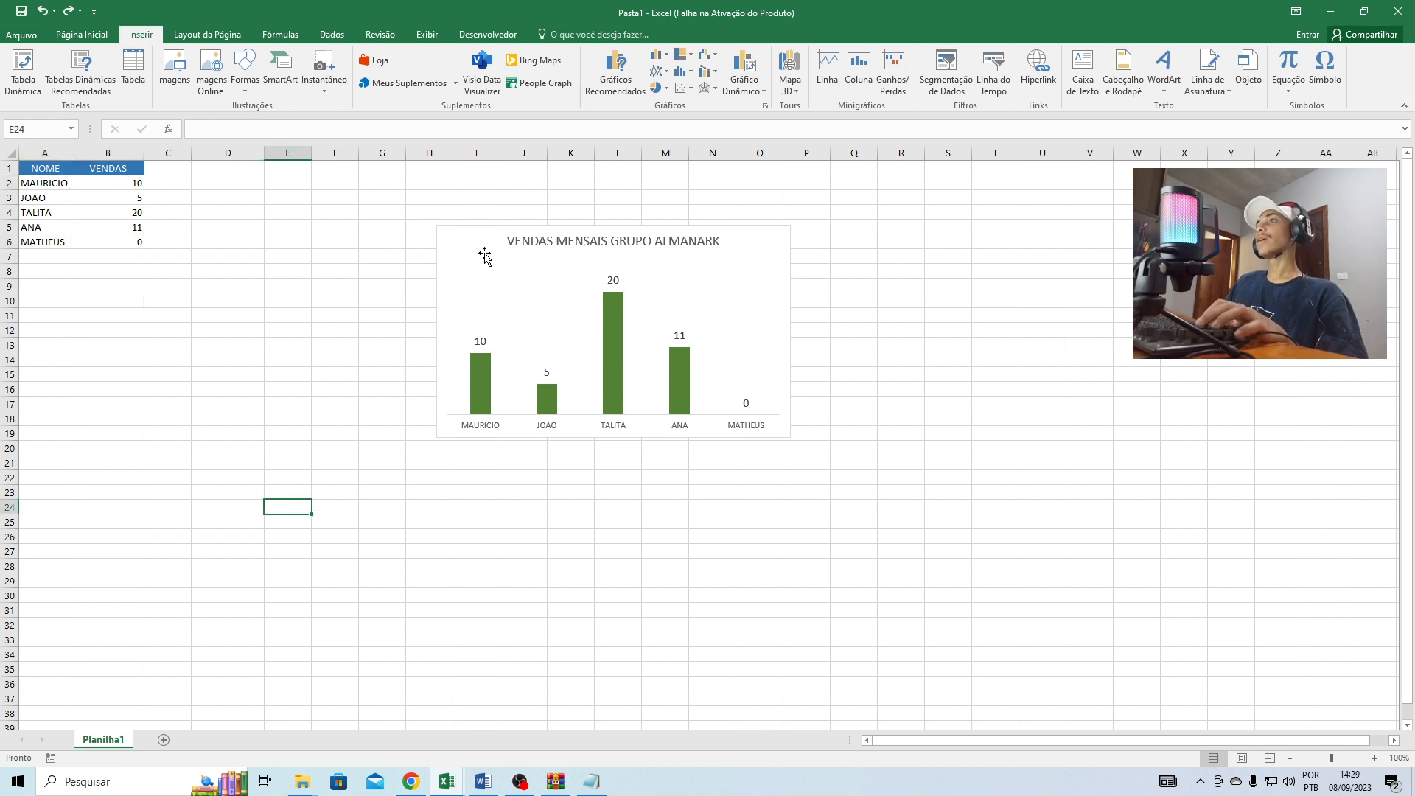
drag(480, 253, 445, 256)
key(Delete)
click(335, 315)
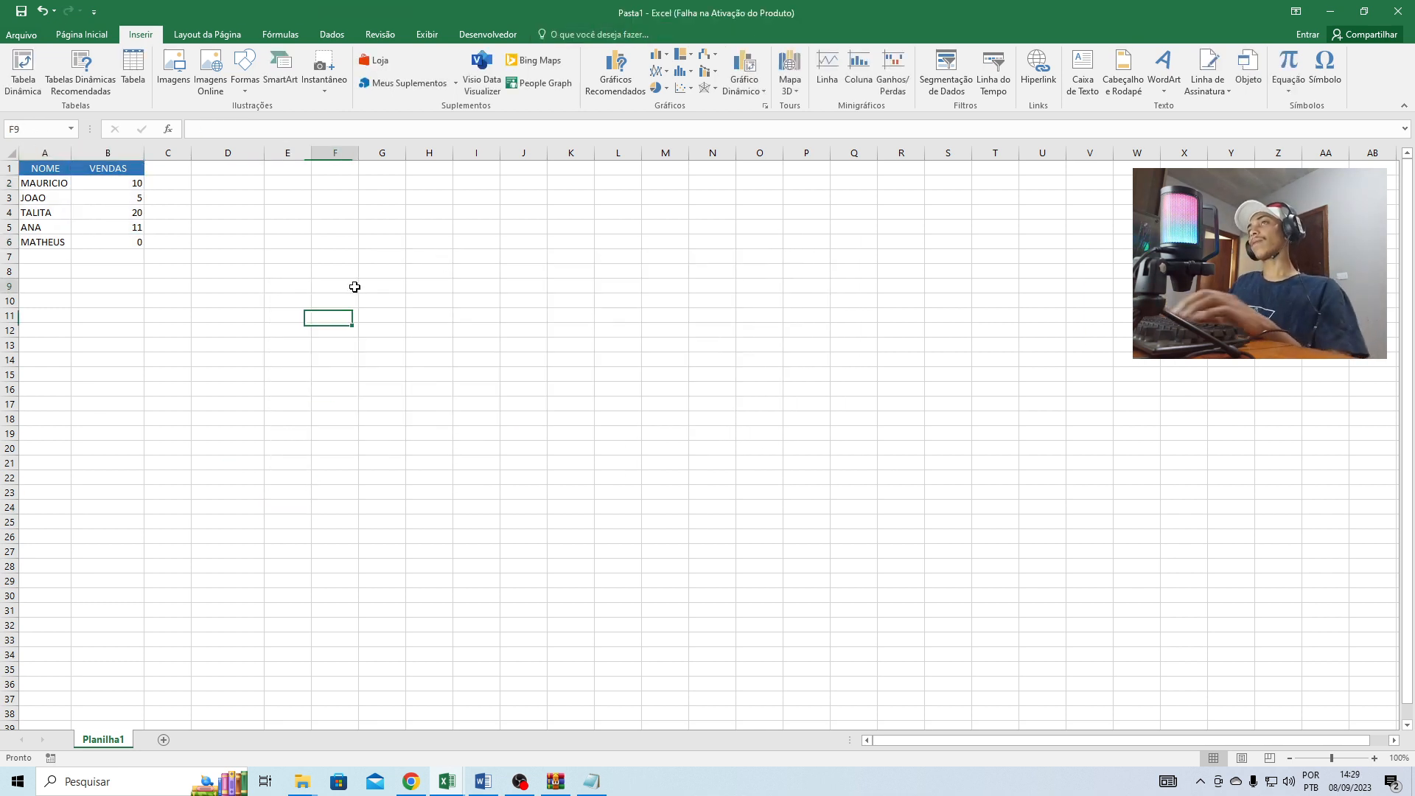
click(193, 249)
- Insert a 2D pie chart from the data in A1:B6 and move it up closer to the table
drag(33, 169, 112, 242)
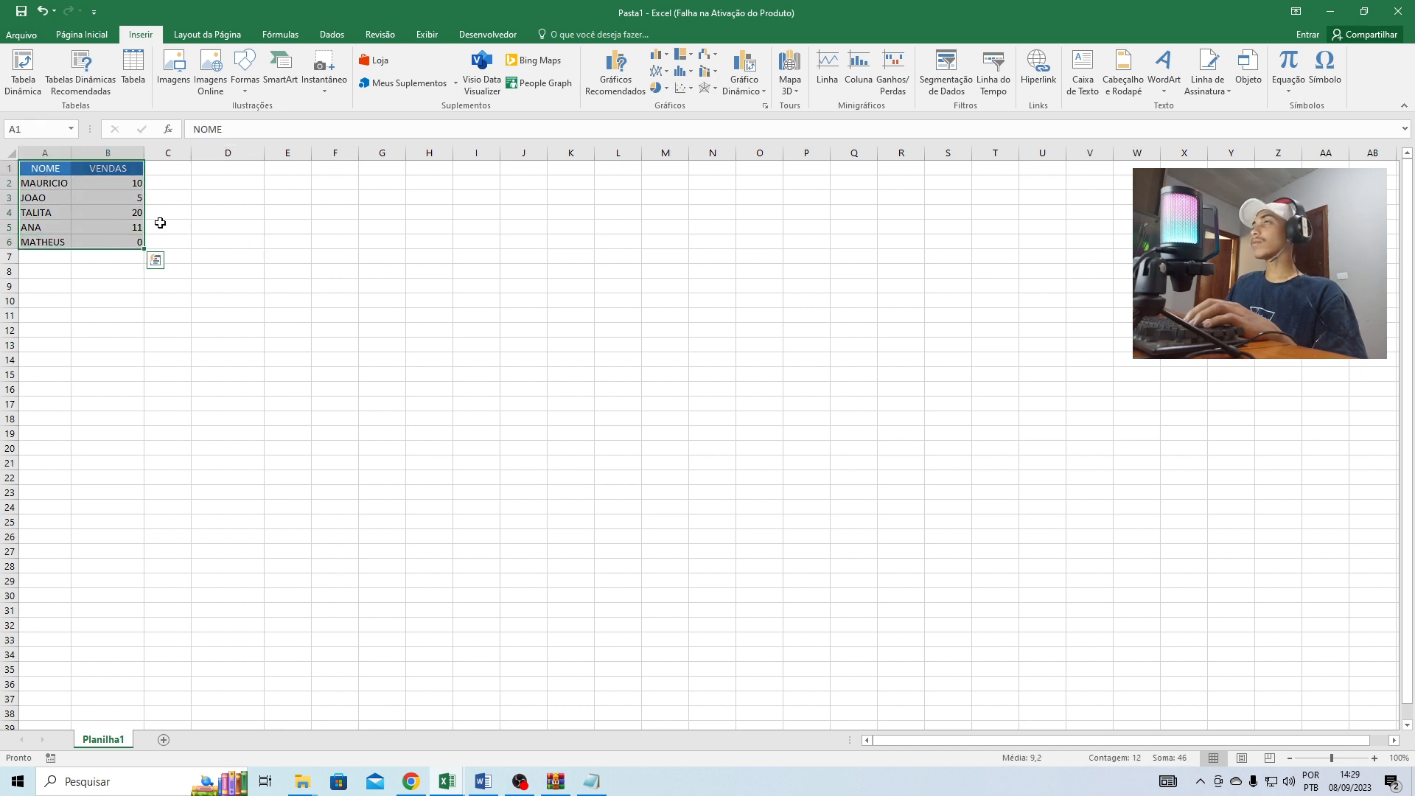
click(656, 87)
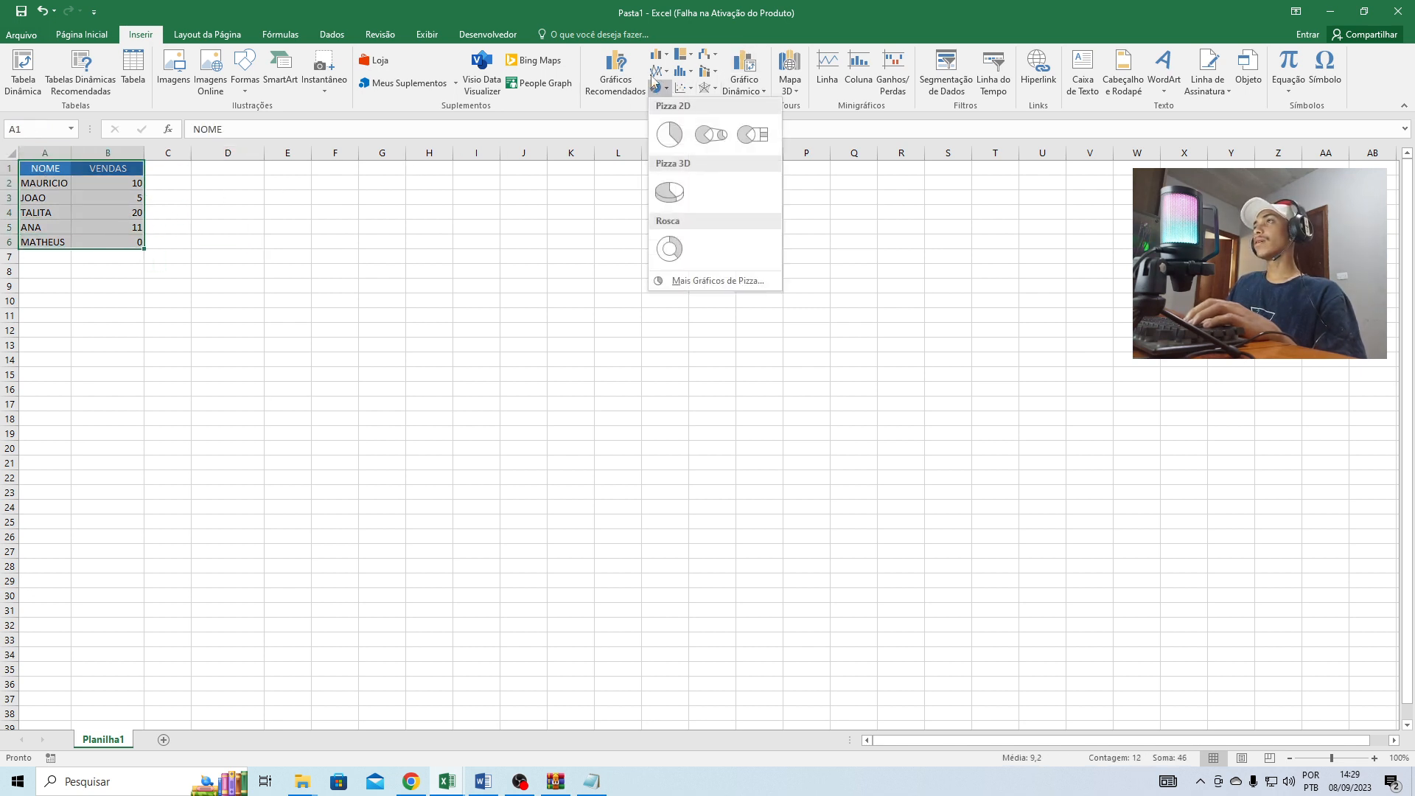
click(669, 134)
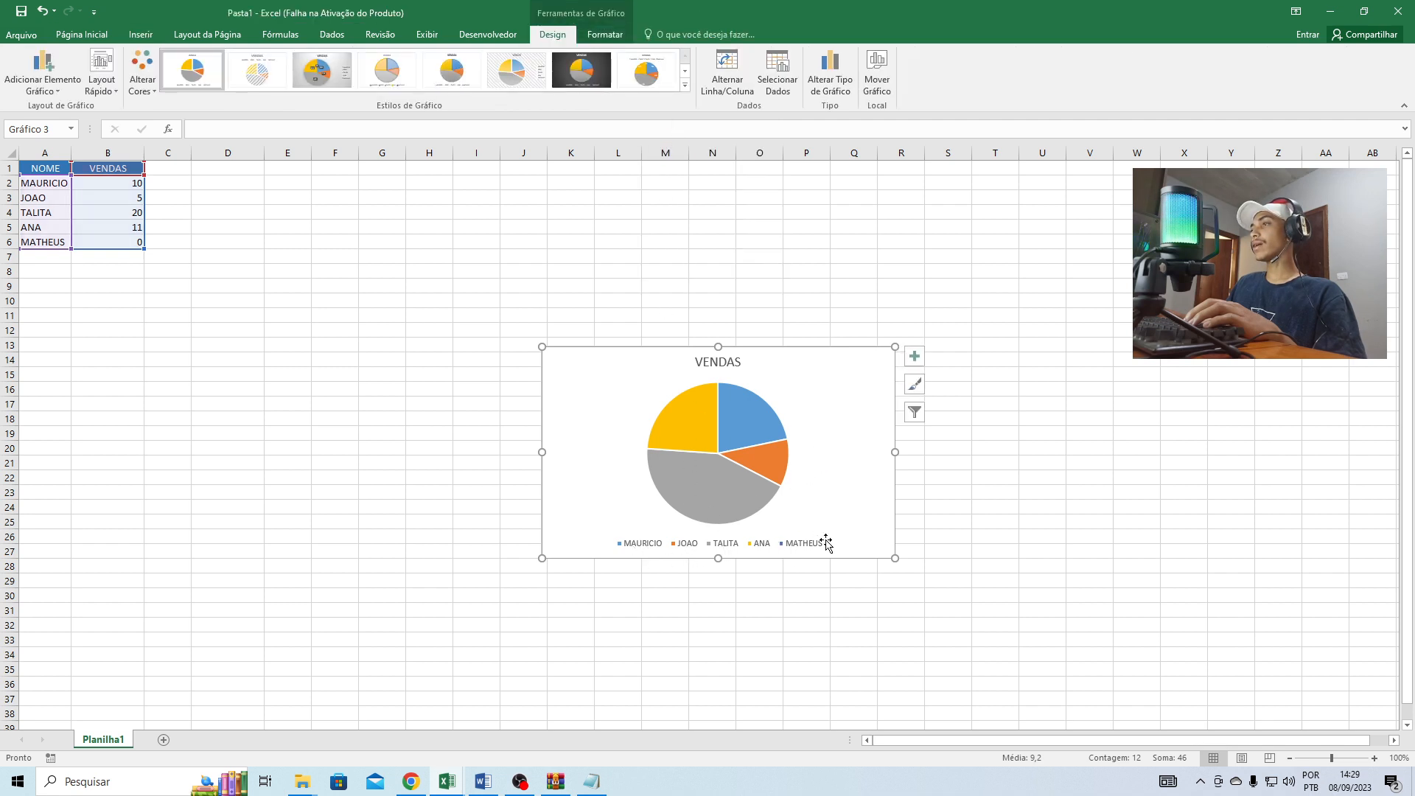
drag(641, 365, 542, 239)
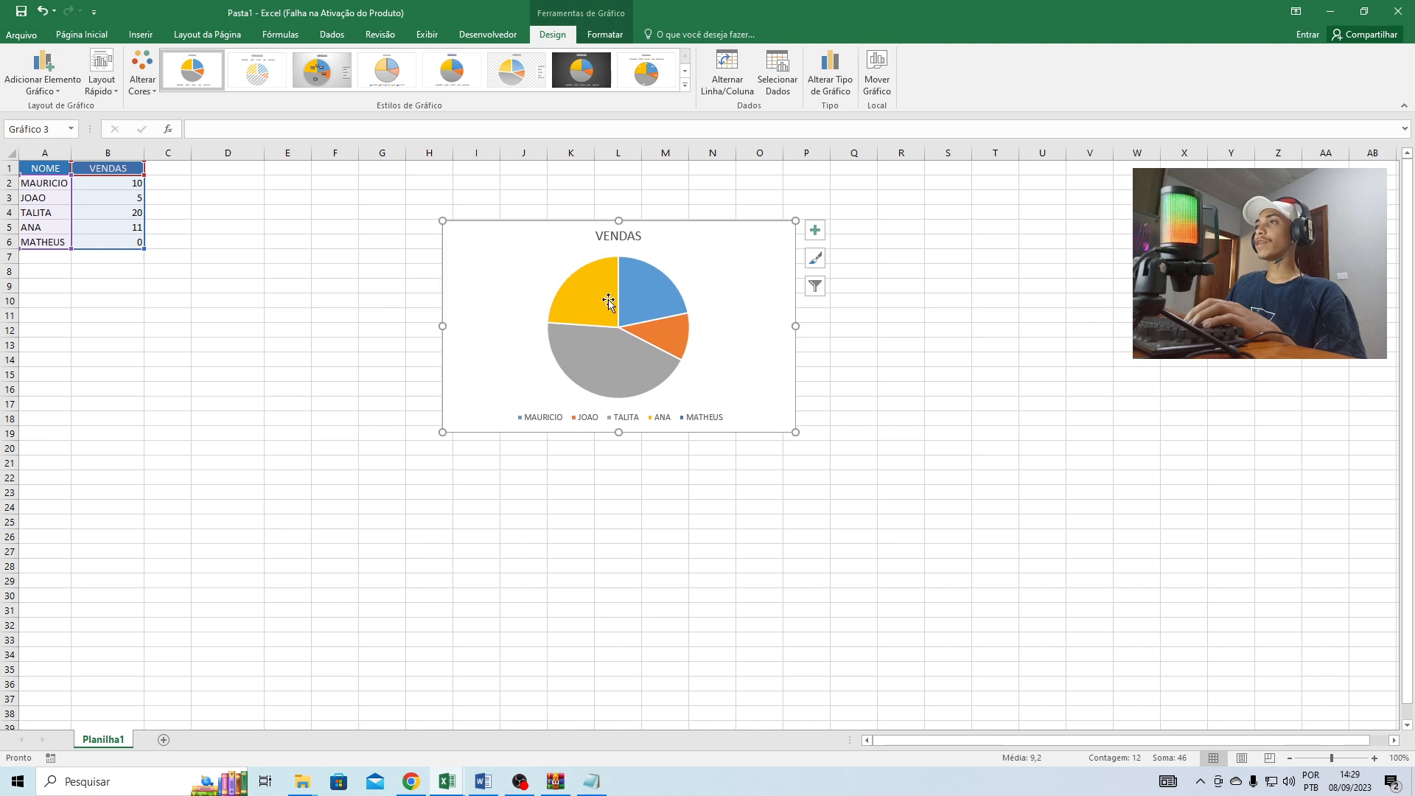
- Add data labels to the pie slices and recolour the chart with the monochromatic blue palette
right_click(611, 300)
click(686, 402)
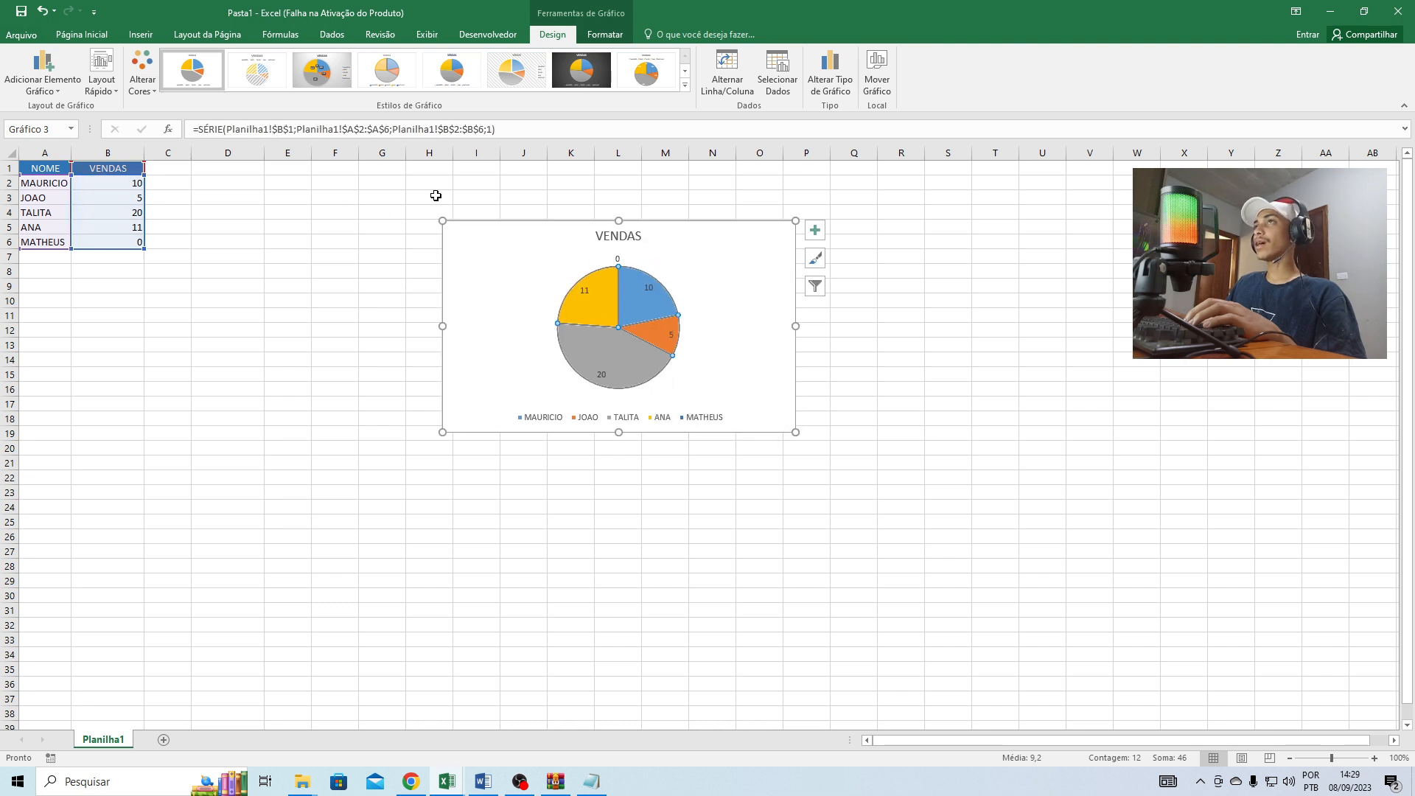
click(145, 82)
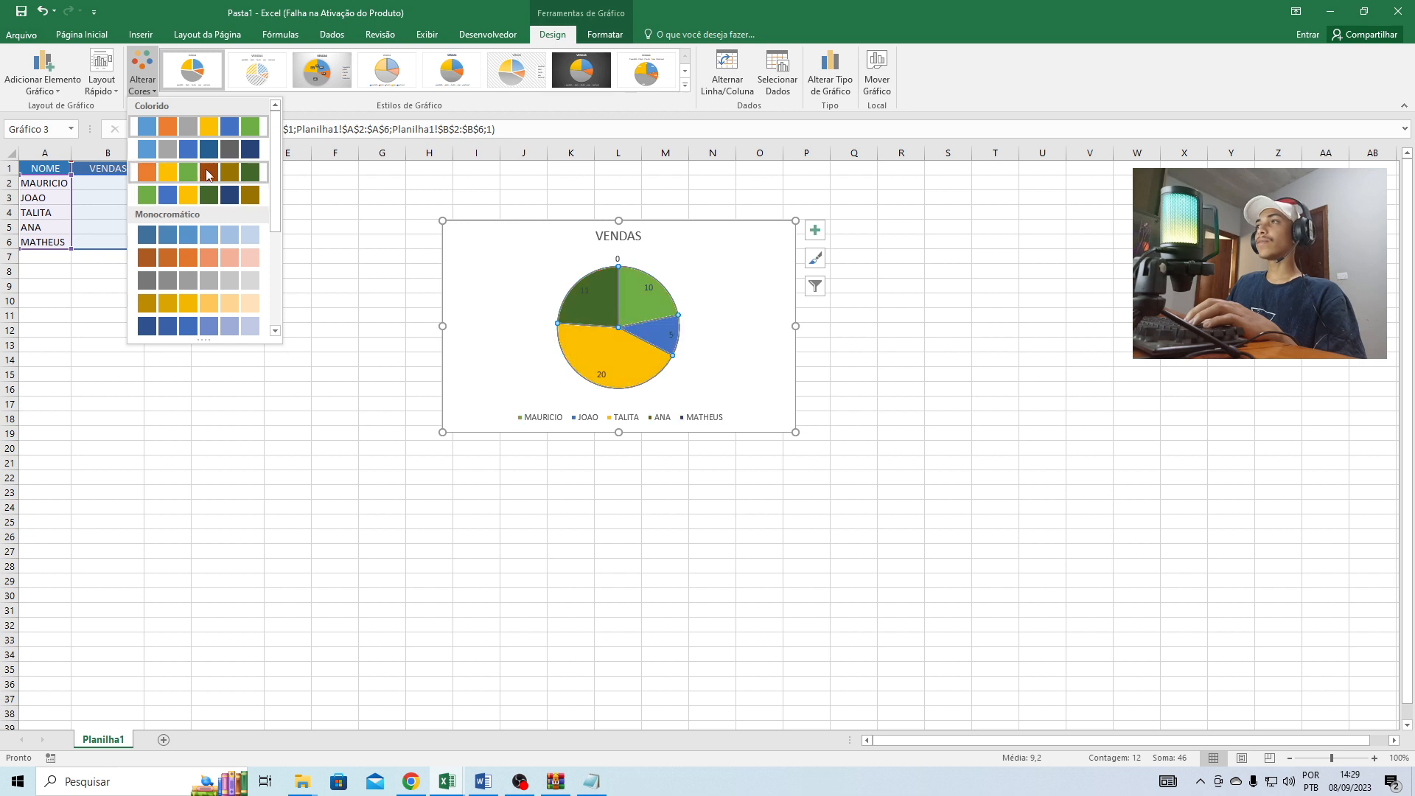
click(193, 328)
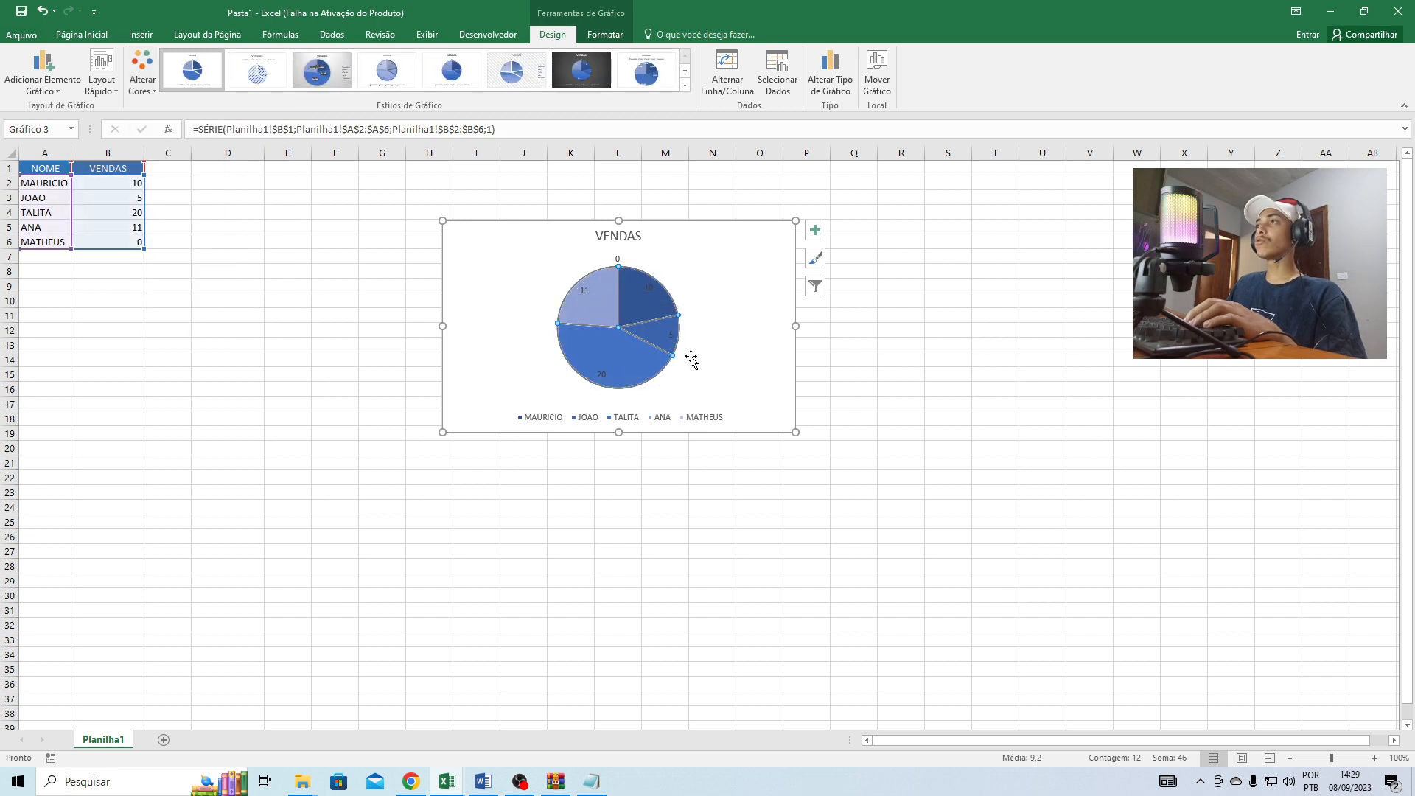
- Format the pie chart's data labels as white, bold text at size 16
click(582, 291)
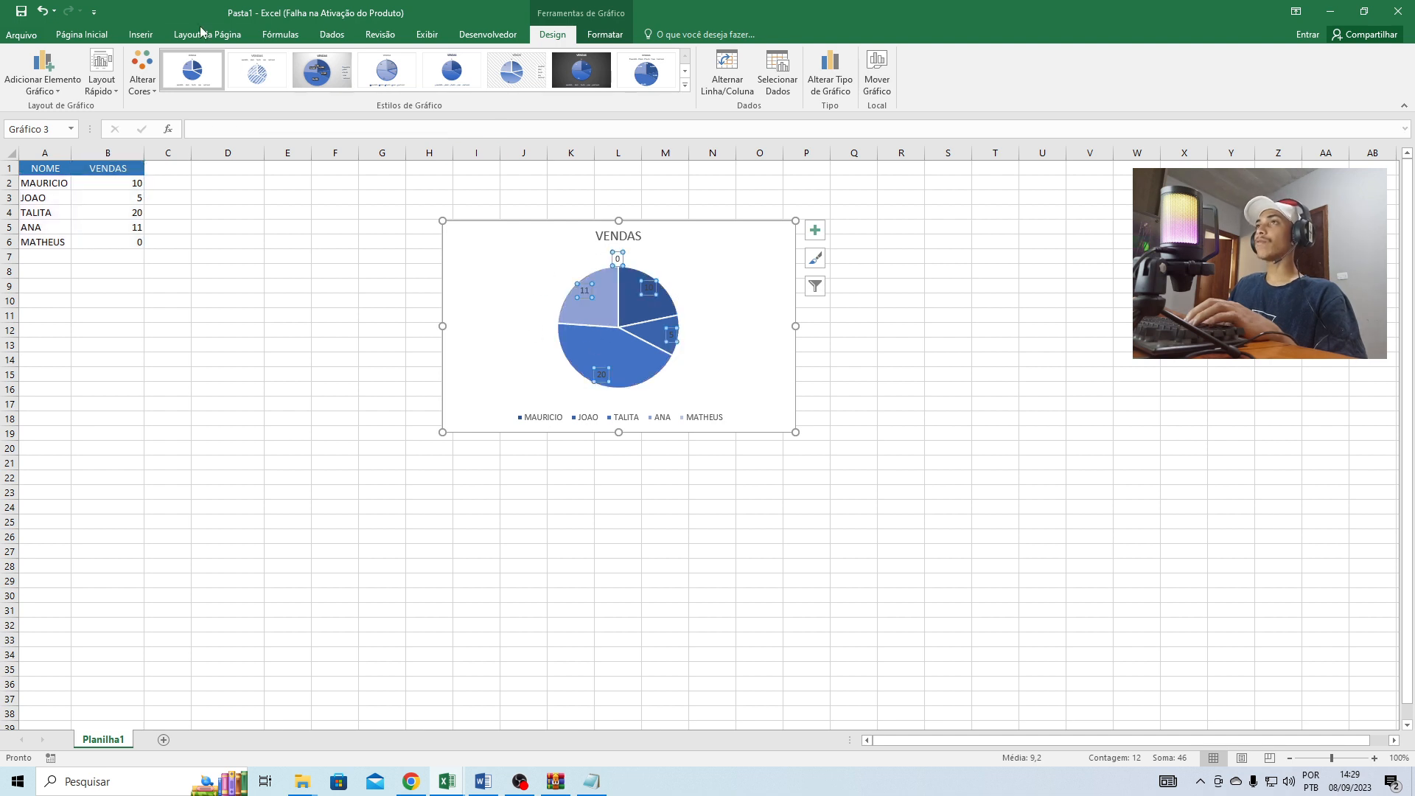
click(605, 34)
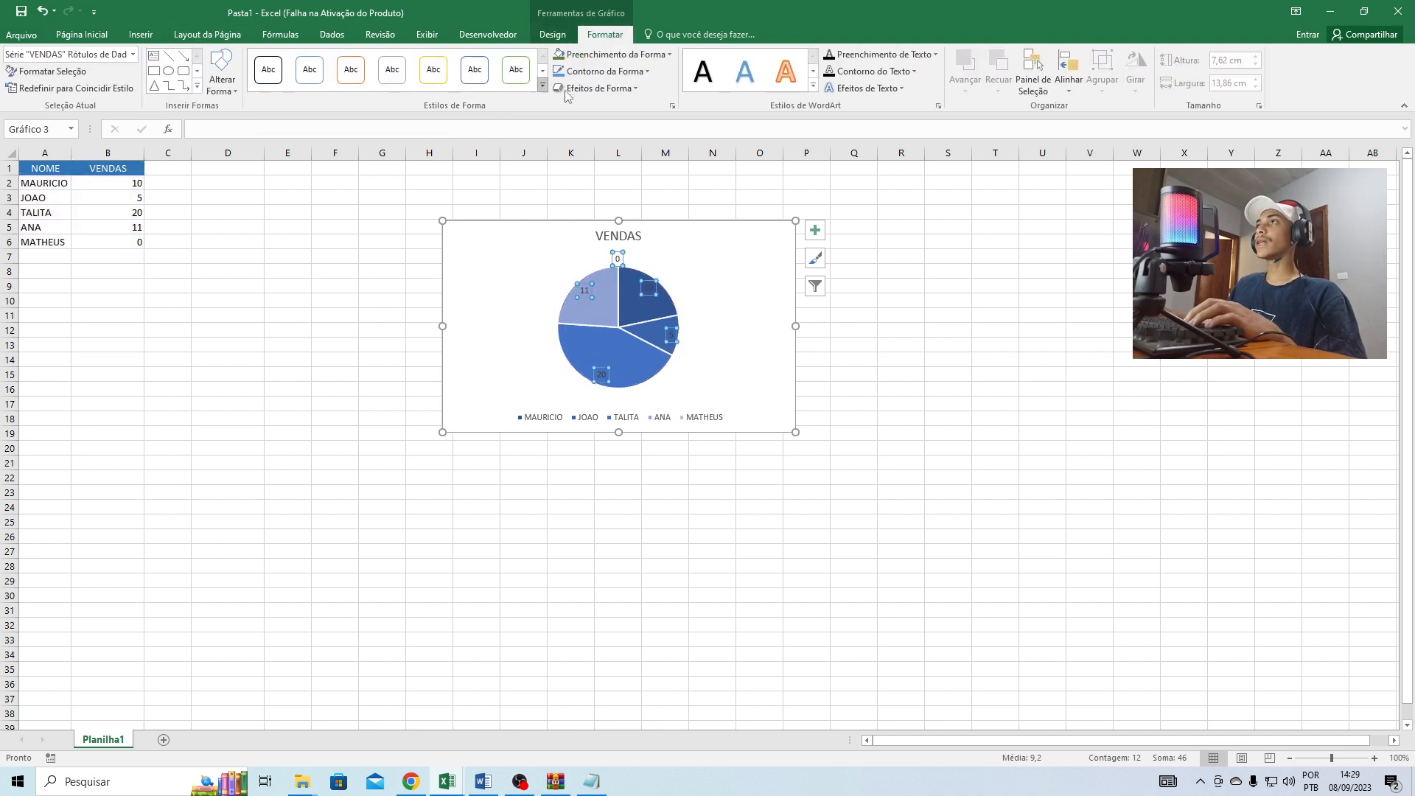
click(81, 34)
click(269, 61)
click(269, 60)
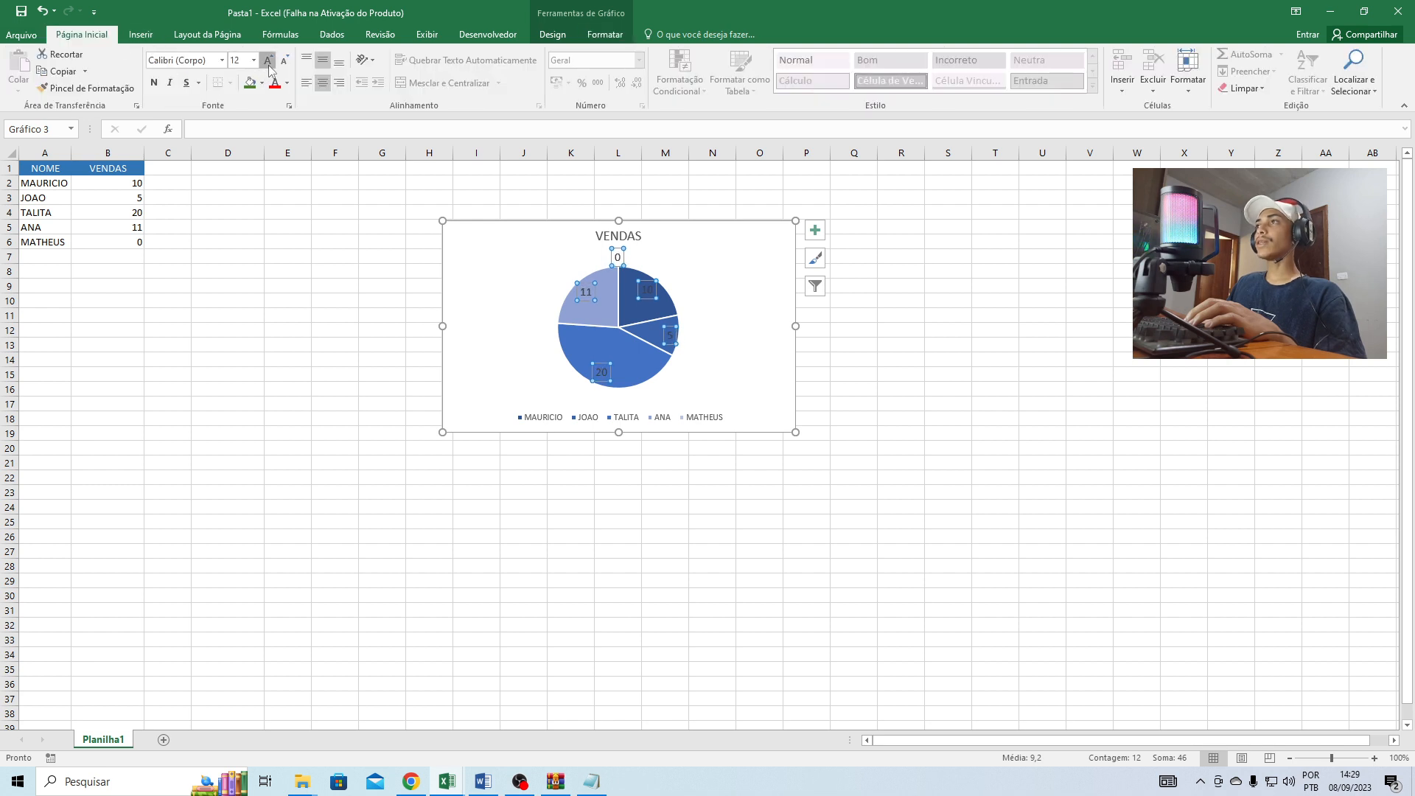
click(269, 60)
click(288, 62)
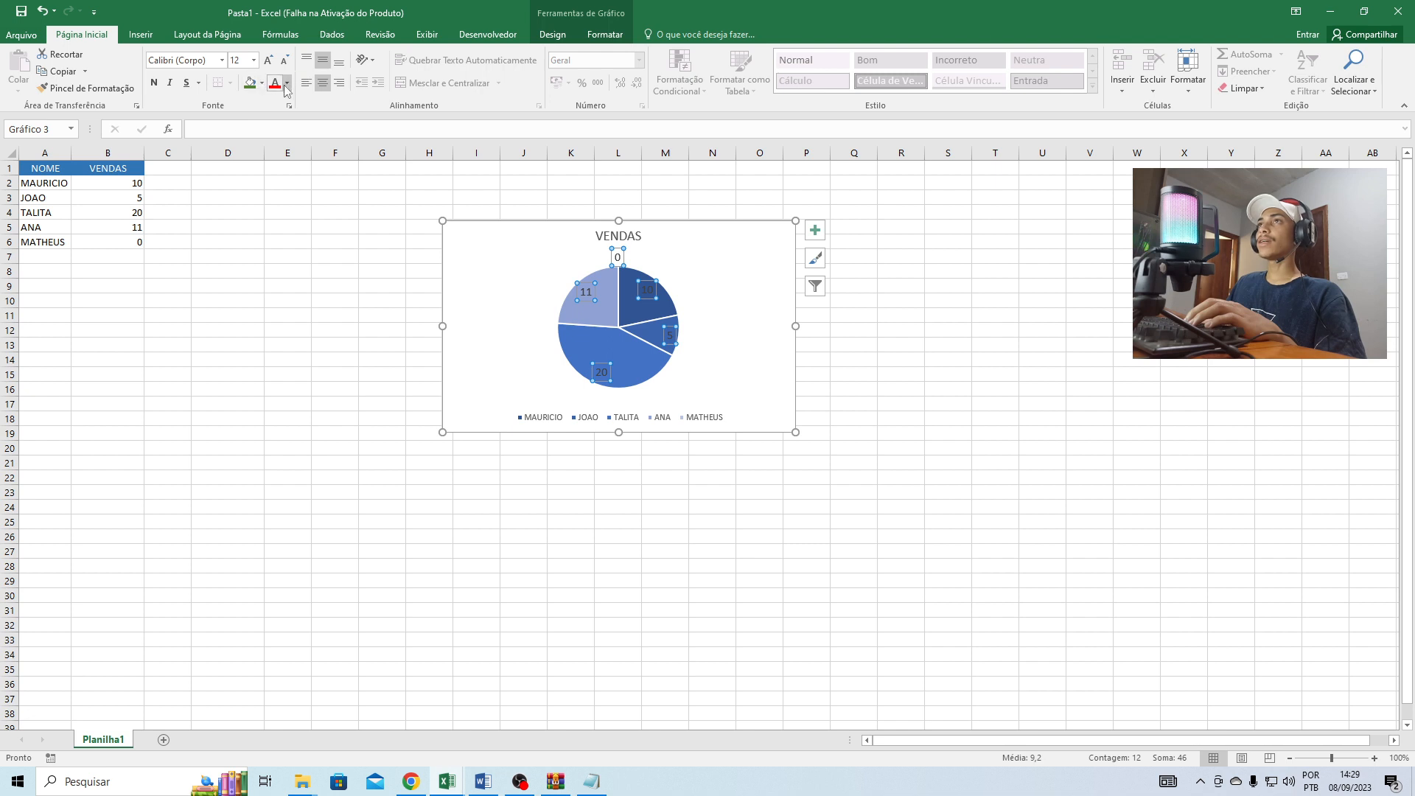
click(288, 84)
click(275, 135)
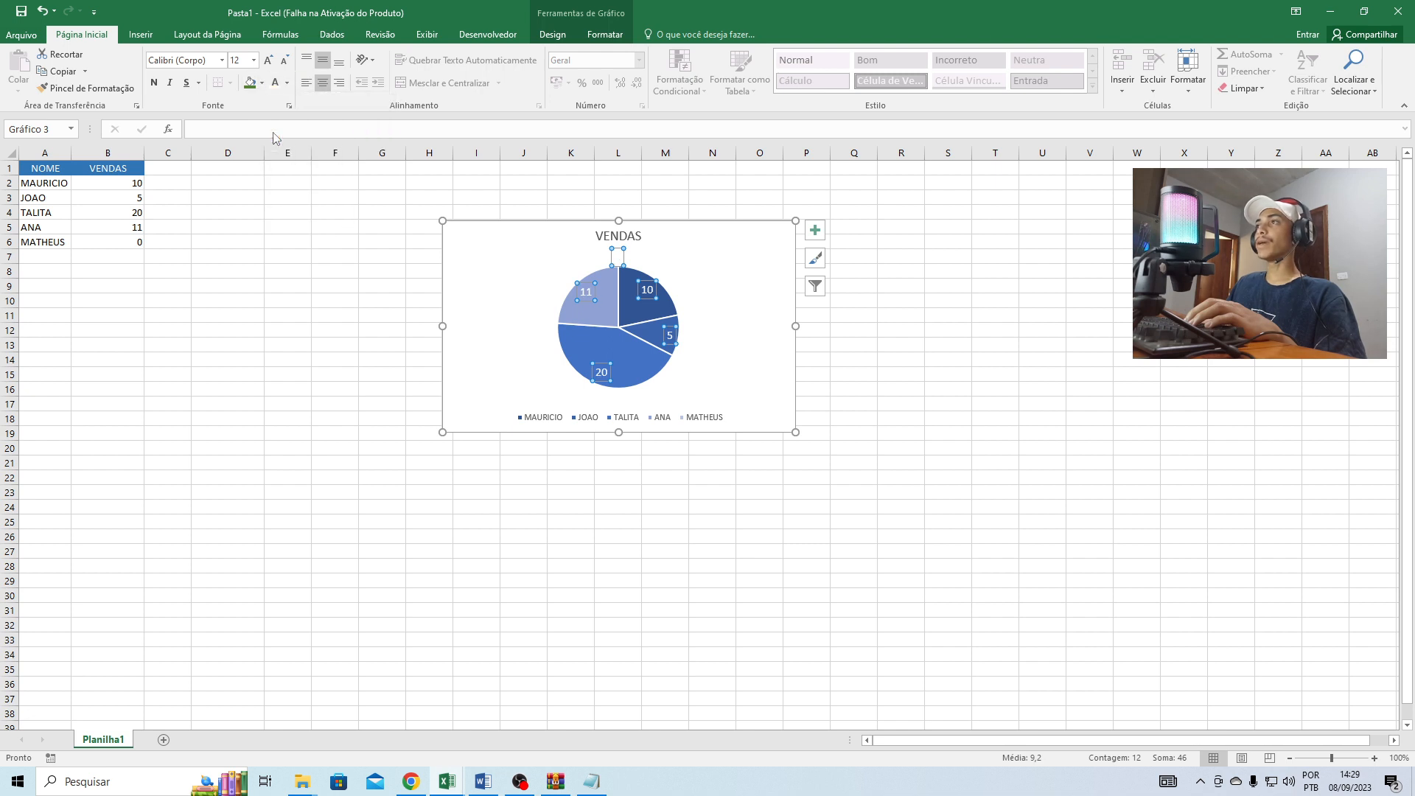
click(269, 62)
click(268, 62)
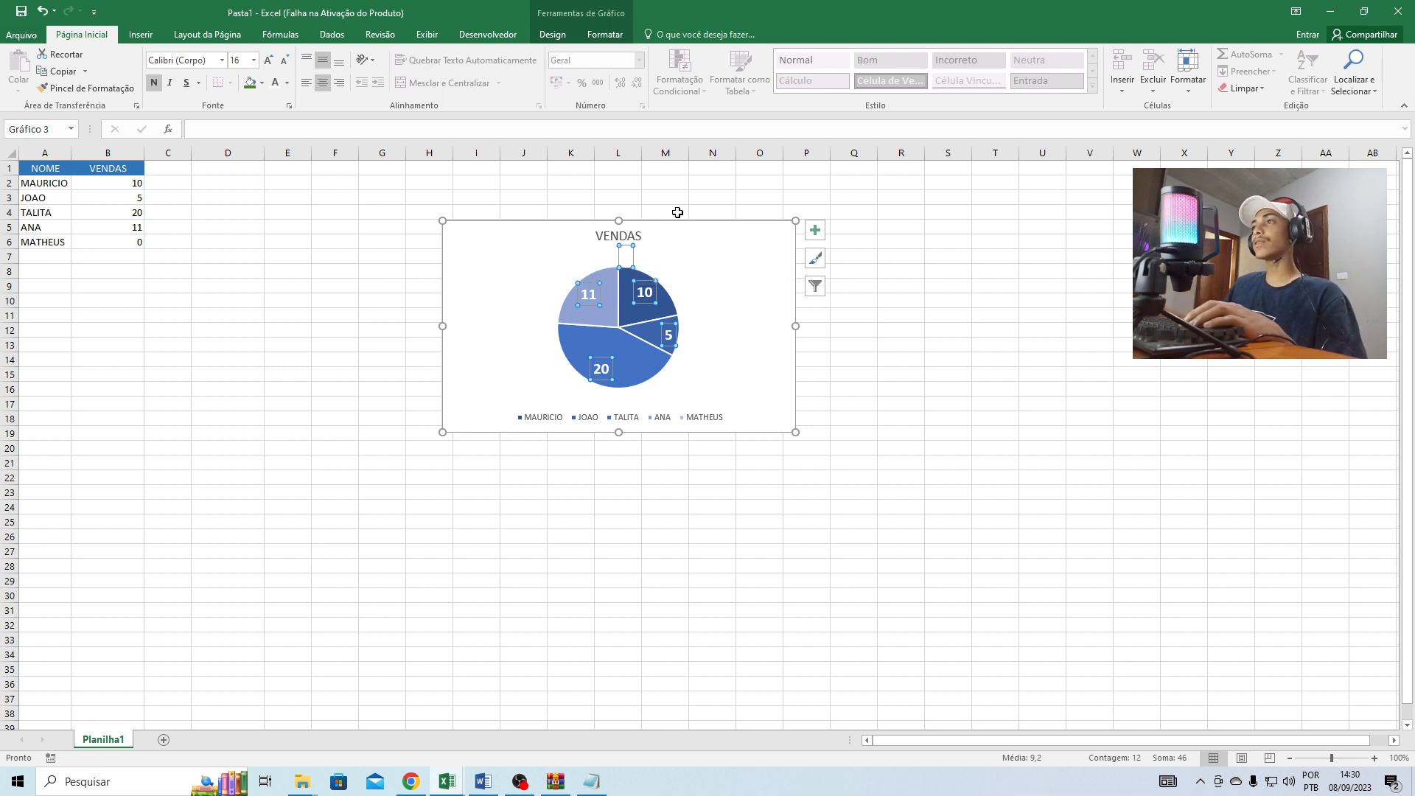
- Set the pie's data labels to show only percentages instead of values, with leader lines turned off
drag(727, 226, 747, 206)
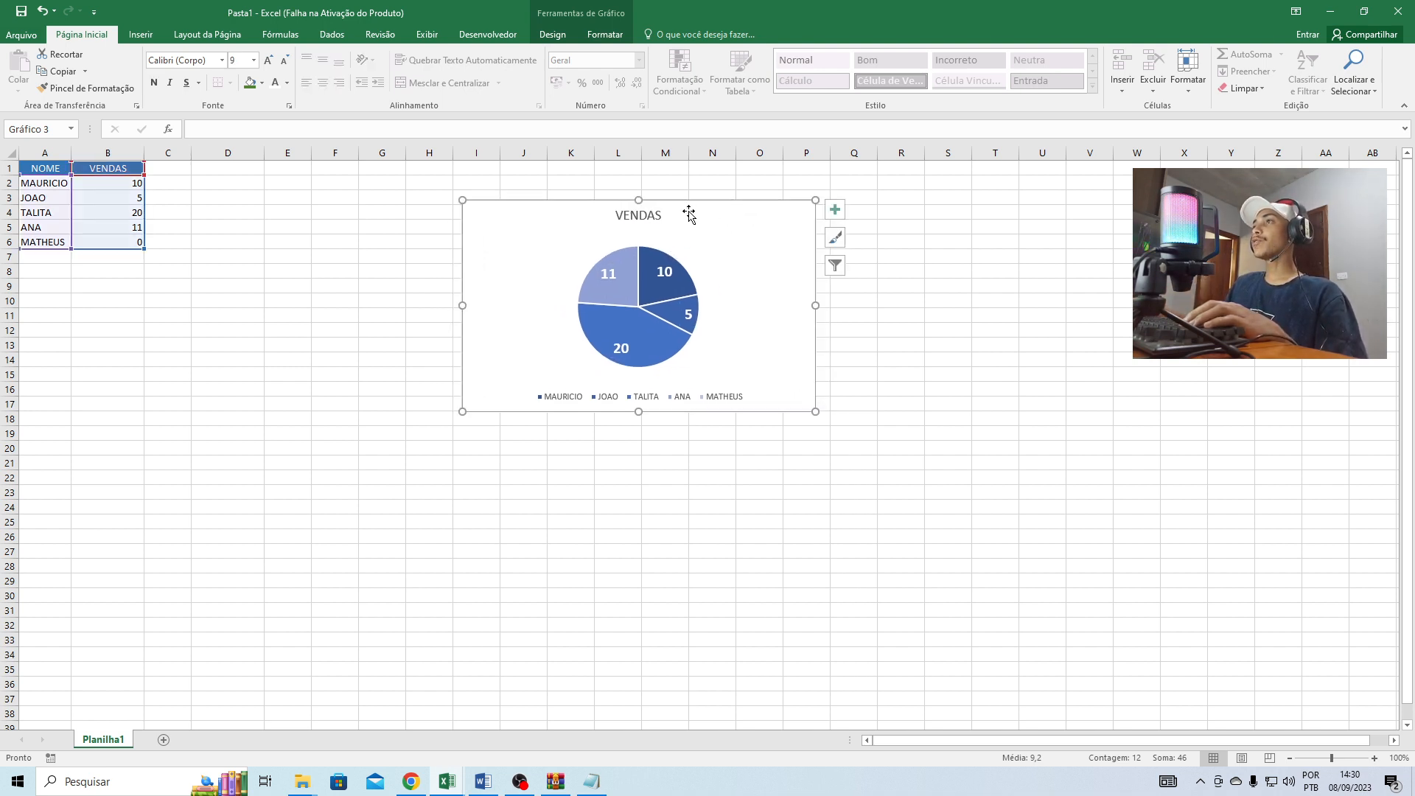
click(615, 277)
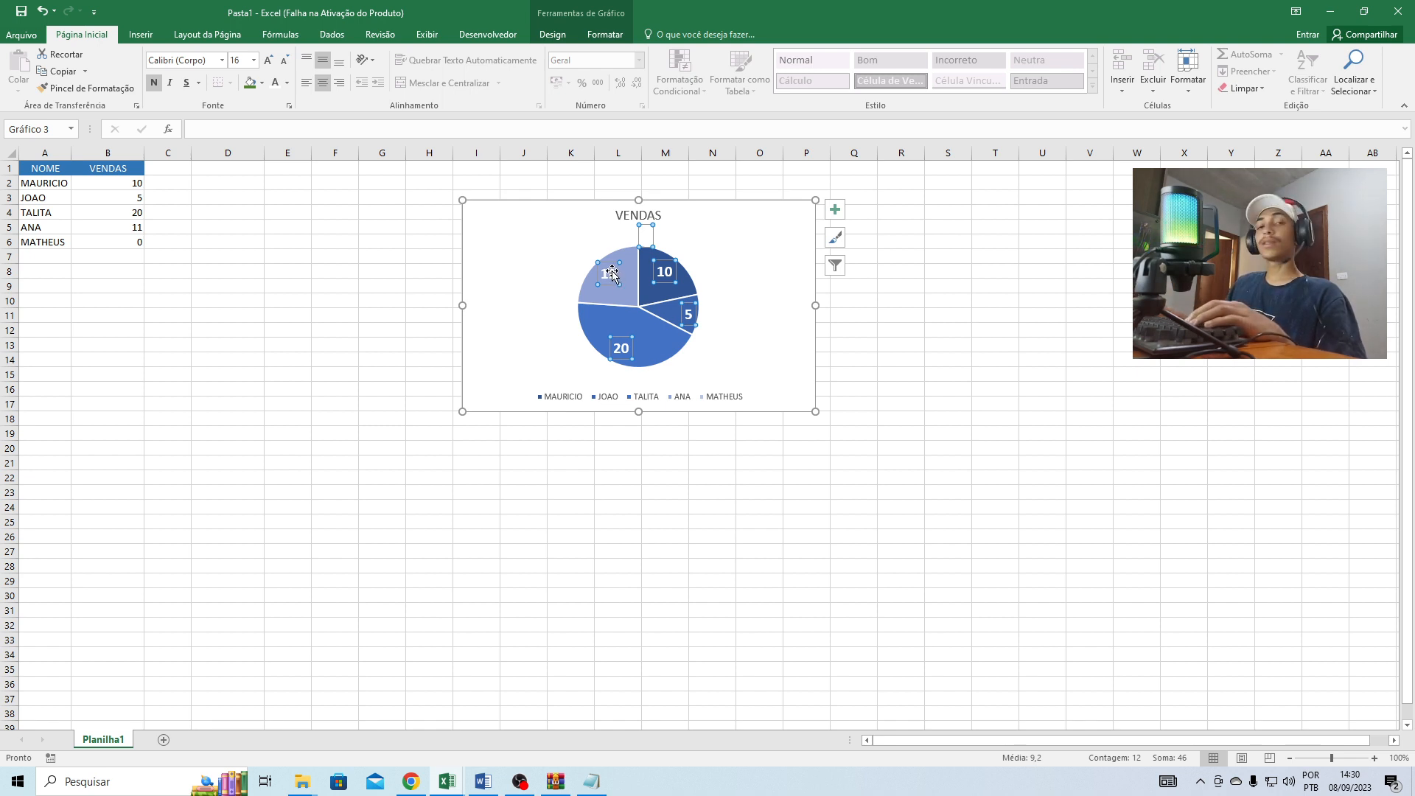
right_click(612, 274)
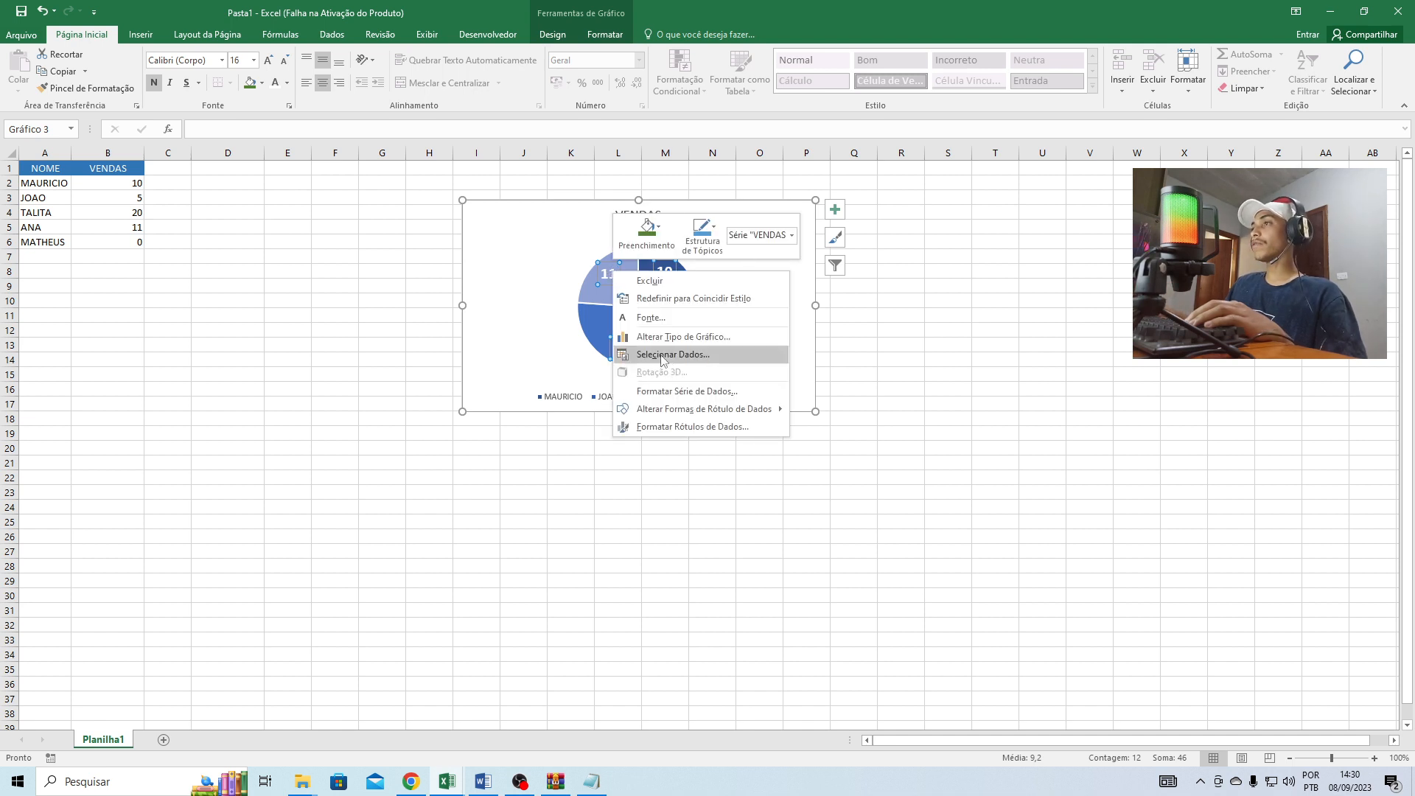
click(722, 428)
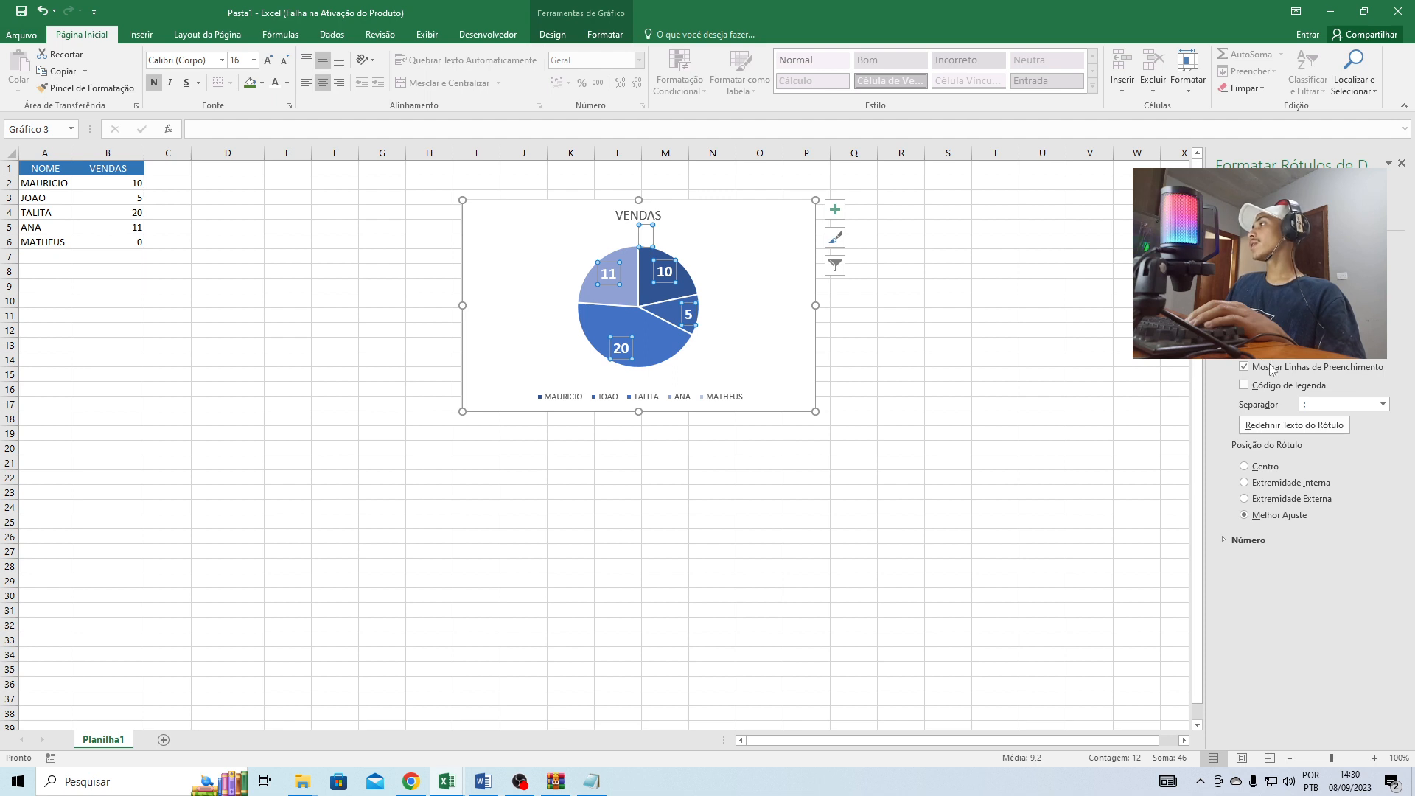
click(1362, 368)
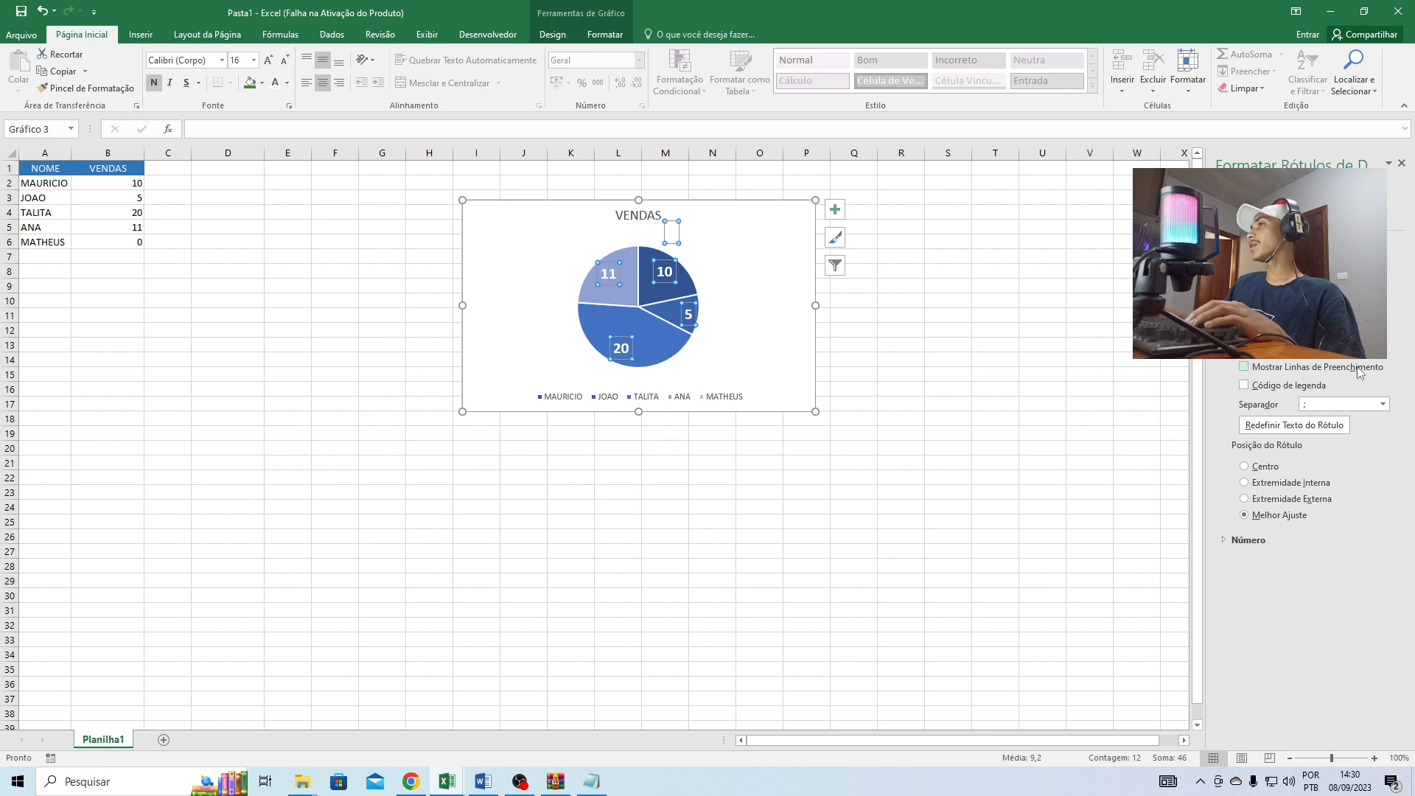
click(1245, 349)
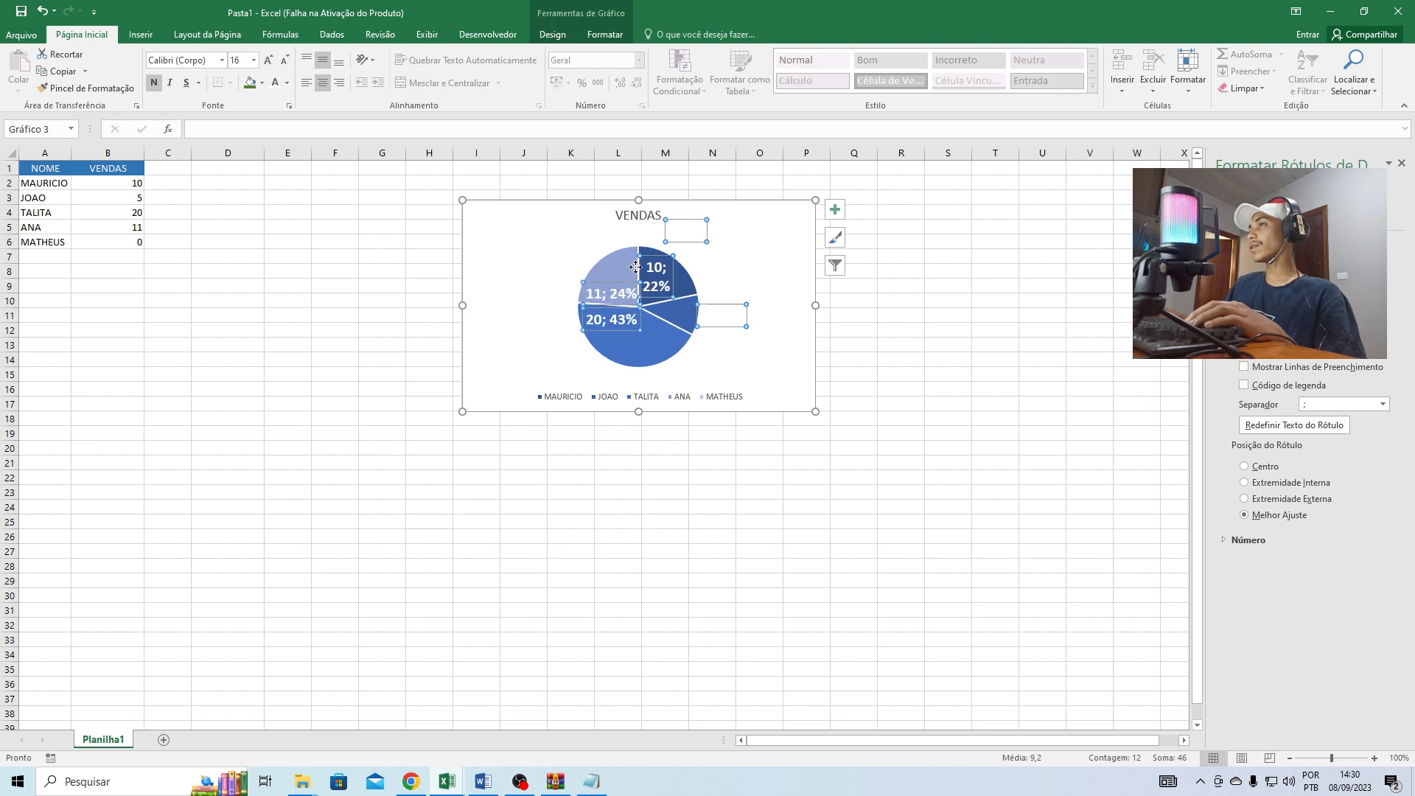
click(1244, 331)
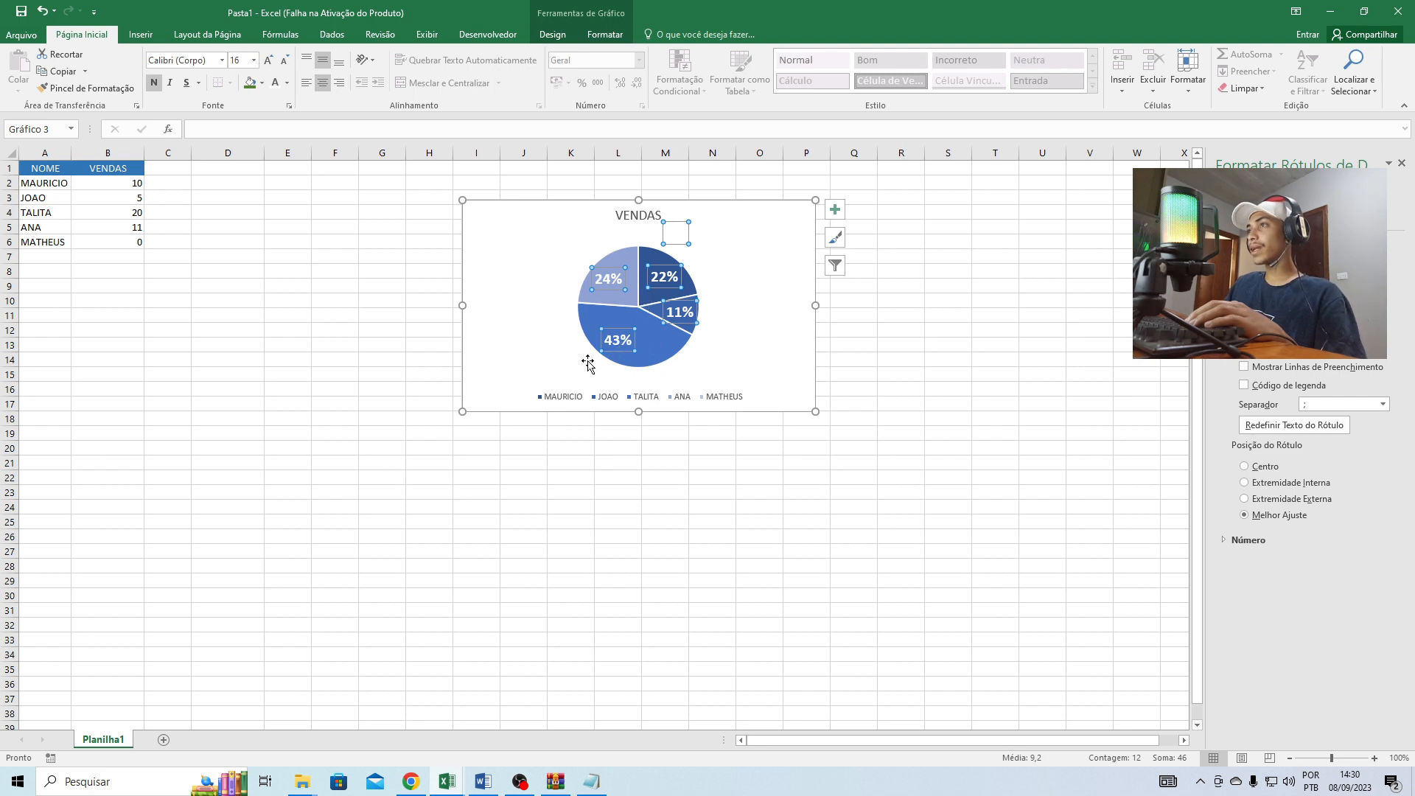
- Reposition the pie chart well clear of the table, over about columns K to R
drag(786, 198, 665, 202)
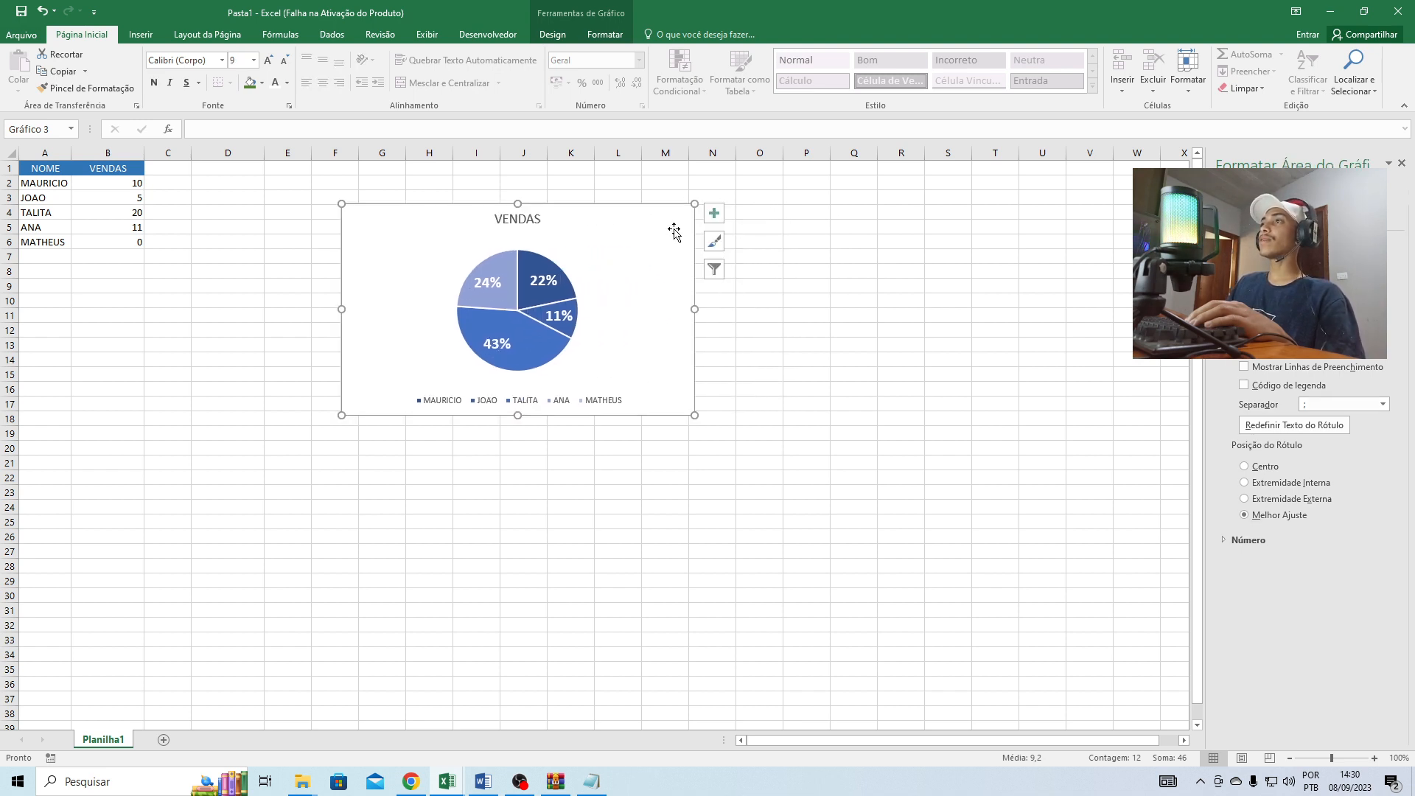
click(846, 286)
click(648, 224)
click(824, 244)
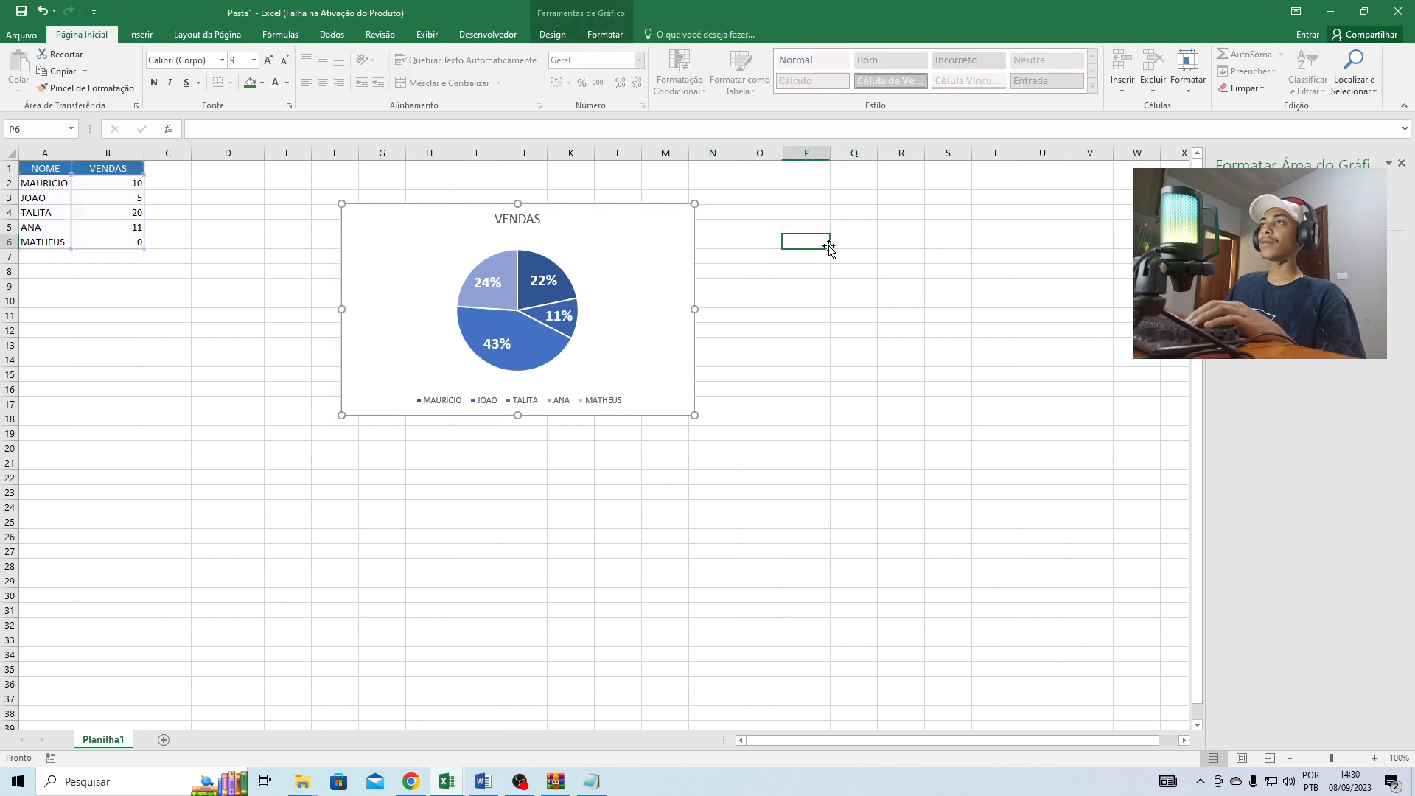
drag(623, 221, 830, 232)
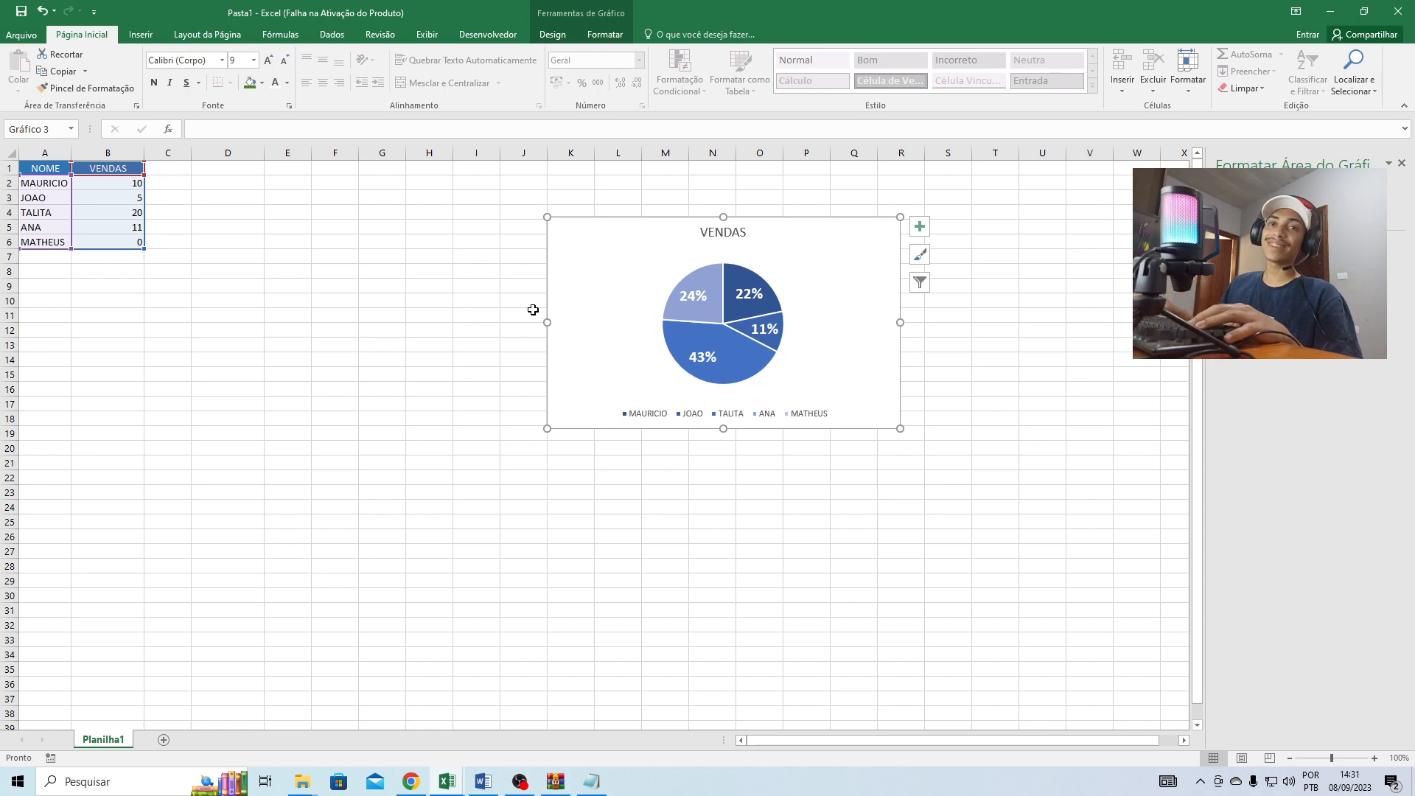
- Switch to the Word course outline and add "Linhas e Pizza" after "Gráfico de Colunas" in item 13
click(520, 782)
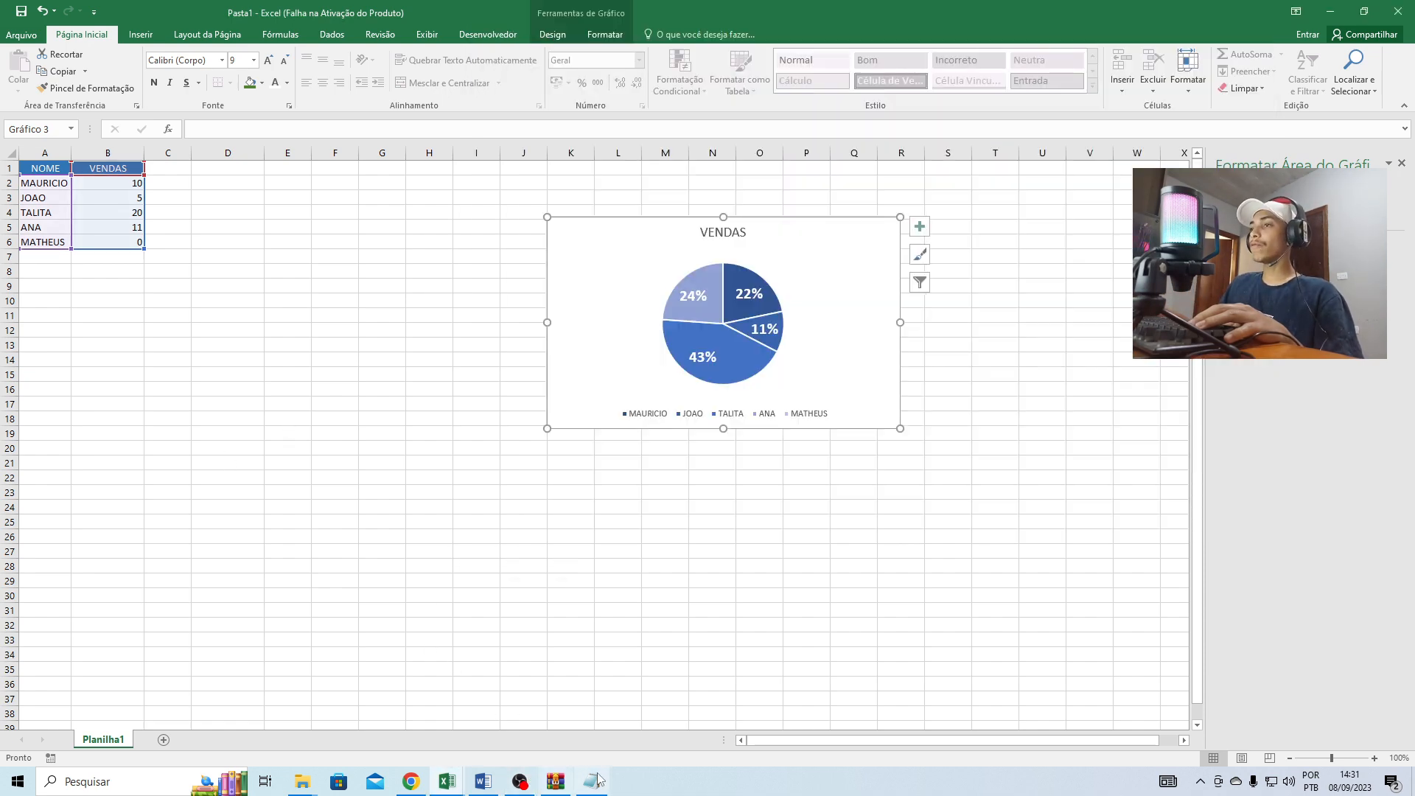
click(483, 781)
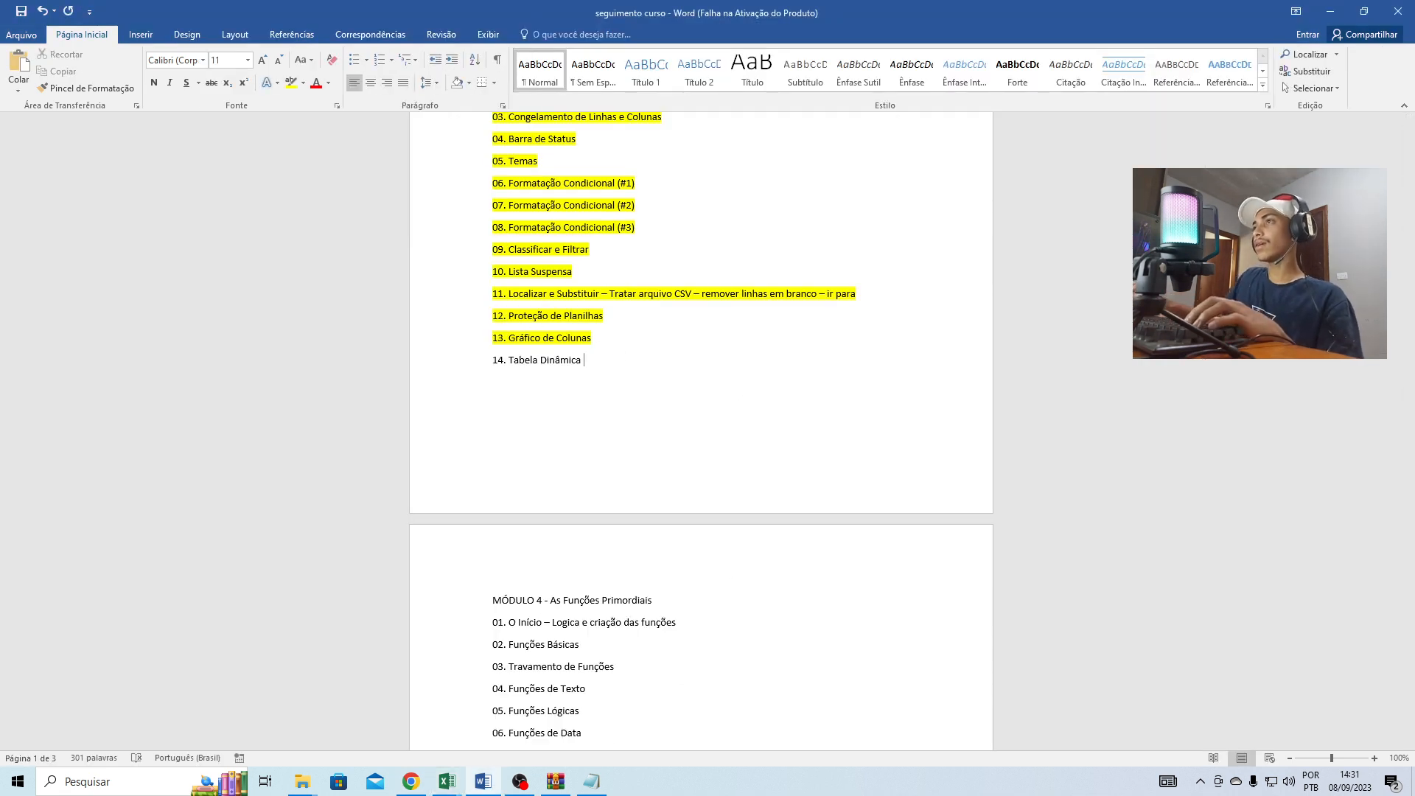
click(610, 338)
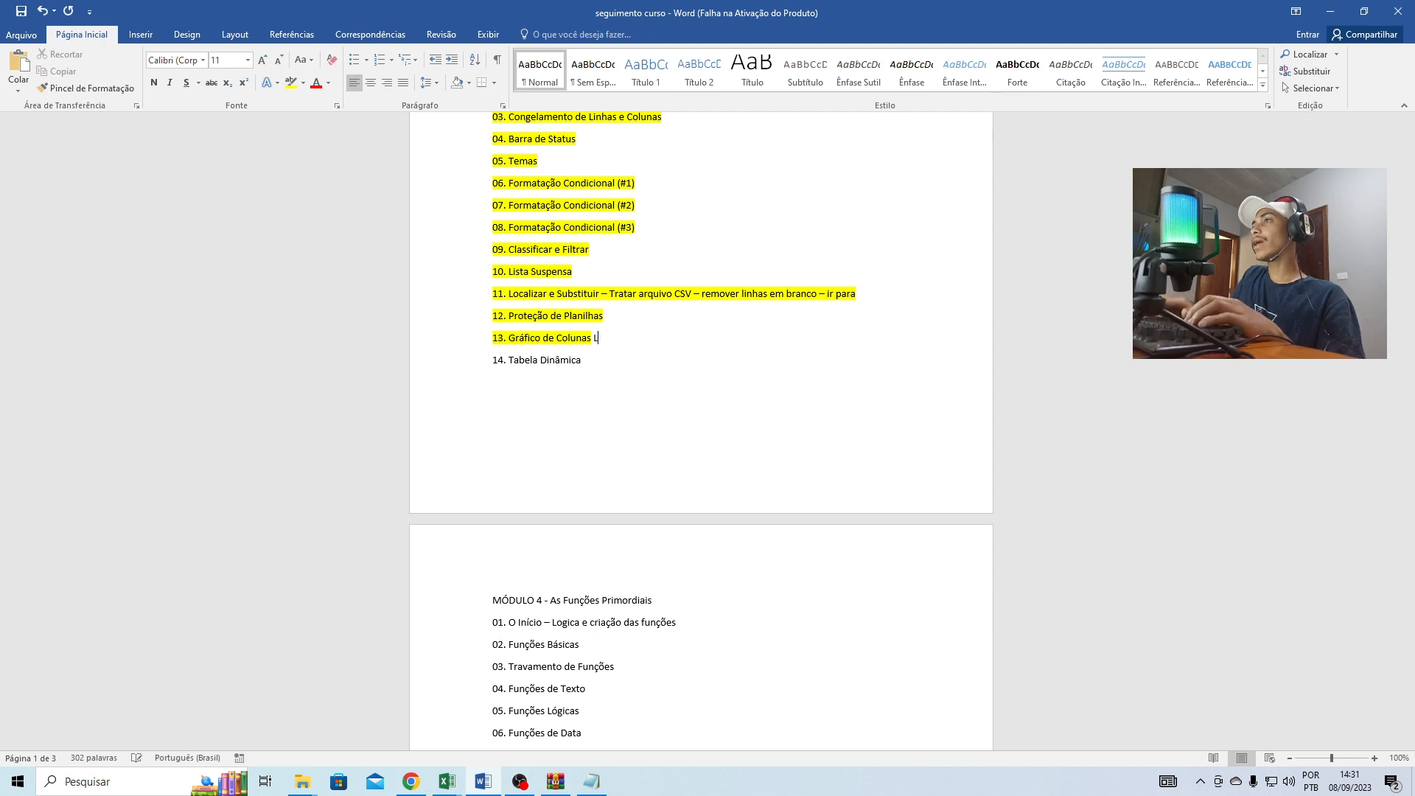
text(Linhas e P)
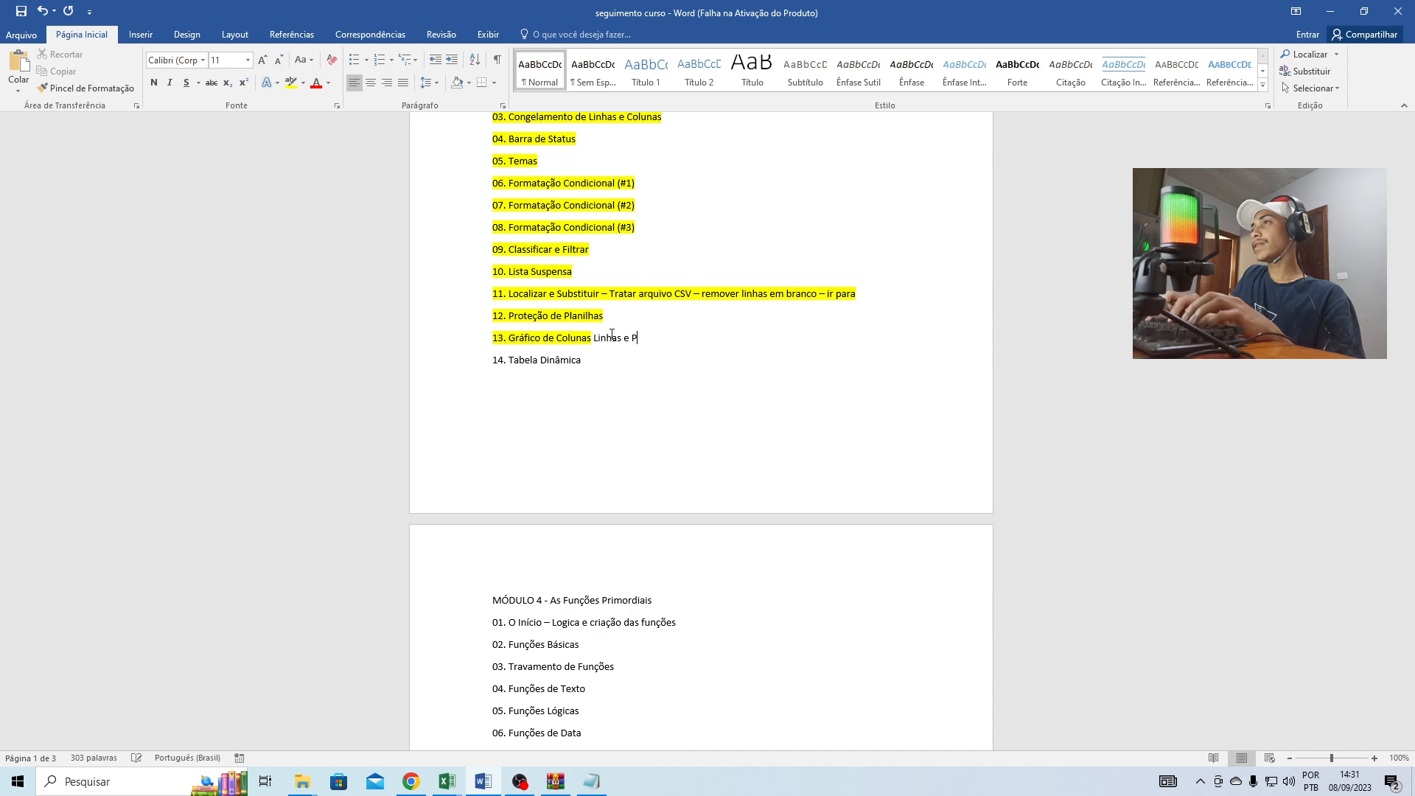
text(izza)
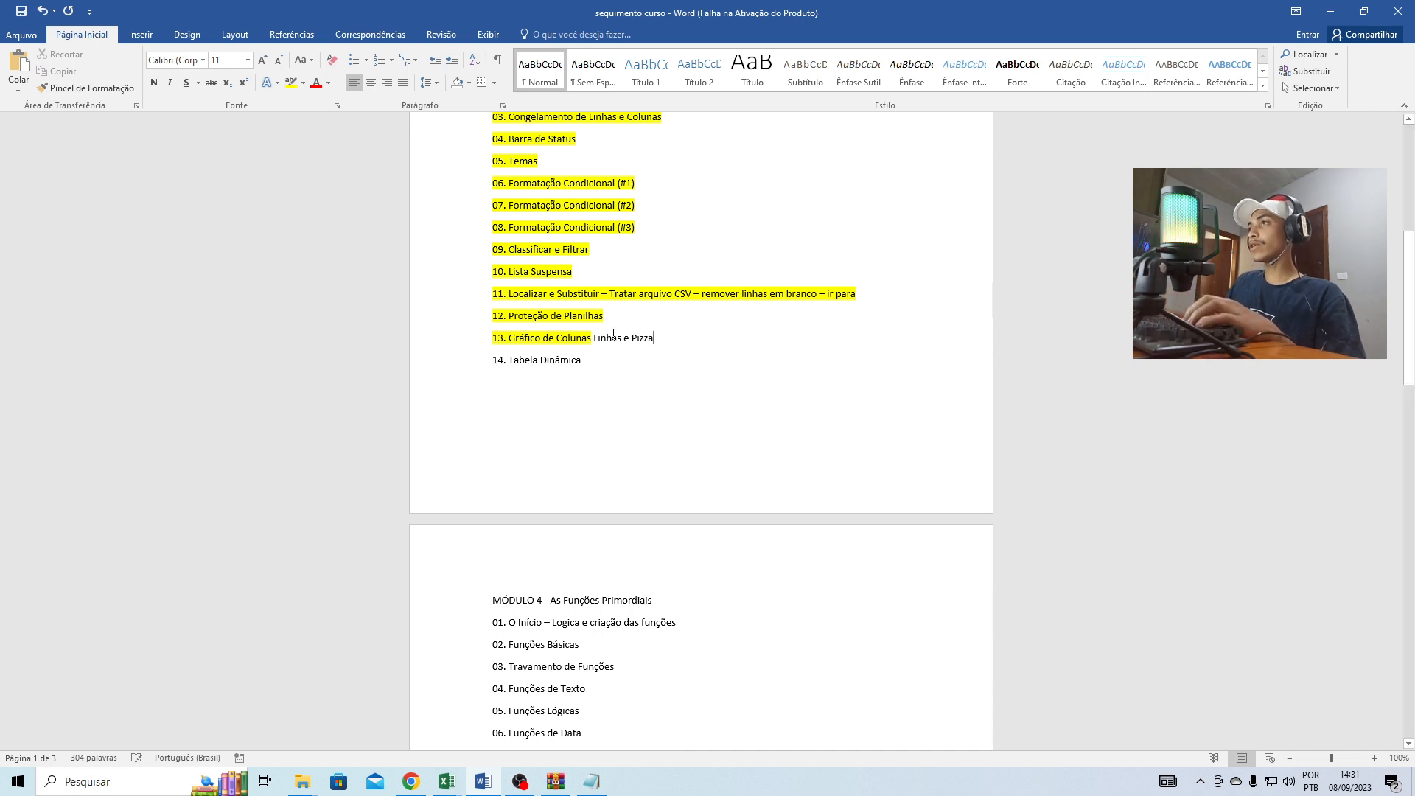
- Highlight the added words "Linhas e Pizza" in item 13 in yellow
key(ctrl+shift+Left)
key(ctrl+shift+Left)
key(ctrl+shift+Left)
key(ctrl+shift+Left)
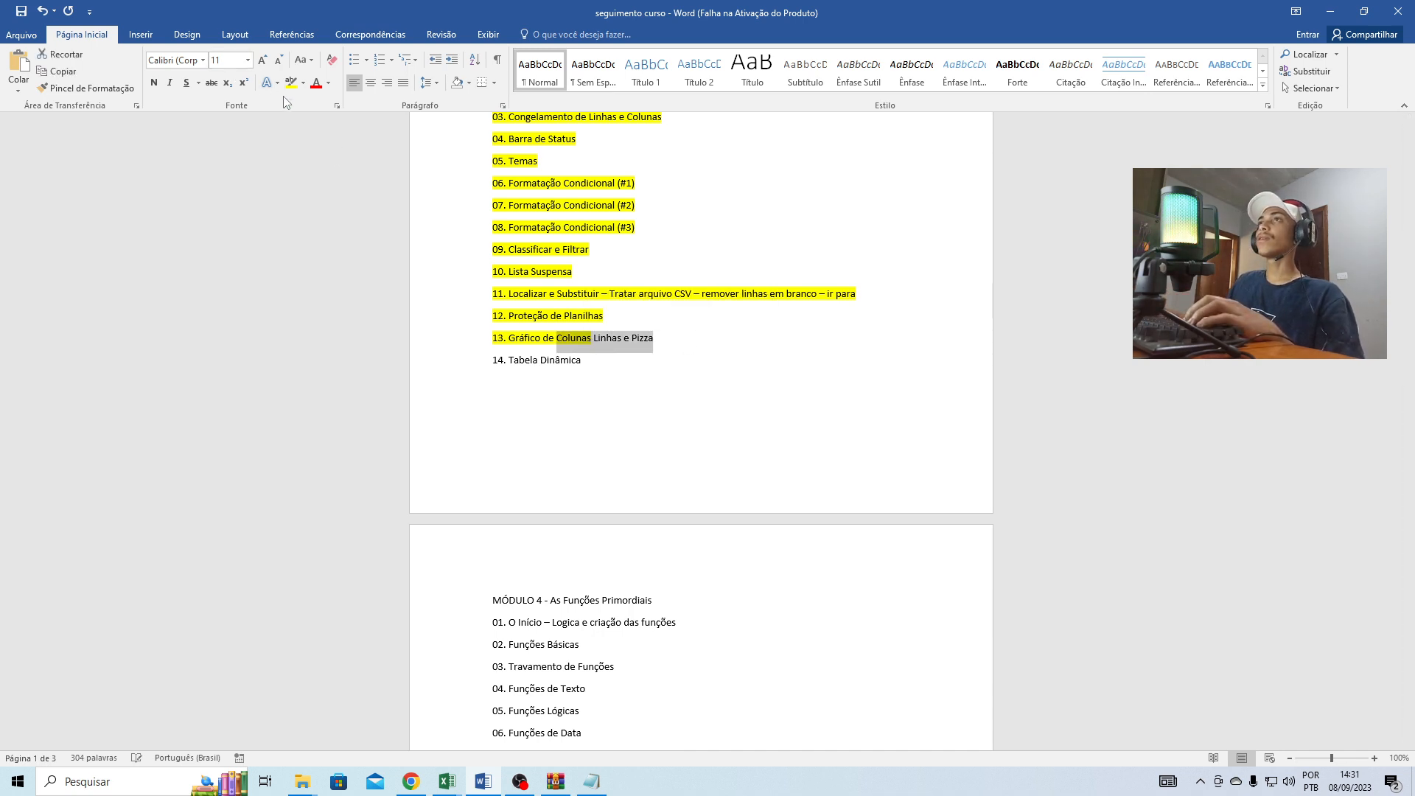
click(291, 82)
- Append "(resumo)" with yellow highlighting to item 13 of the outline and switch back to the Excel workbook
click(665, 330)
click(665, 338)
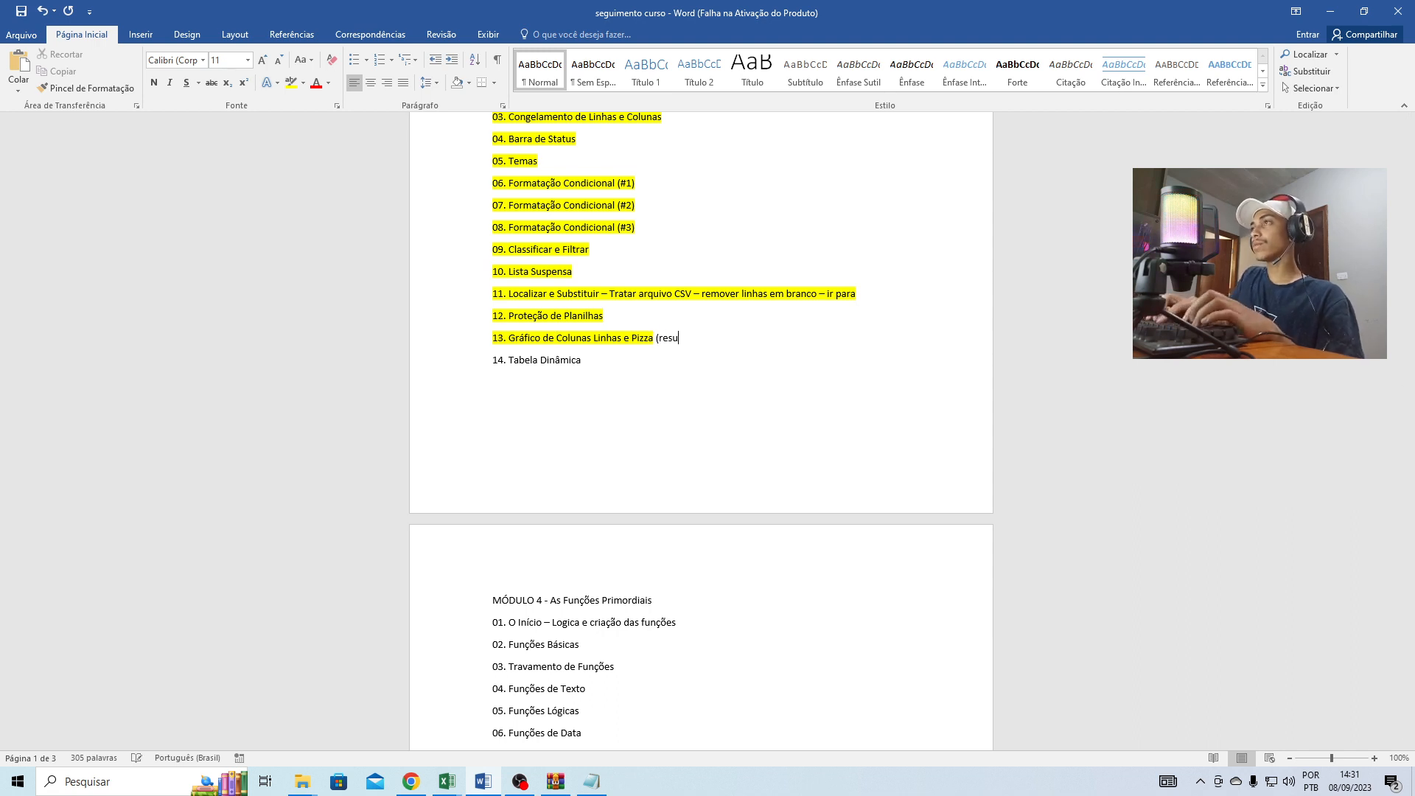
text((resumo))
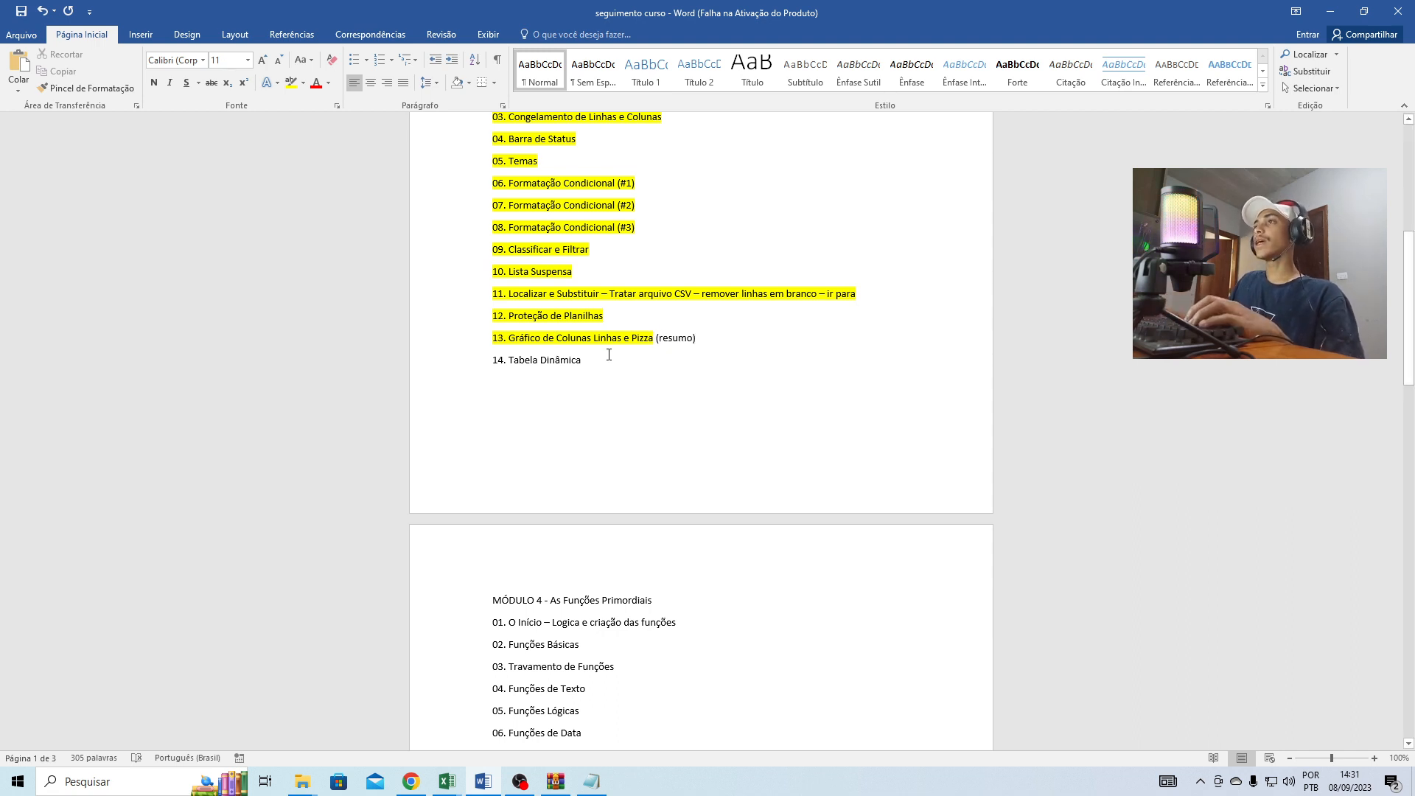
drag(696, 337, 509, 338)
click(291, 83)
click(609, 359)
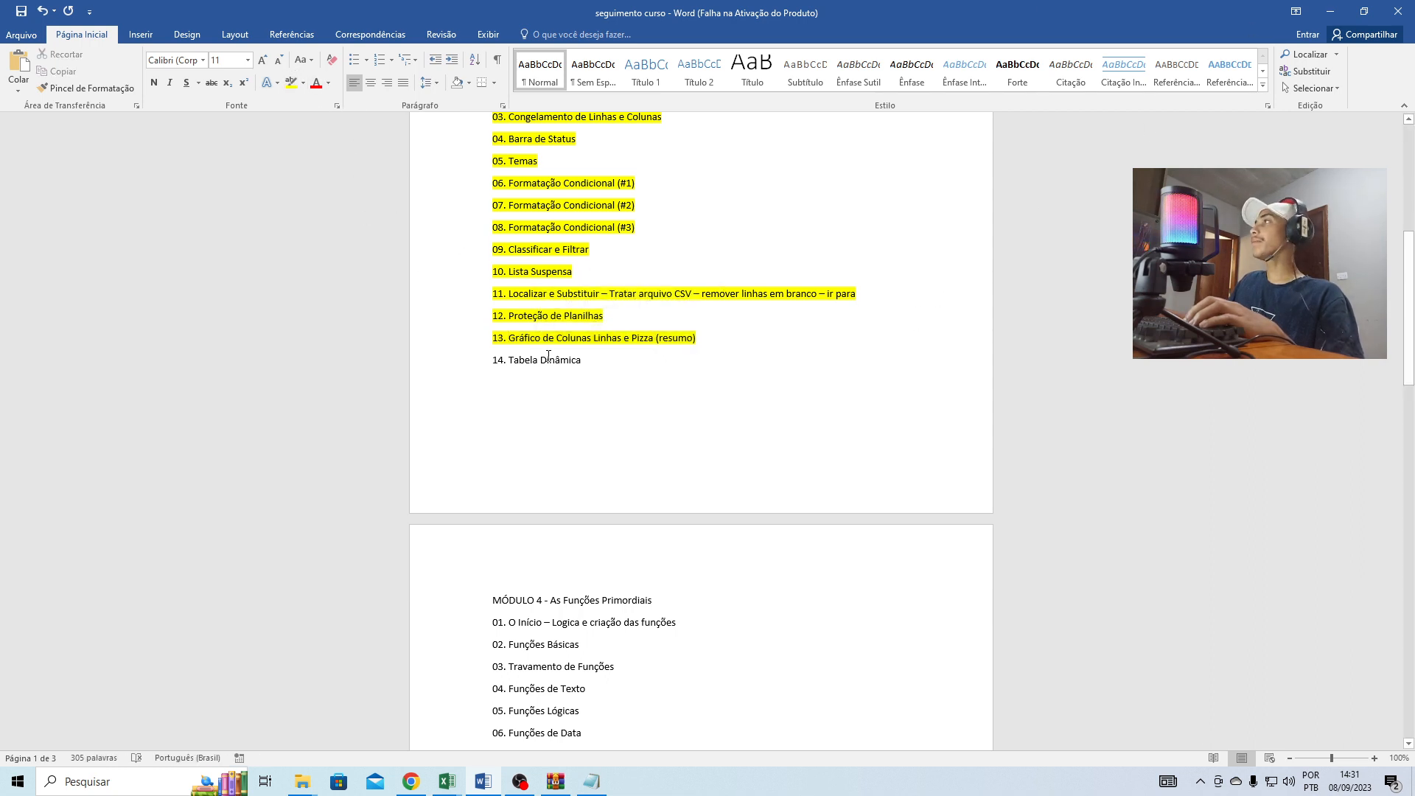
click(1331, 11)
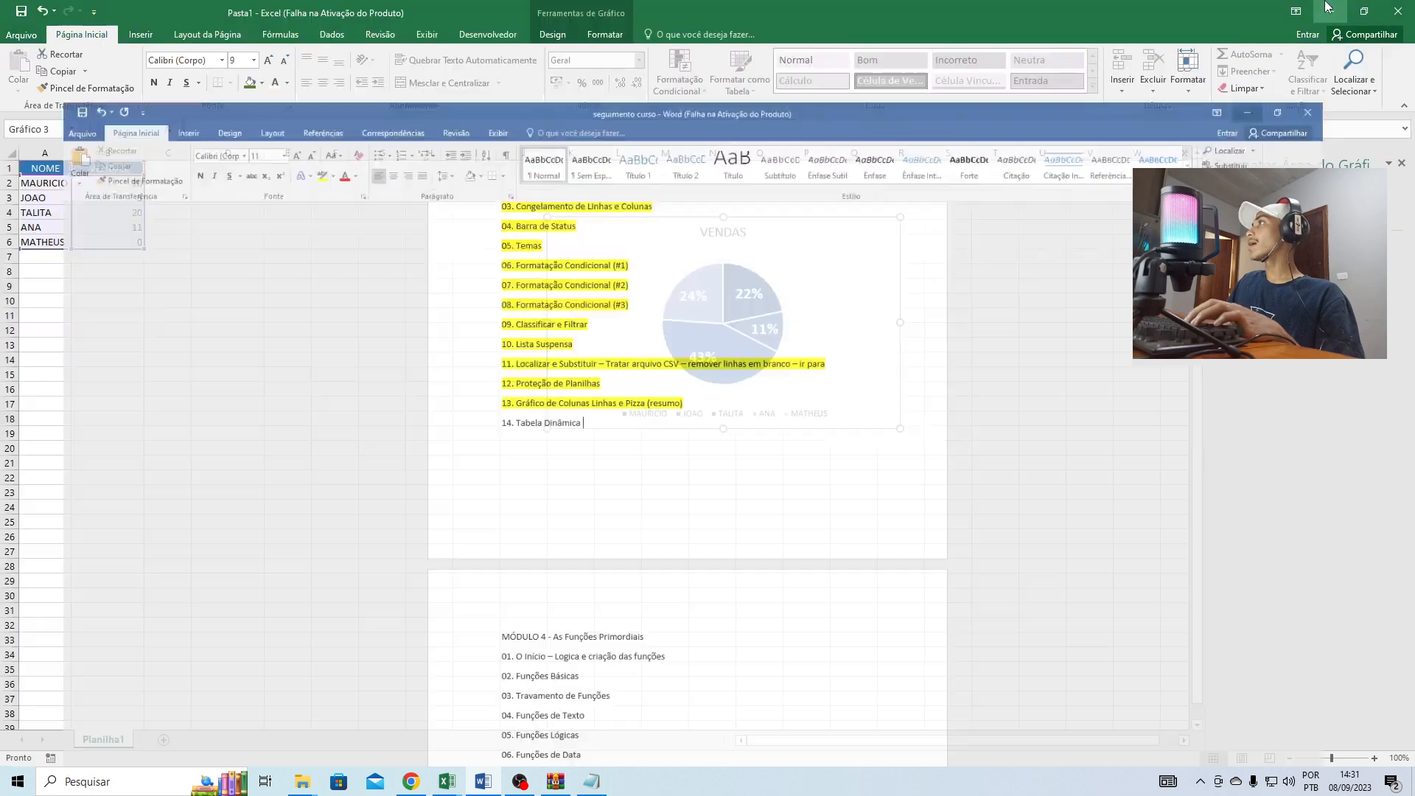
- Move the pie chart closer to the sales table, over about columns G to N and rows 4 to 17, and deselect it
drag(558, 254, 374, 247)
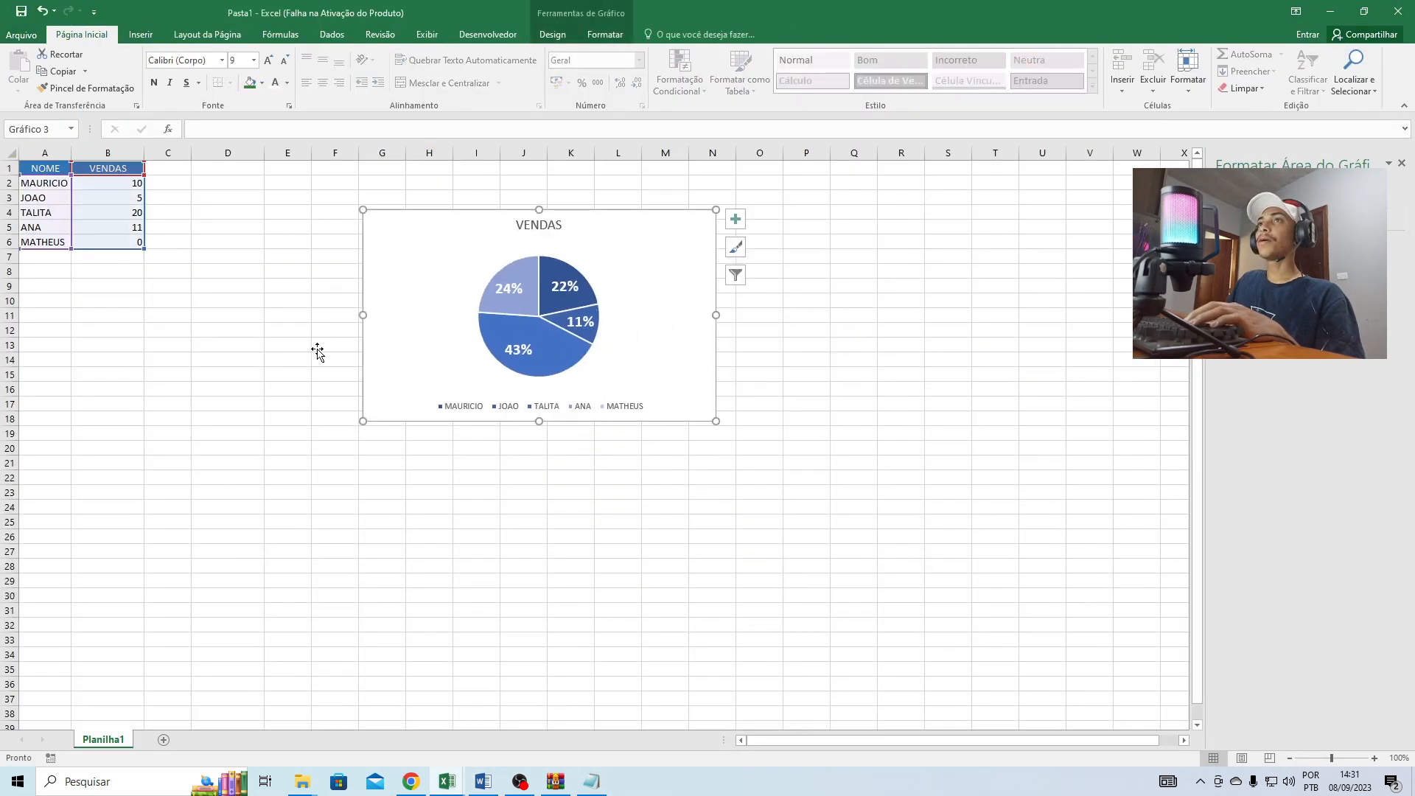
drag(287, 316, 267, 292)
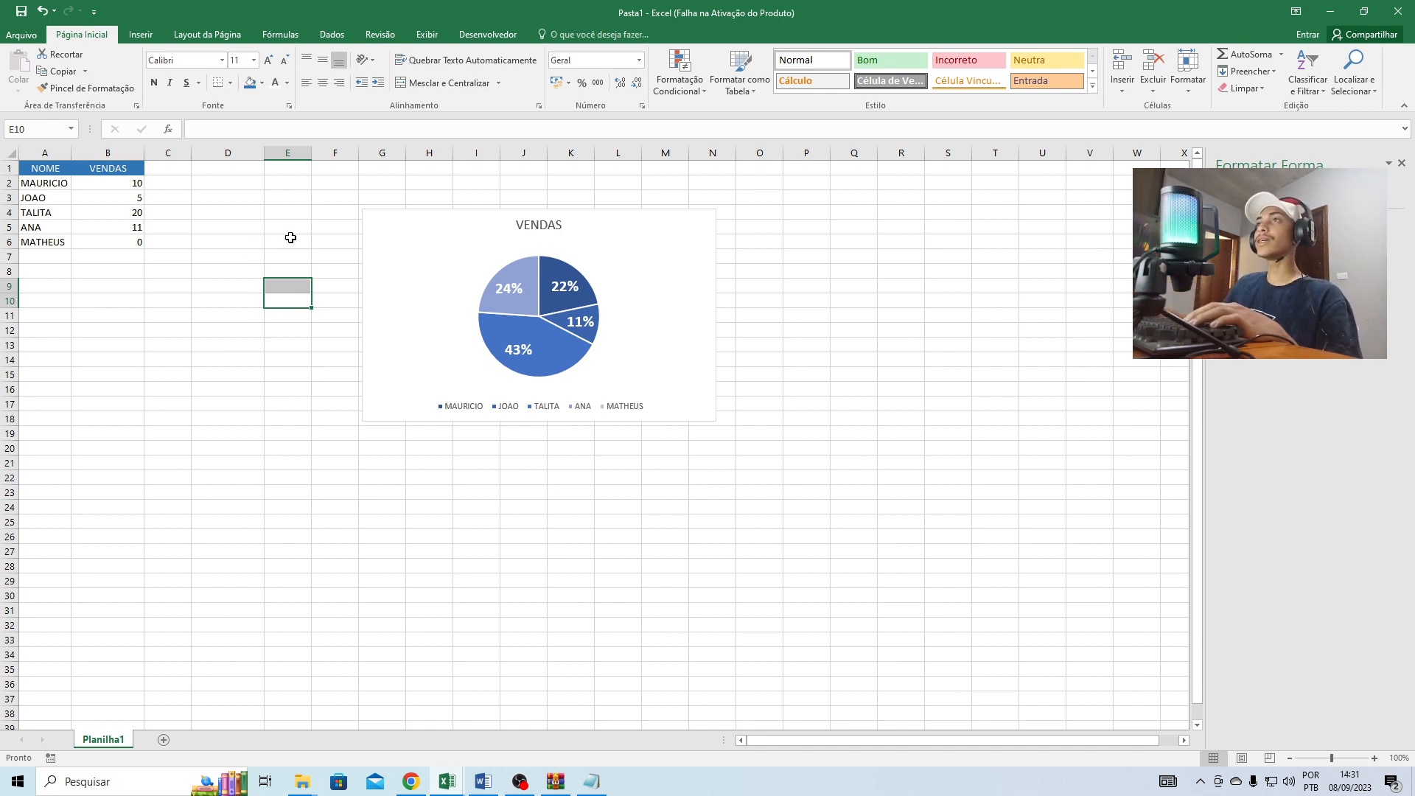
mouse_move(406, 224)
mouse_down()
mouse_move(364, 237)
mouse_move(404, 220)
mouse_up()
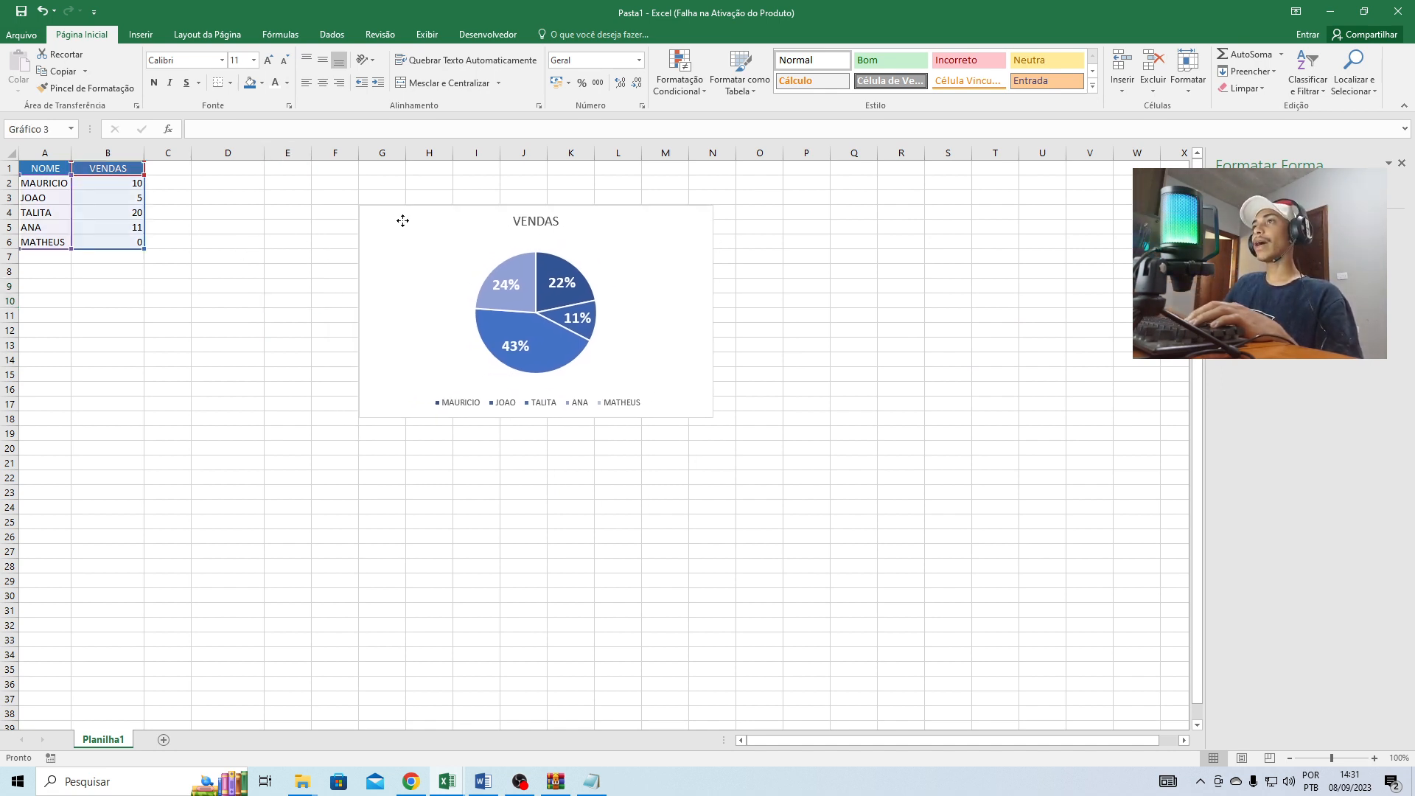
click(268, 258)
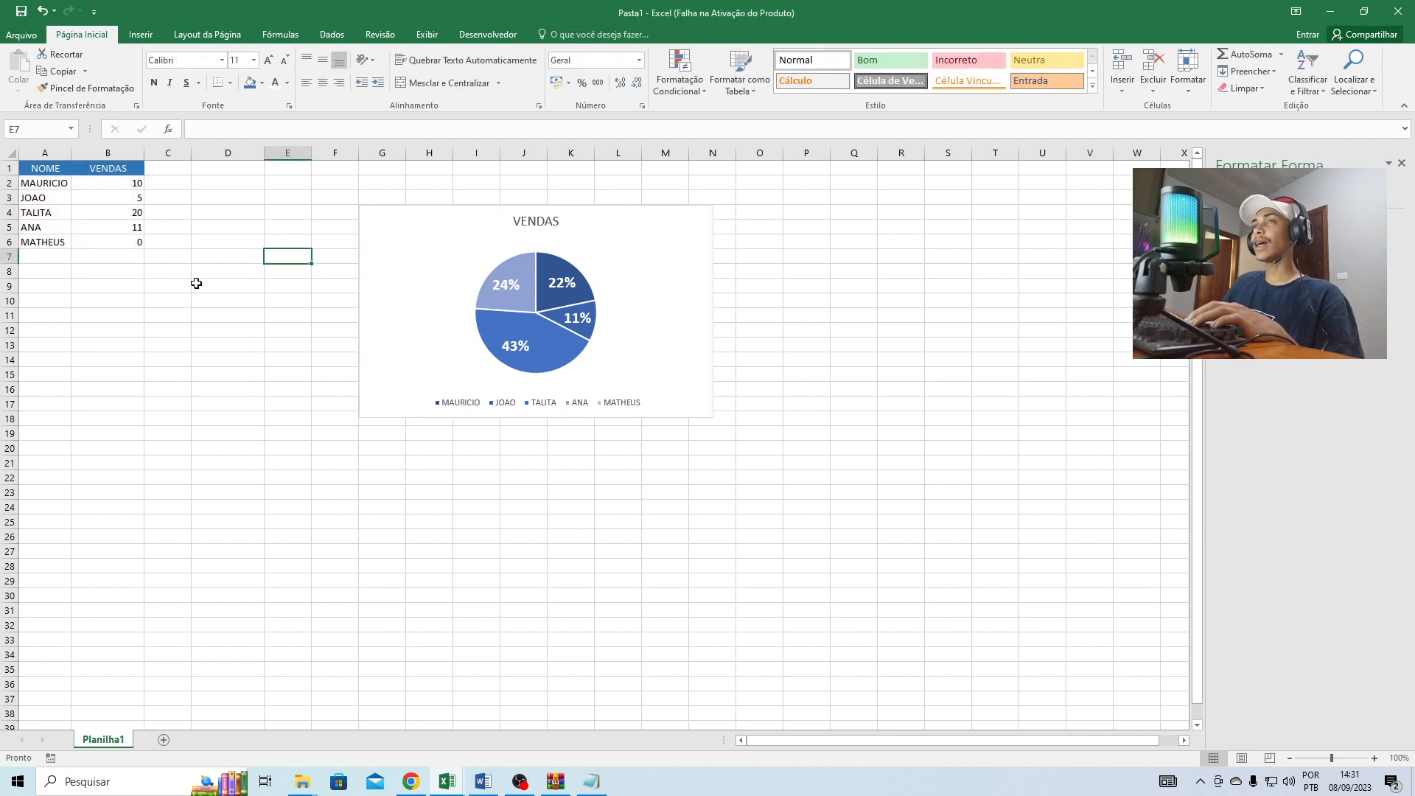
click(196, 210)
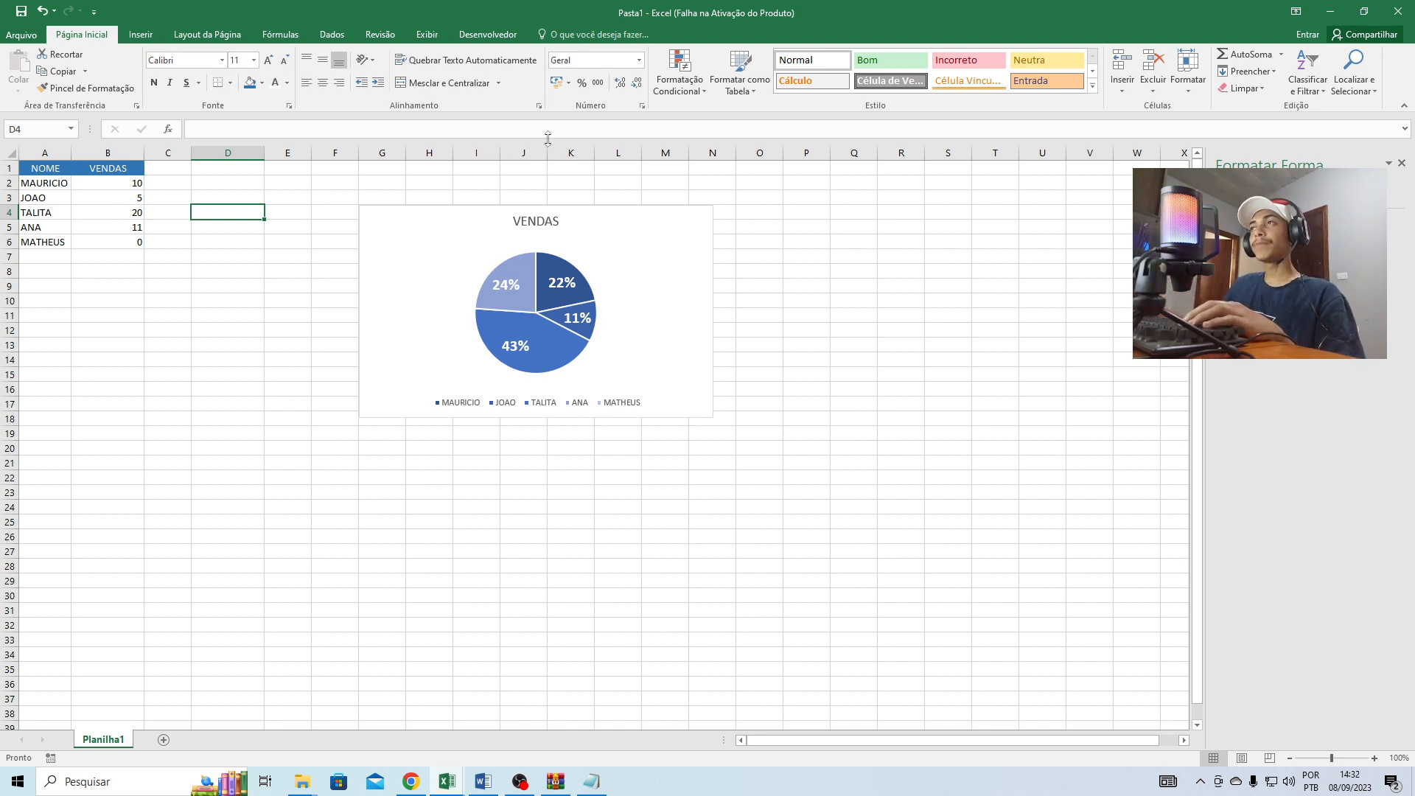
click(391, 224)
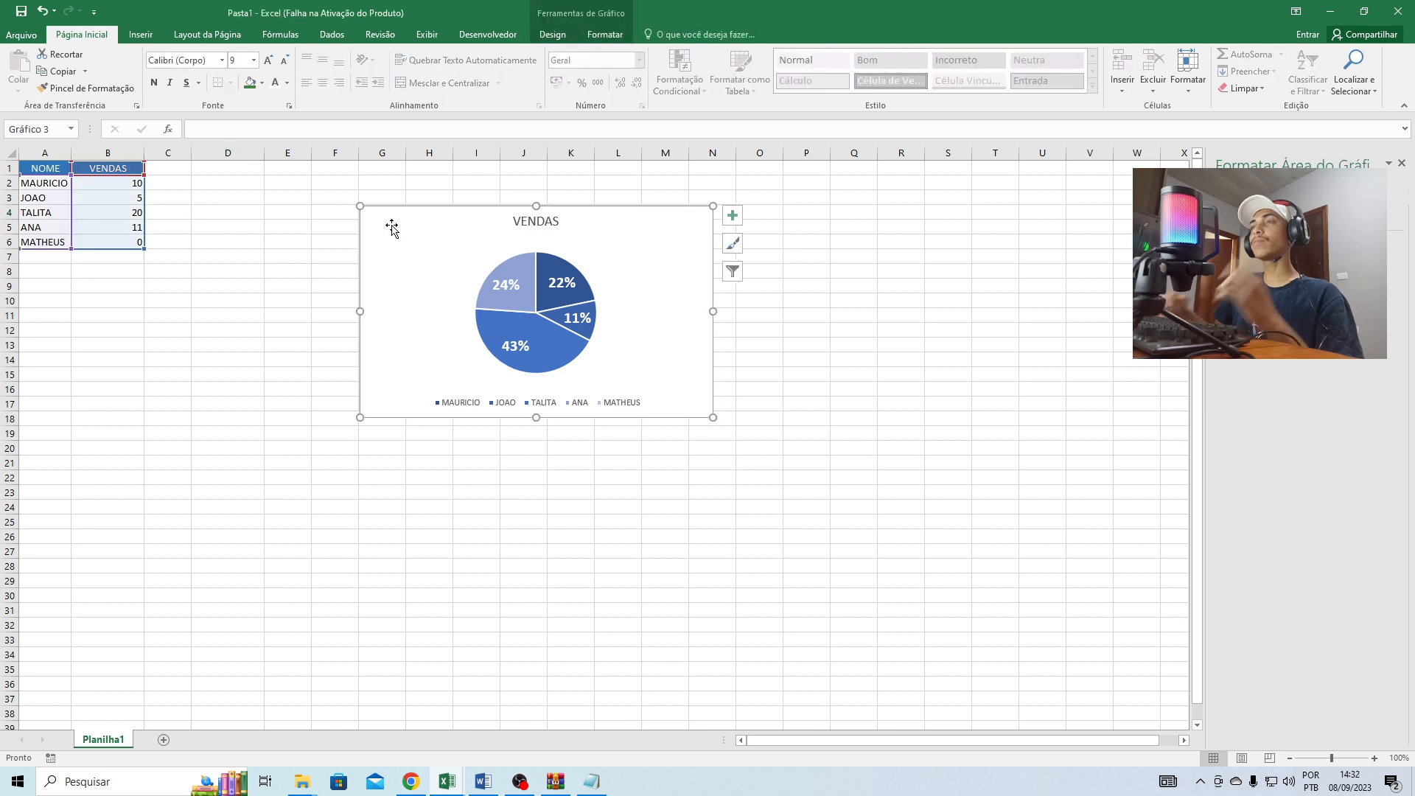
click(236, 242)
drag(991, 241, 1098, 198)
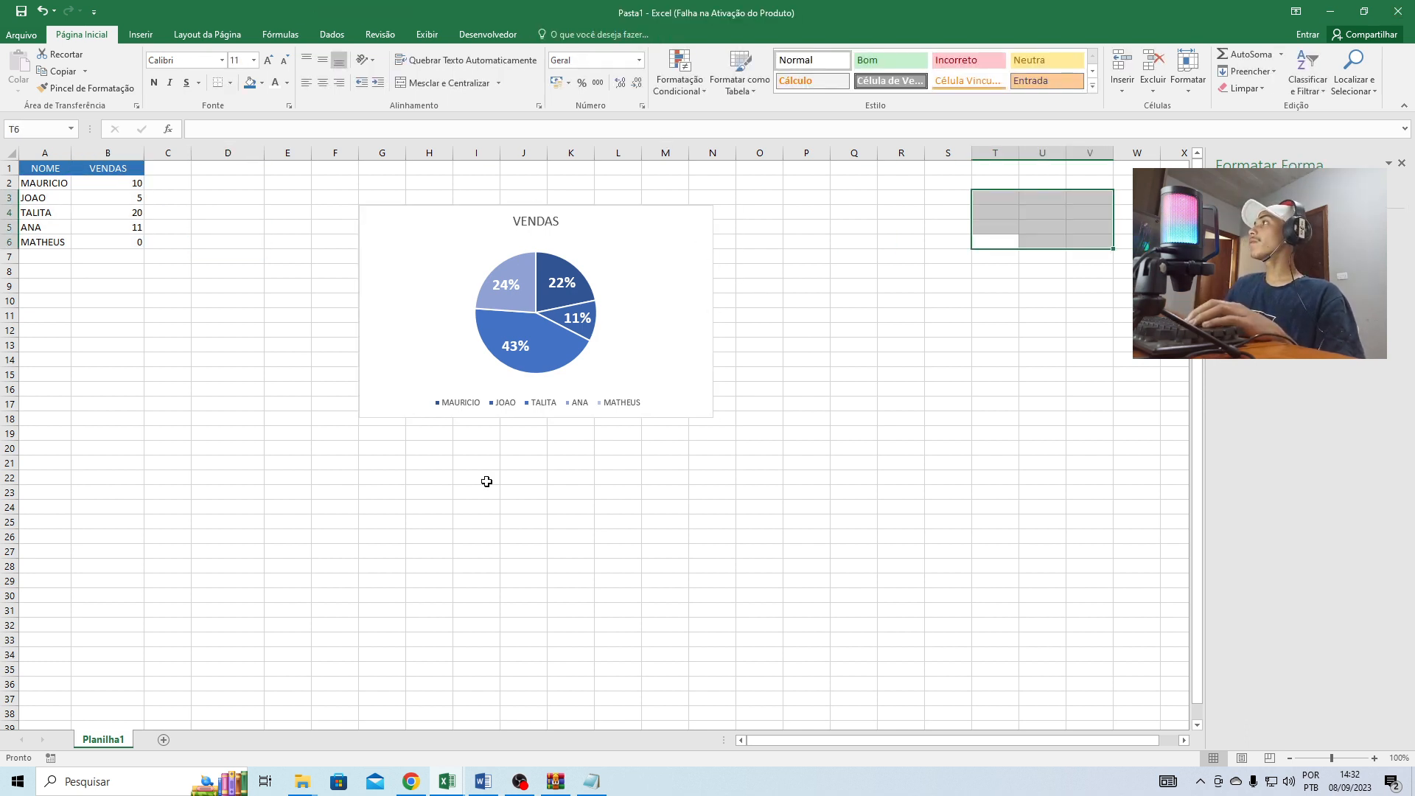
click(1133, 231)
click(525, 787)
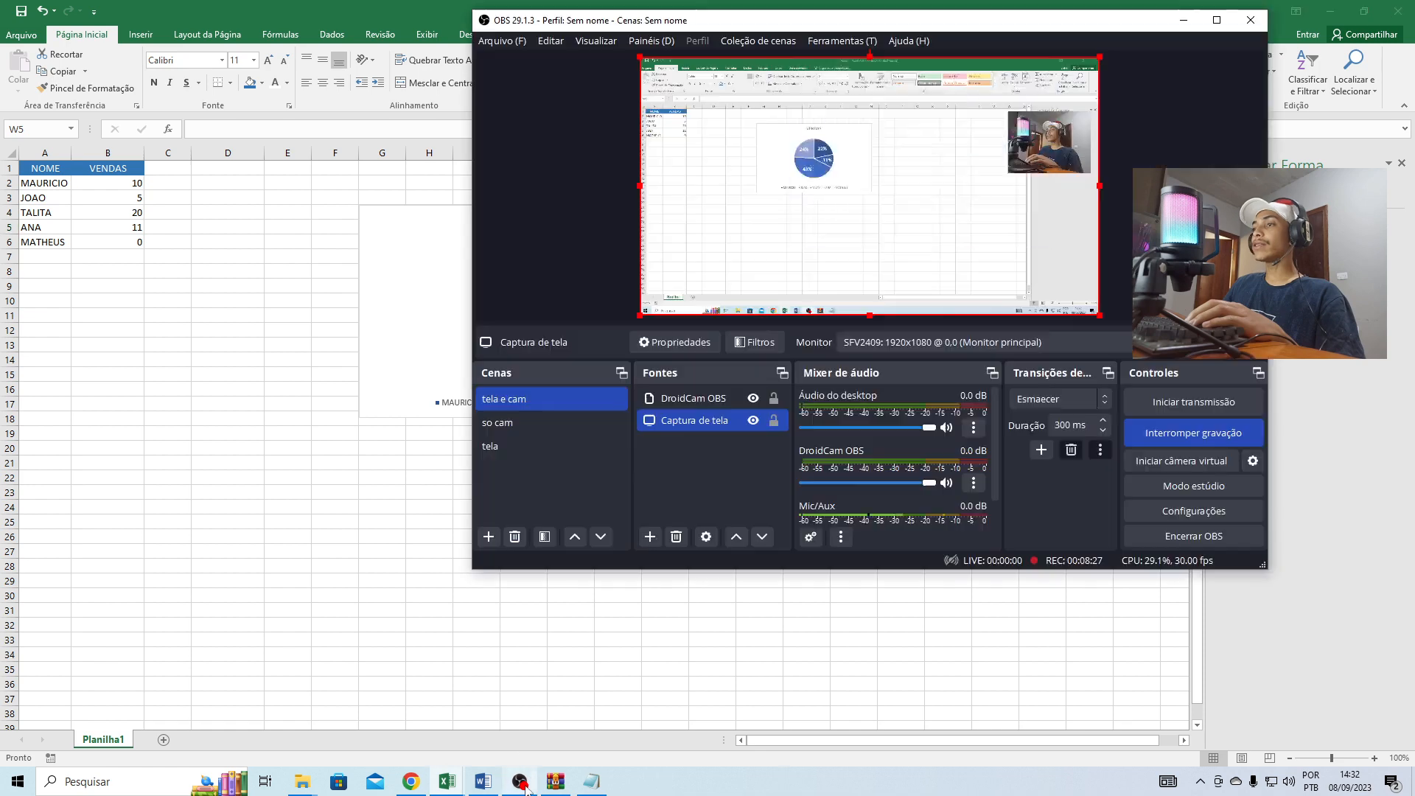